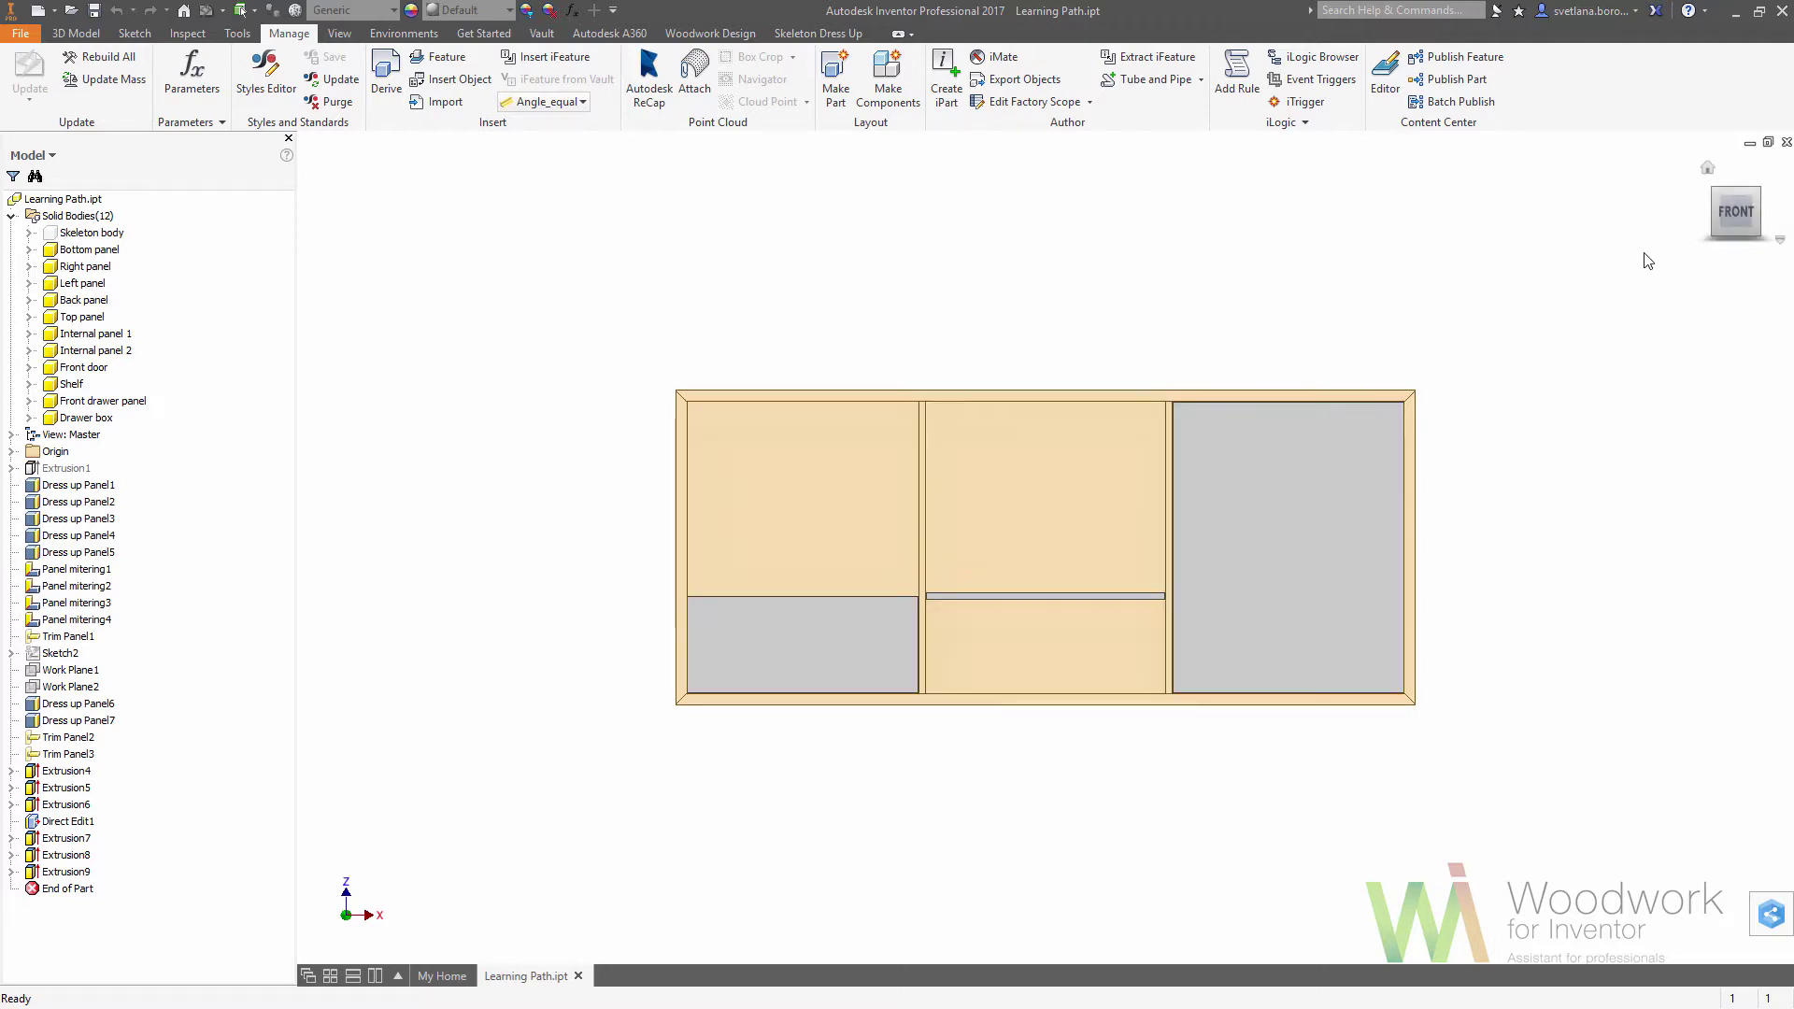
# Step: Return the cabinet part to its three-quarter home view with the ViewCube Home icon
pyautogui.click(1708, 171)
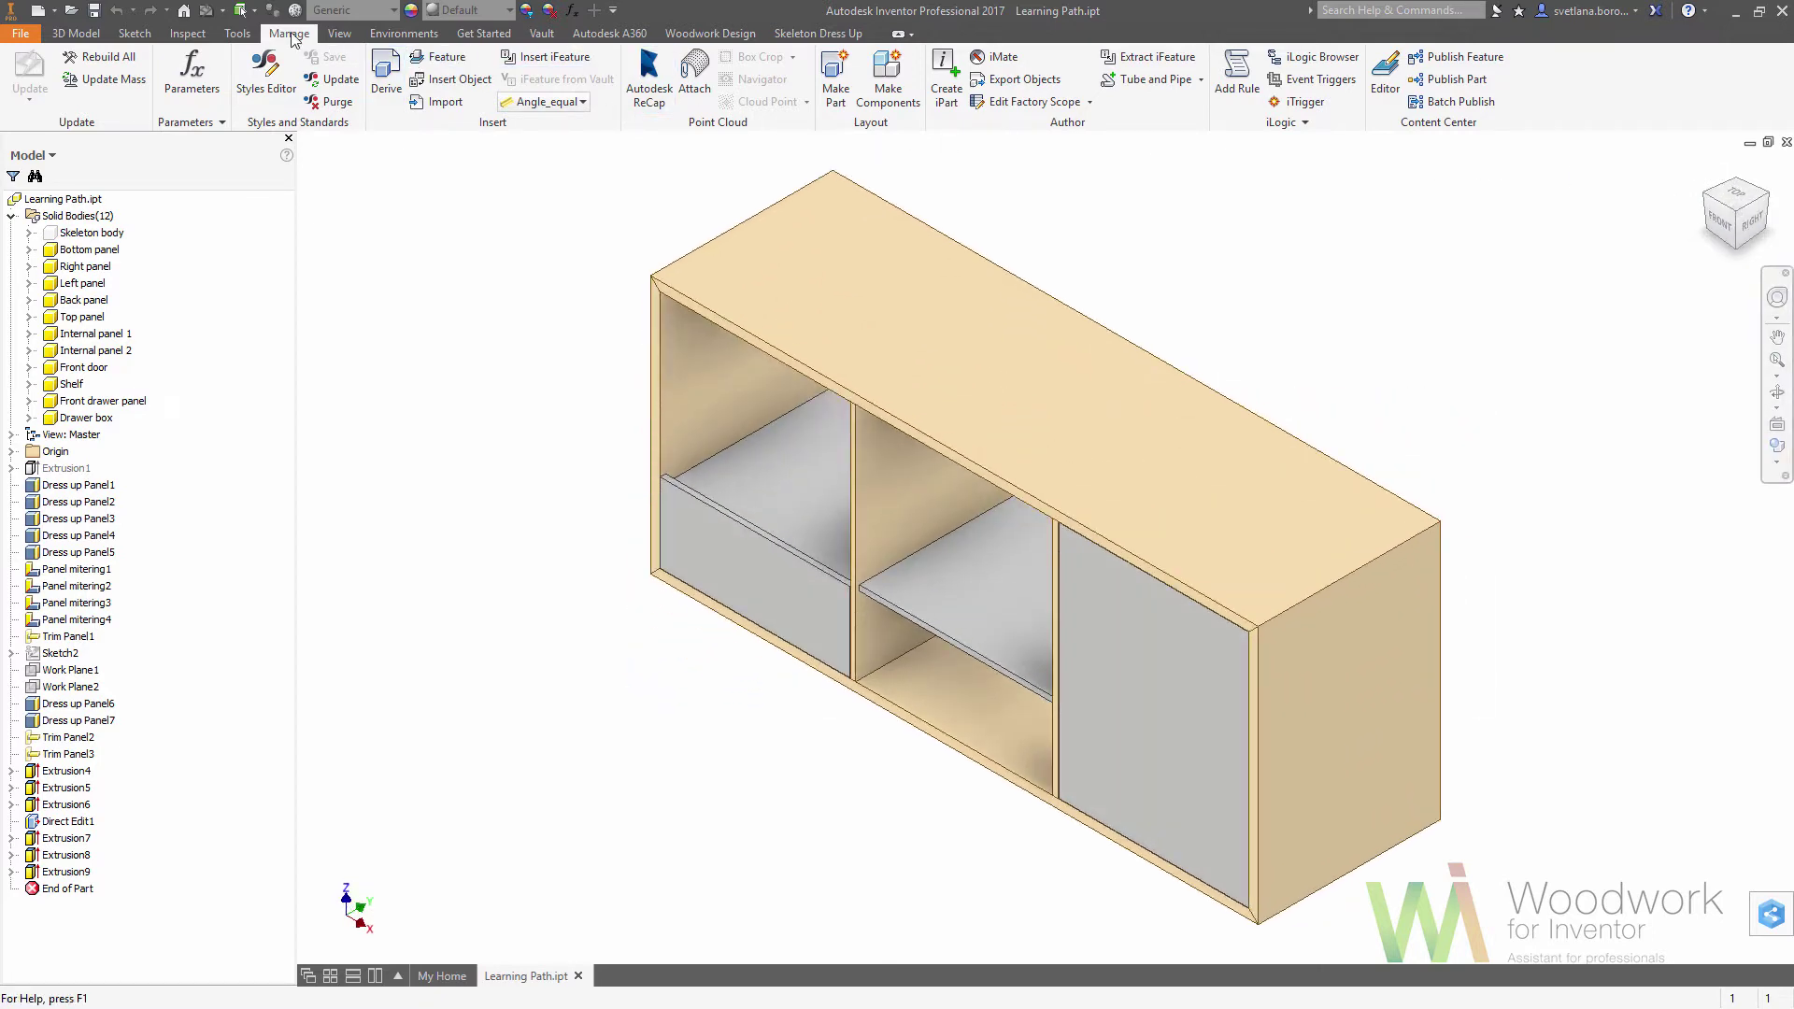
# Step: Set and save Learning Path.iam as the Make Components target assembly
pyautogui.click(888, 91)
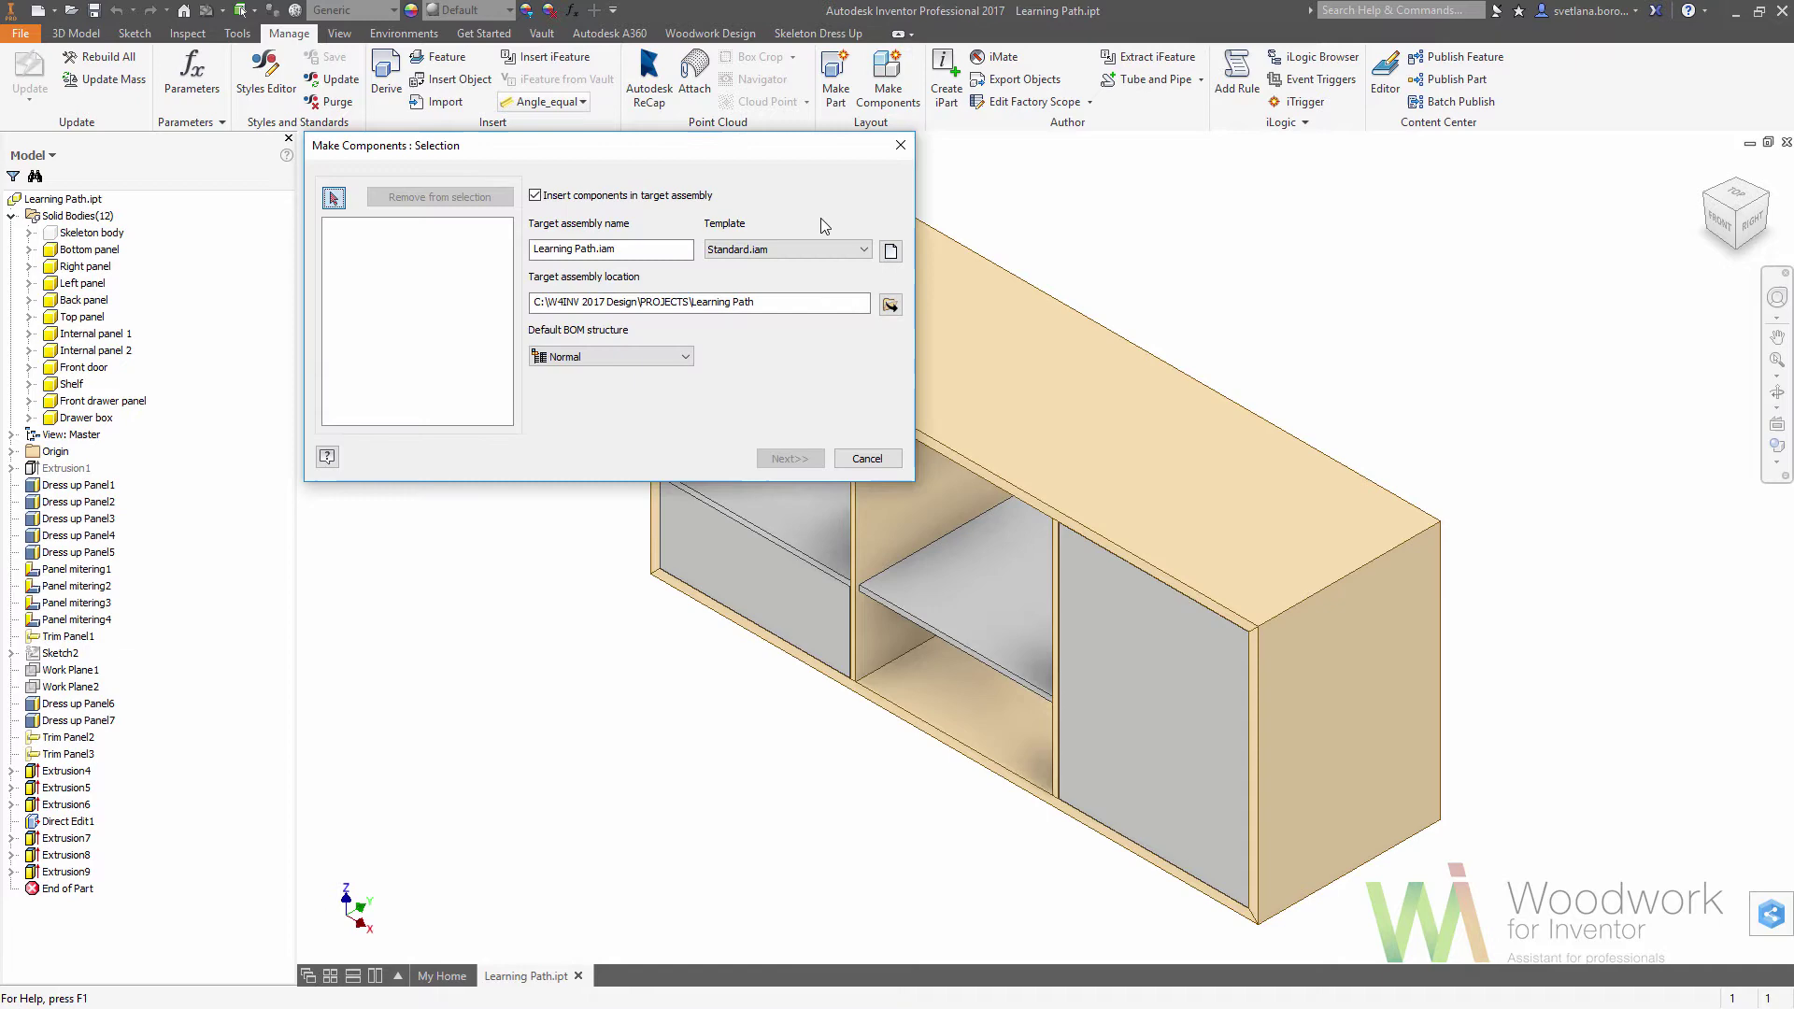
pyautogui.click(890, 305)
pyautogui.click(501, 360)
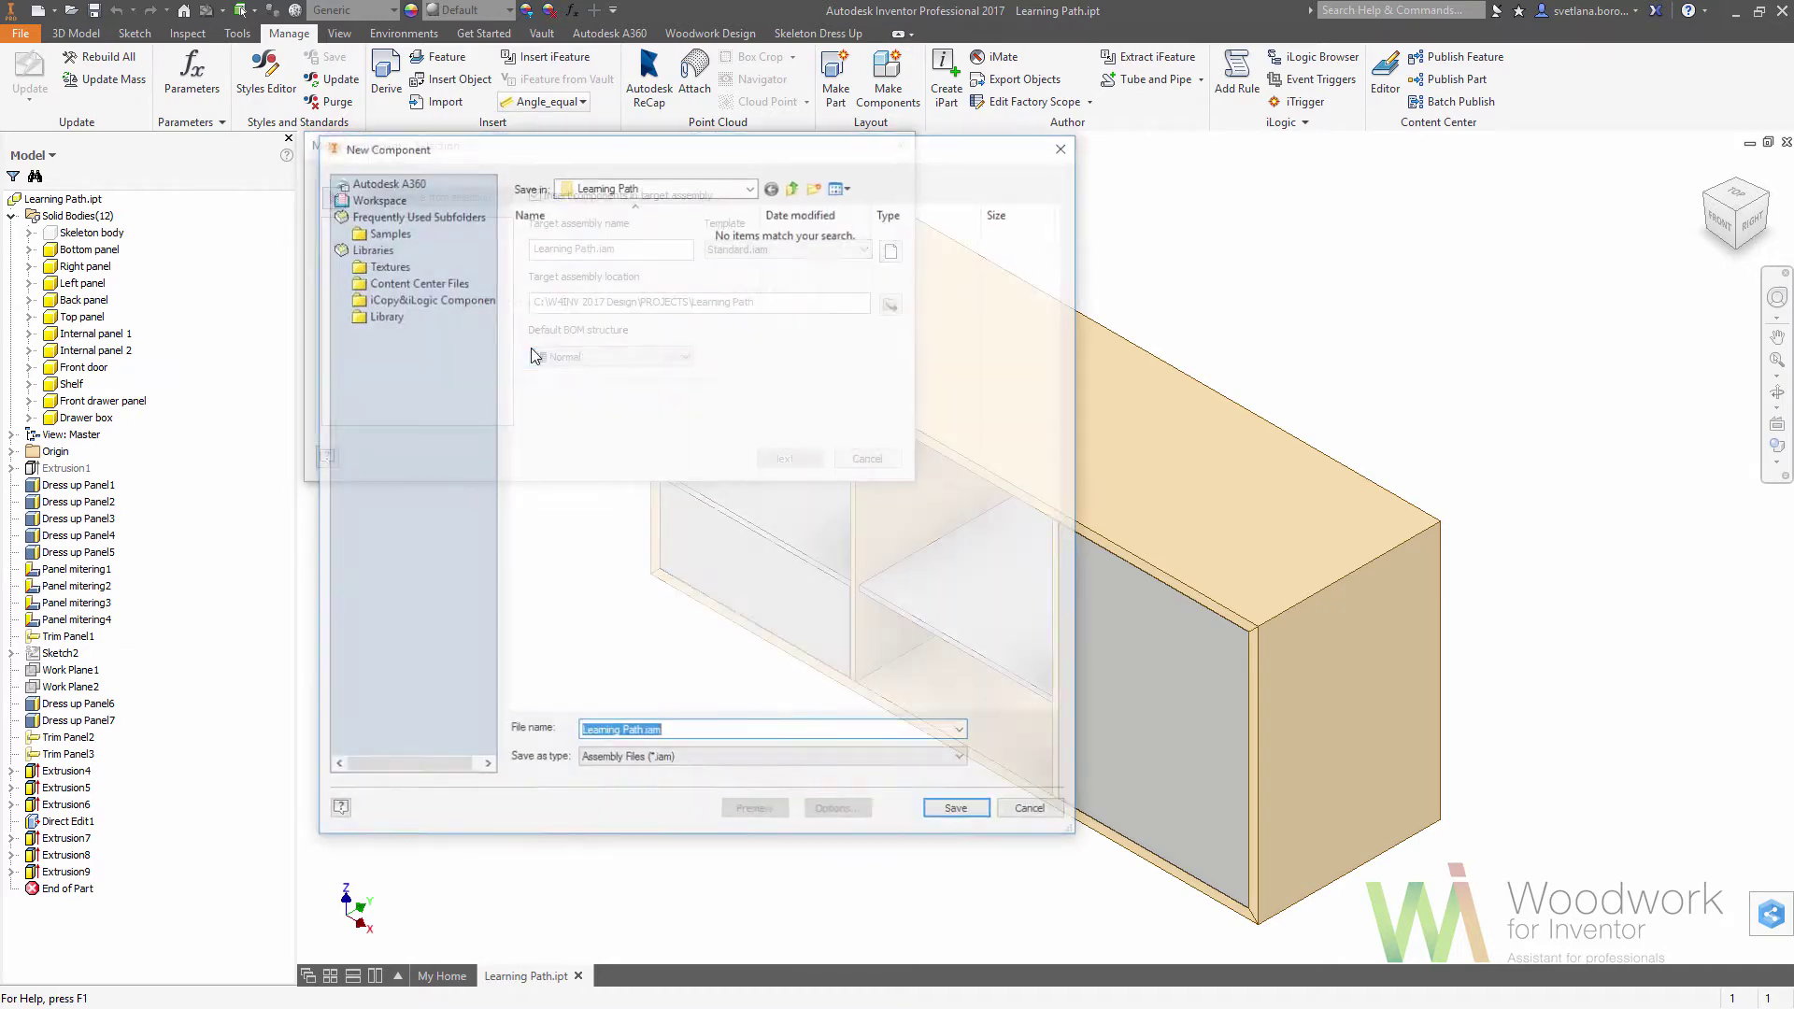
pyautogui.click(959, 813)
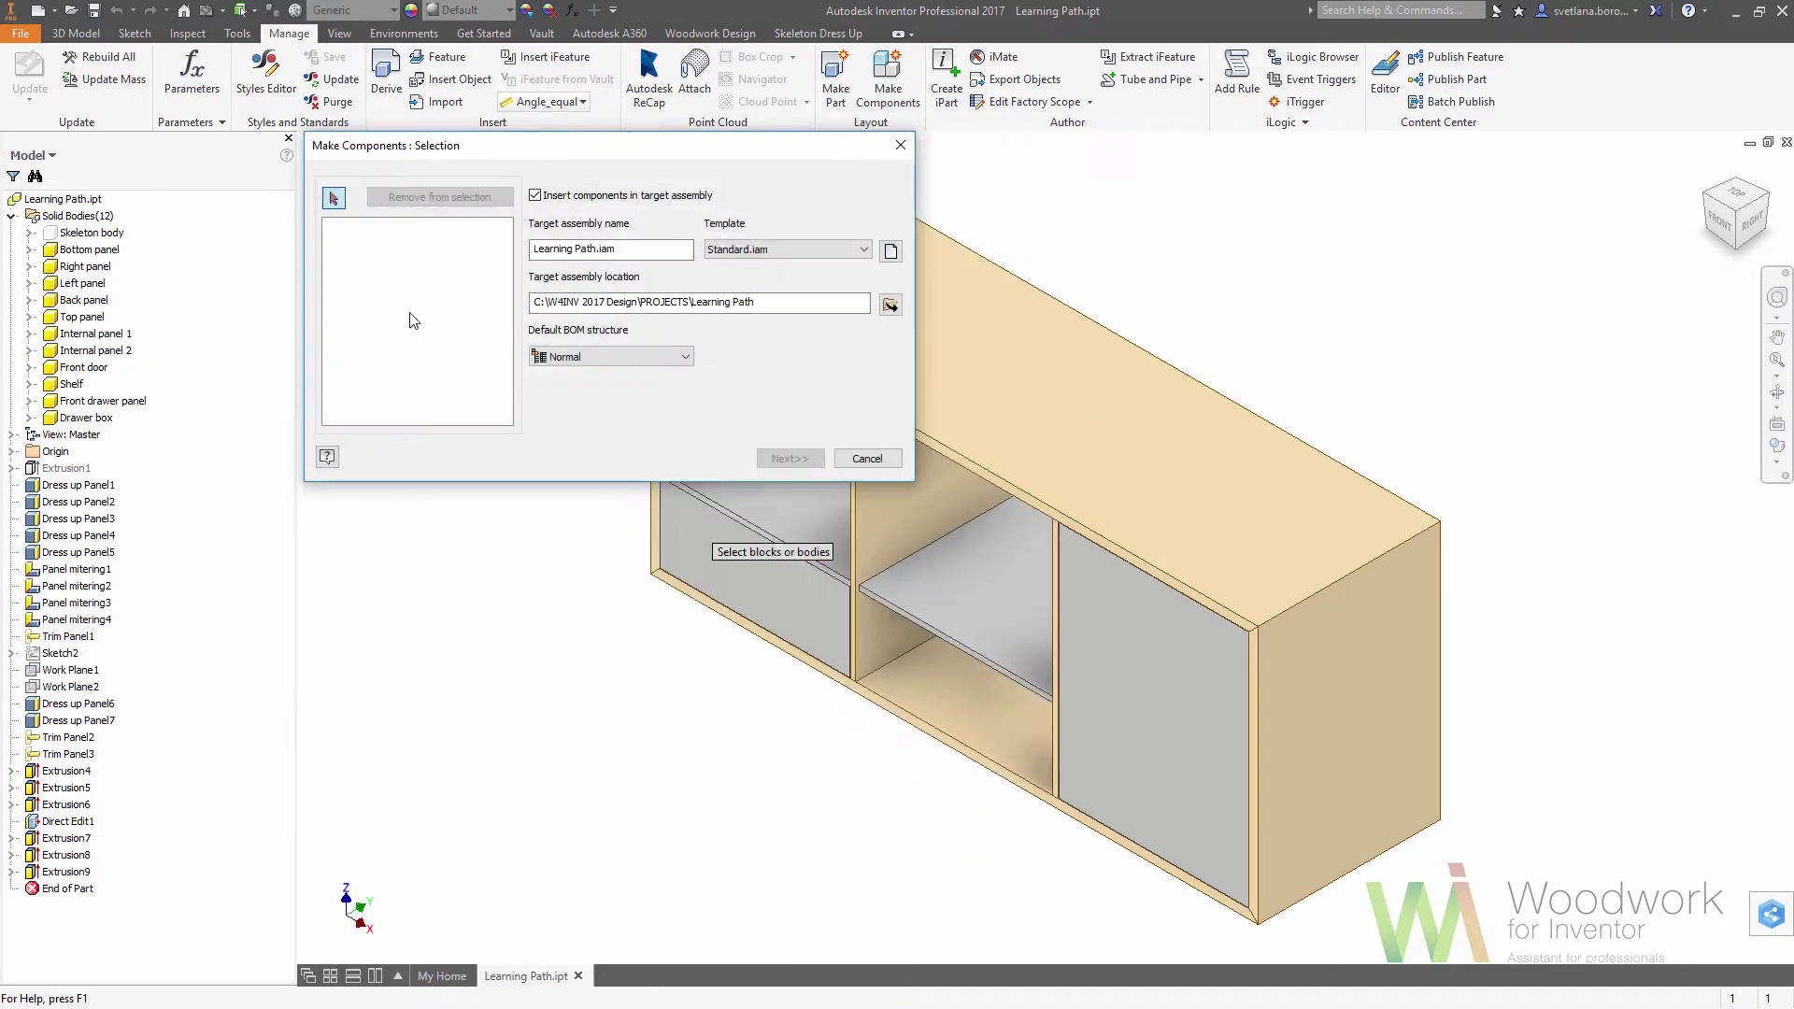
# Step: Select the bodies from Bottom panel through Drawer box and create them as components
pyautogui.click(88, 249)
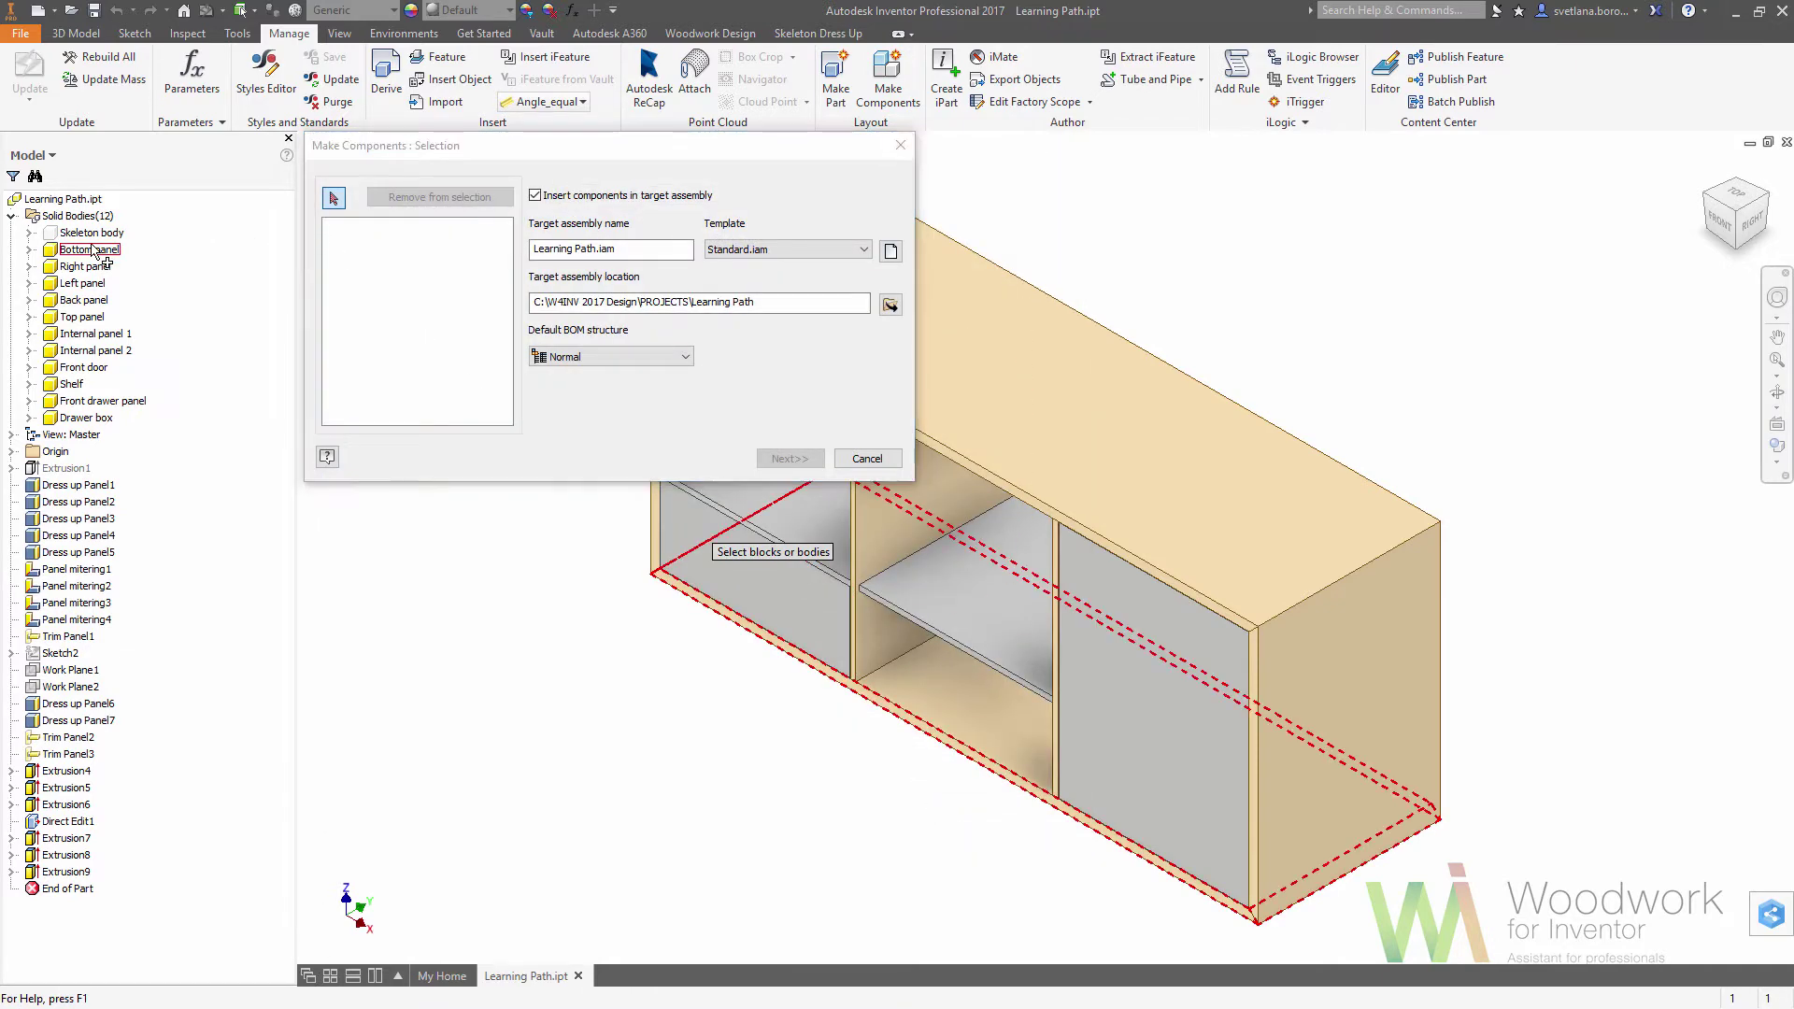
pyautogui.click(86, 418)
pyautogui.keyDown('shift'); pyautogui.click(87, 419); pyautogui.keyUp('shift')
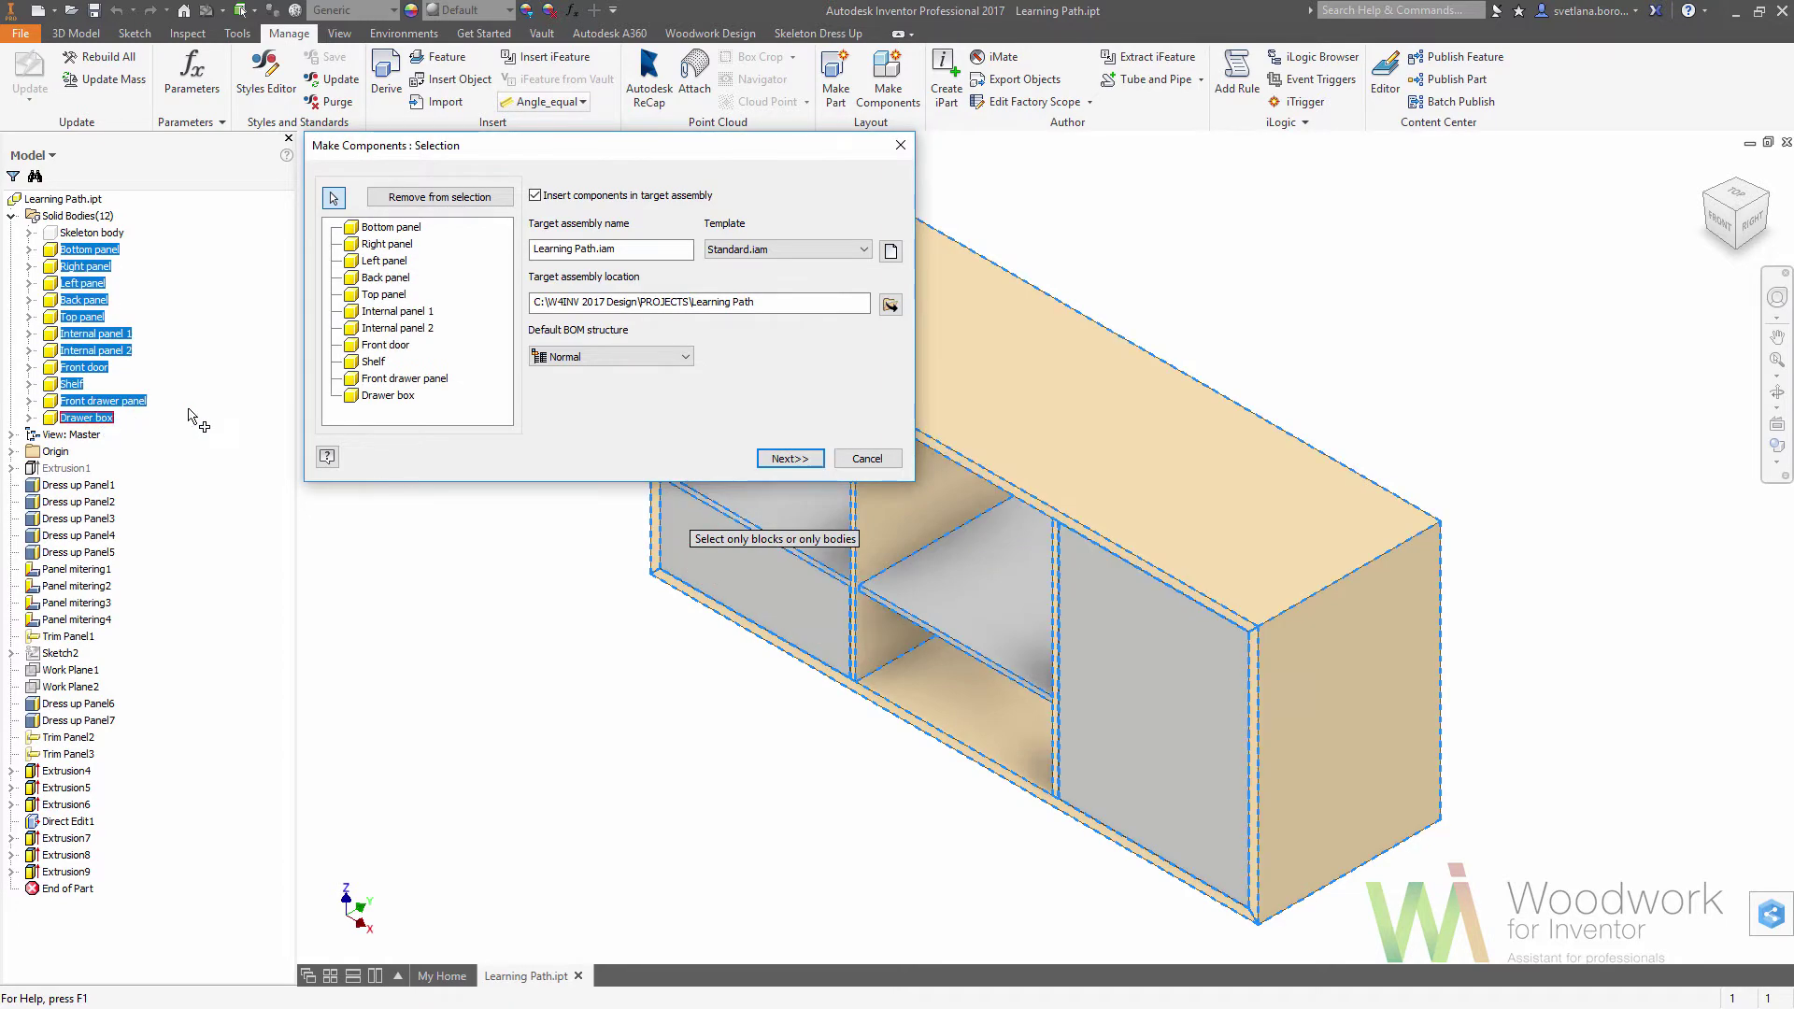
pyautogui.click(789, 459)
pyautogui.click(781, 477)
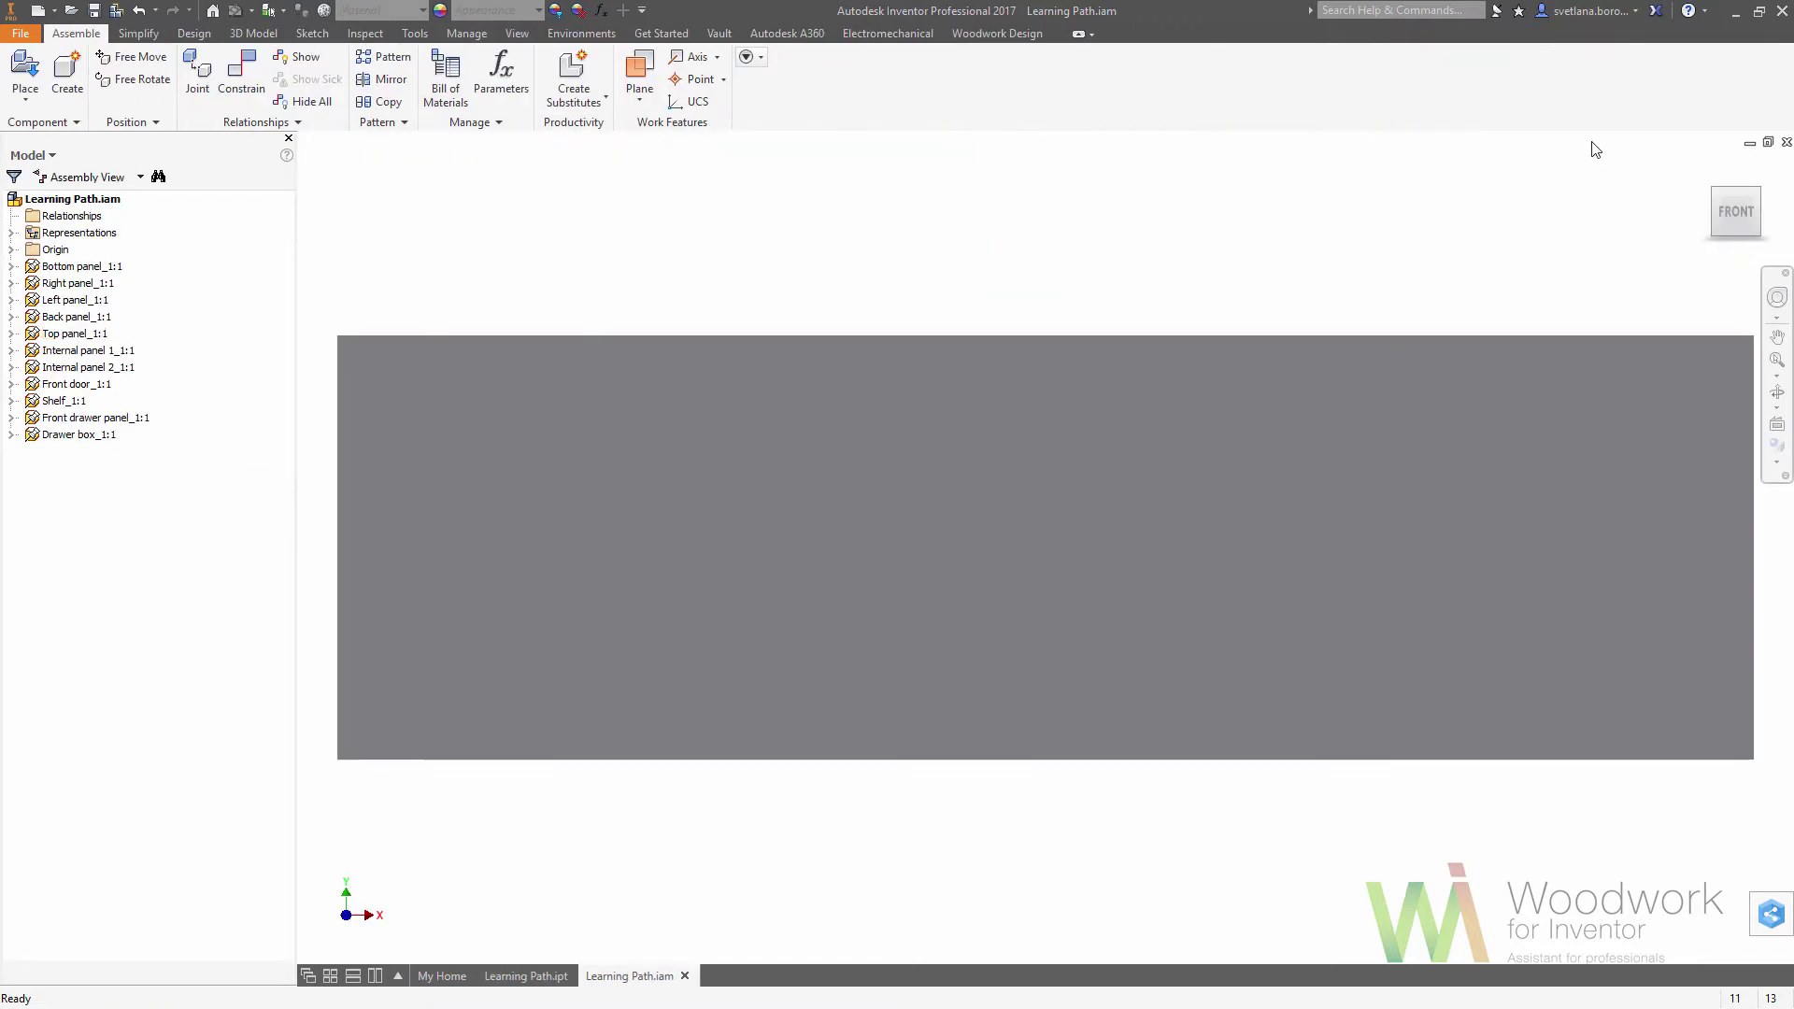
# Step: Define the current straight-on assembly view as the Front view
pyautogui.click(1708, 169)
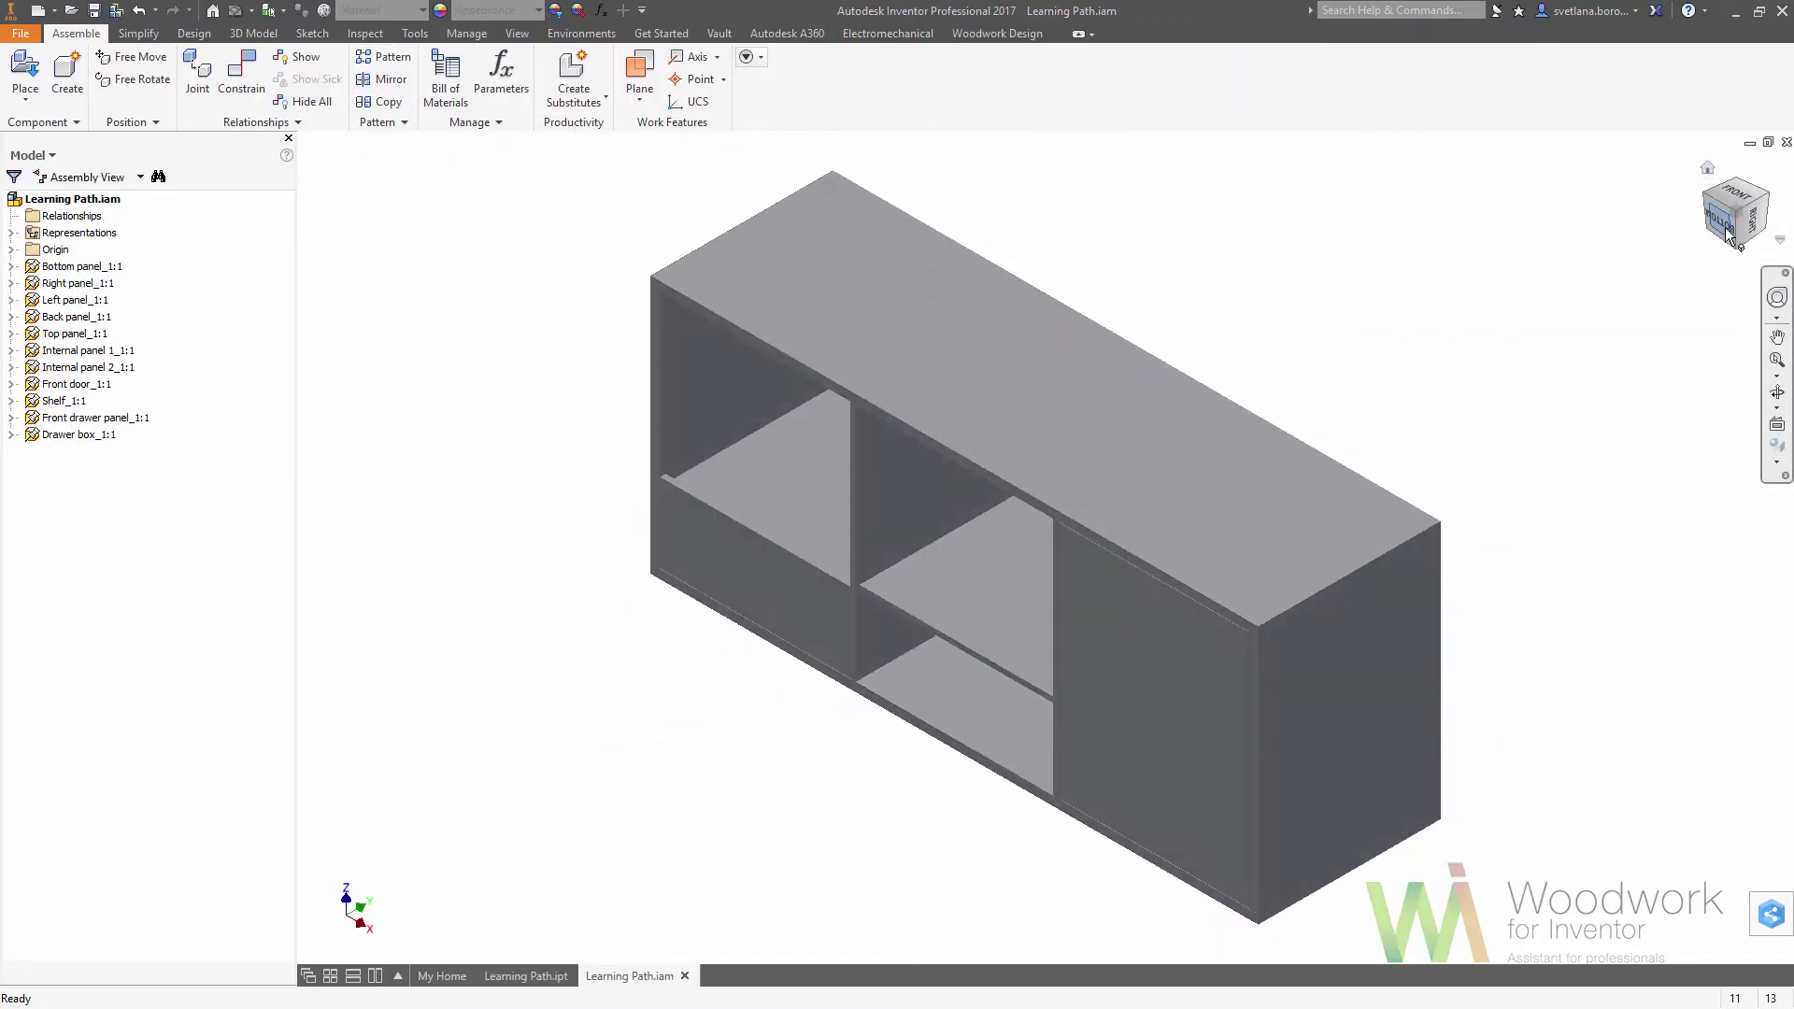
pyautogui.click(1727, 221)
pyautogui.rightClick(1735, 203)
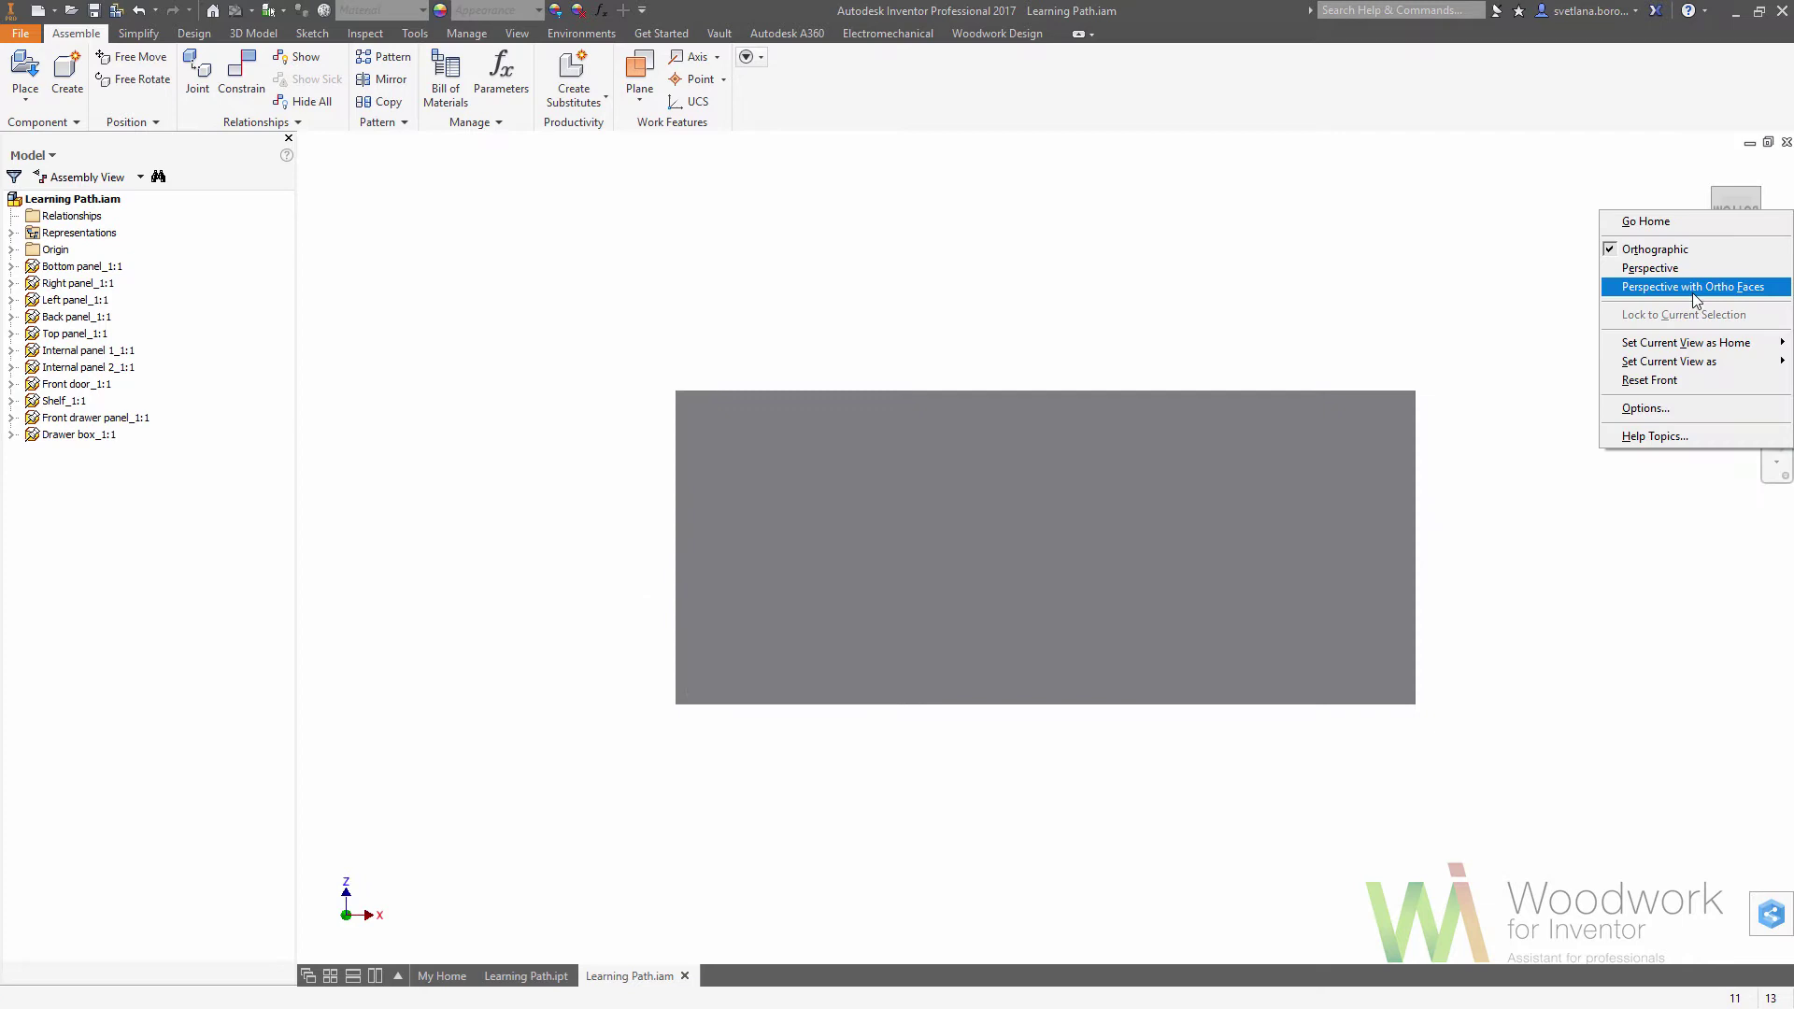
pyautogui.moveTo(1668, 362)
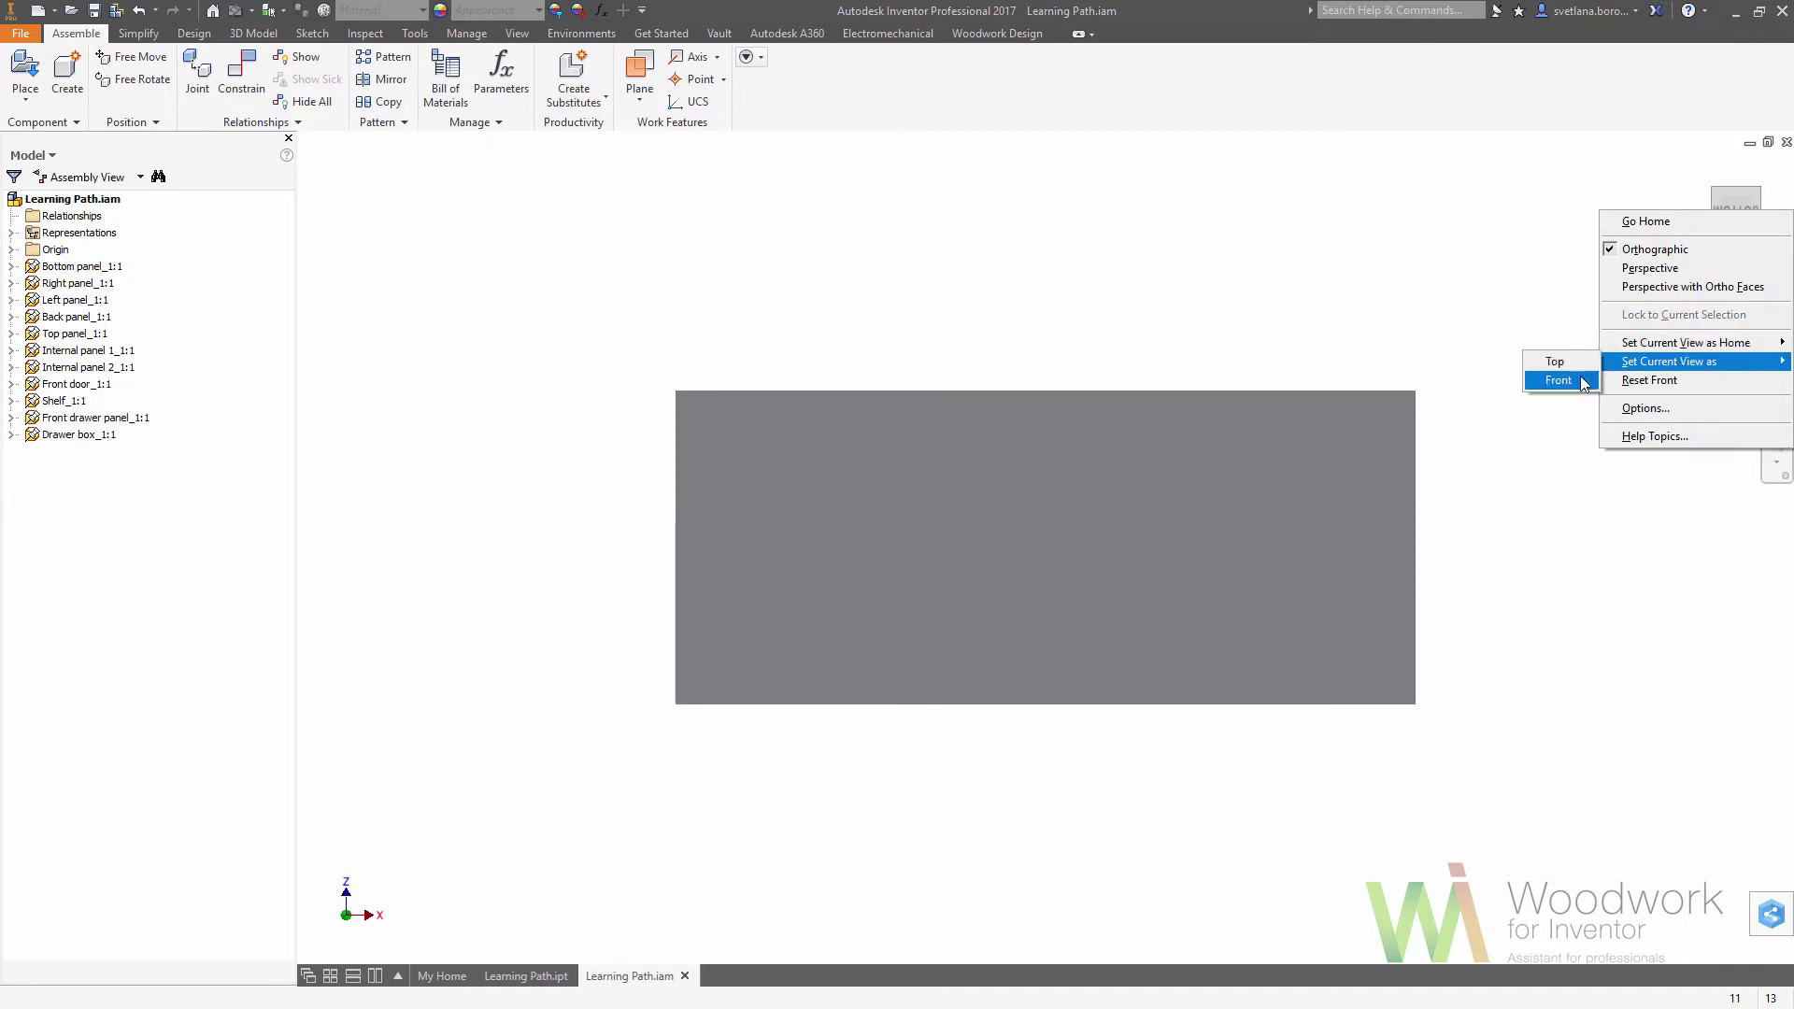
pyautogui.click(1583, 383)
# Step: Switch to Shaded with Edges, return home, and save the assembly and its parts
pyautogui.click(1783, 475)
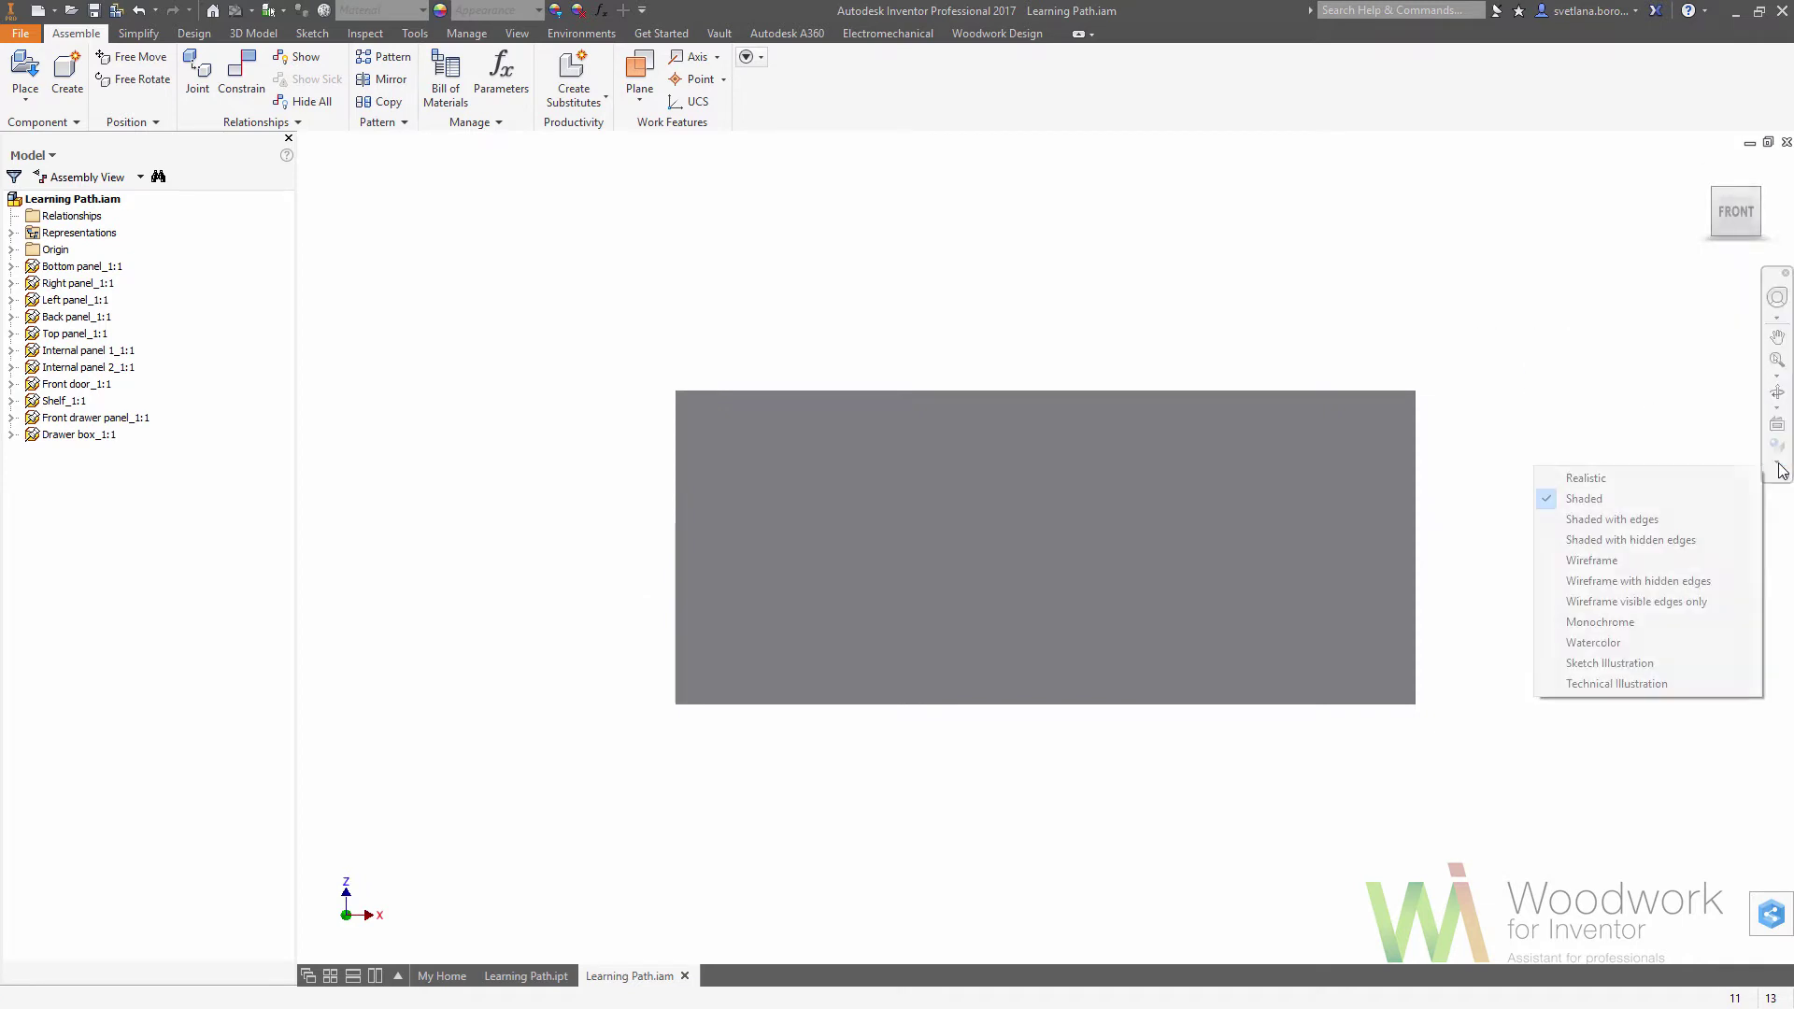
pyautogui.click(1672, 527)
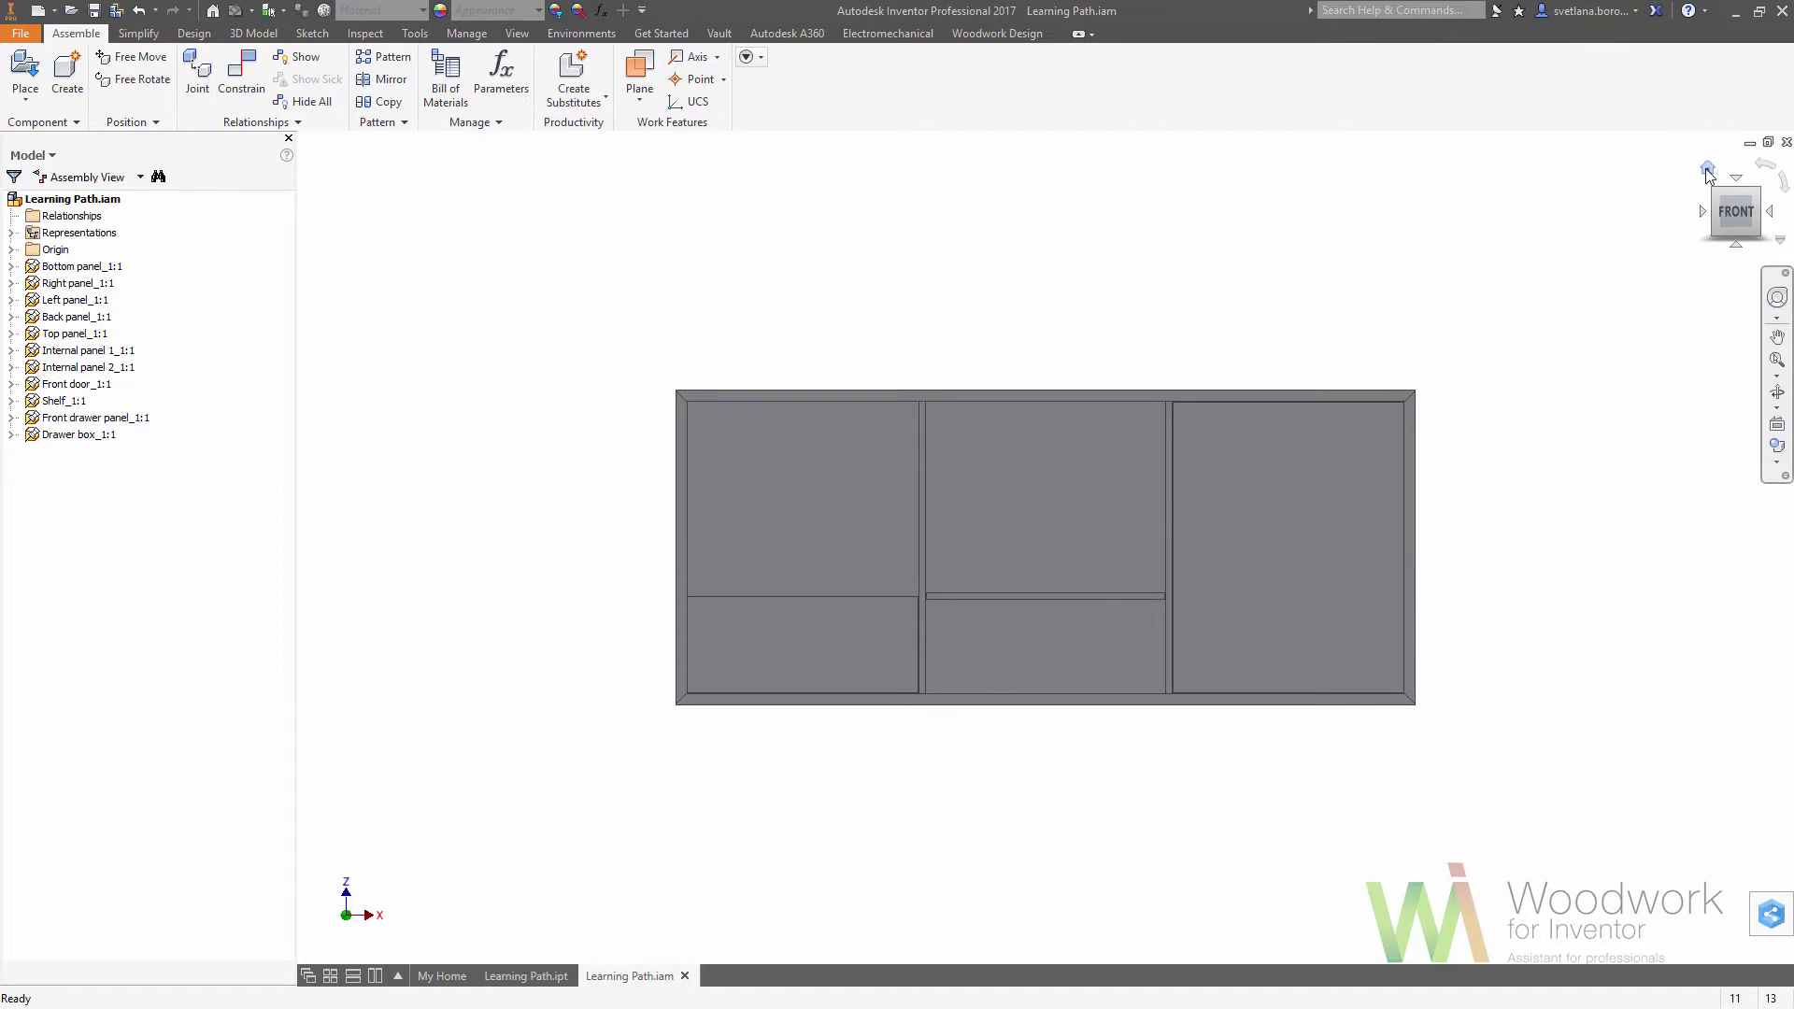
pyautogui.click(1709, 171)
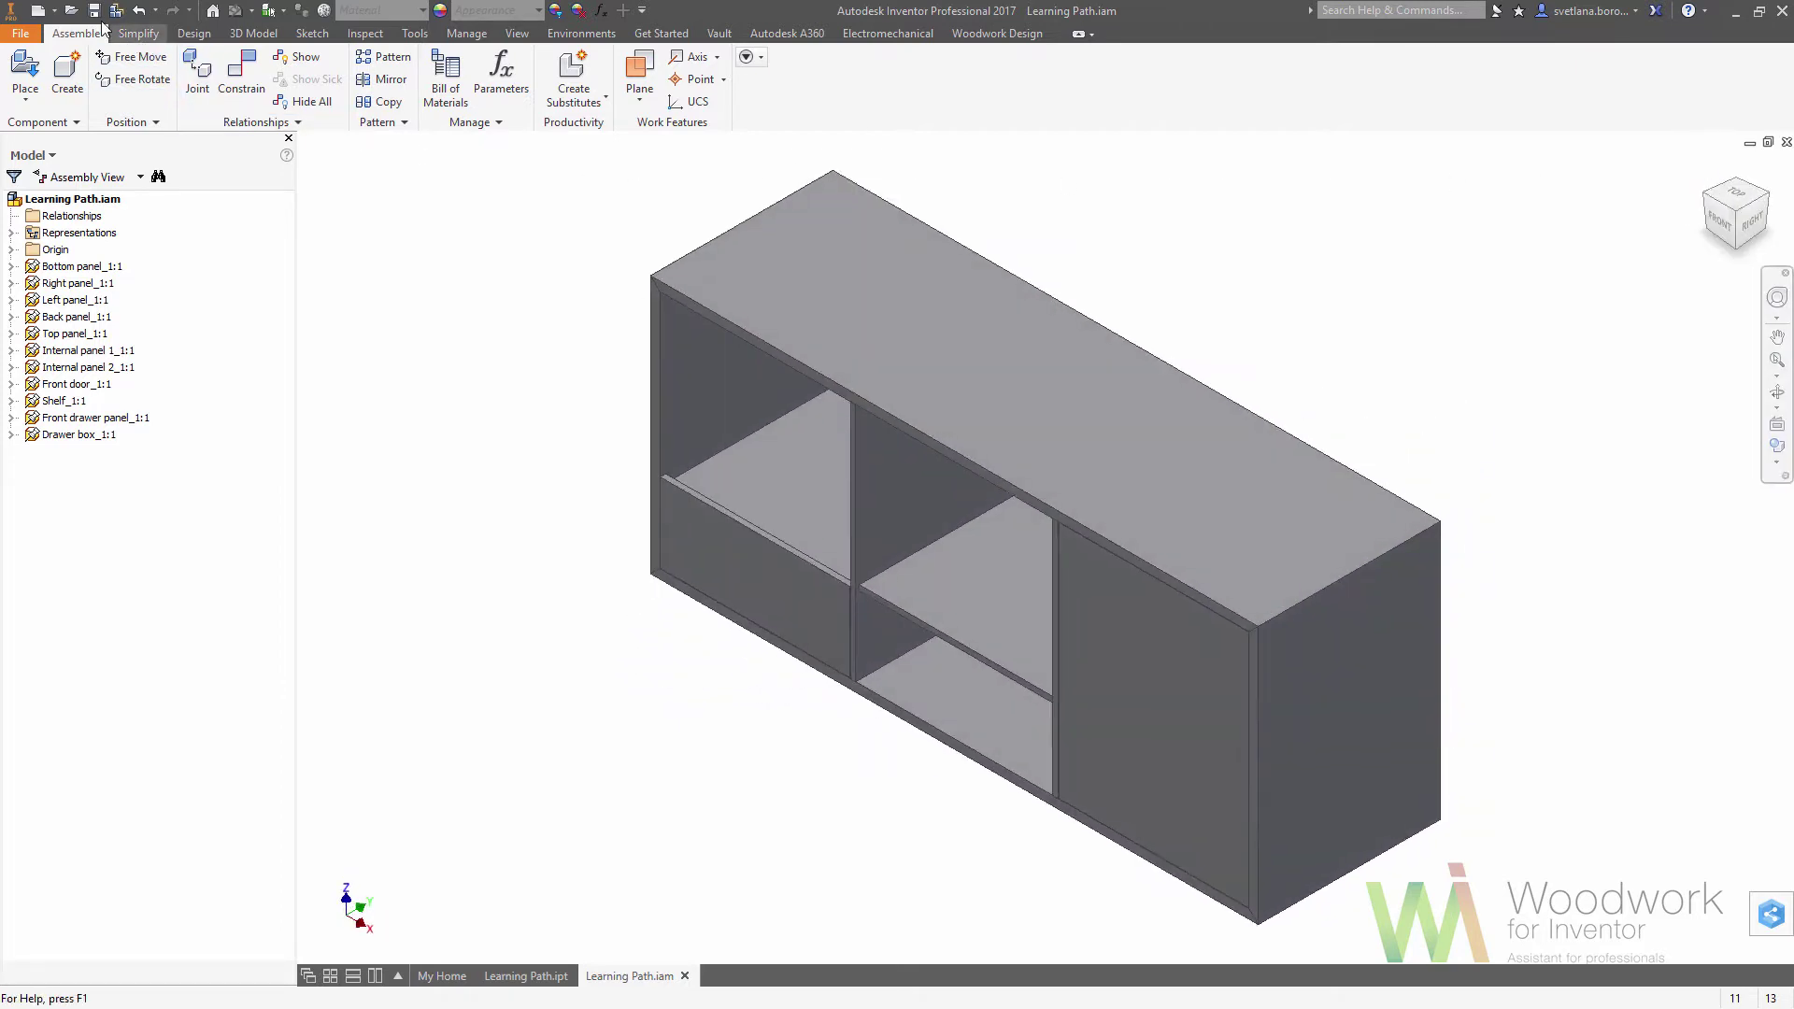
pyautogui.click(93, 13)
pyautogui.click(990, 429)
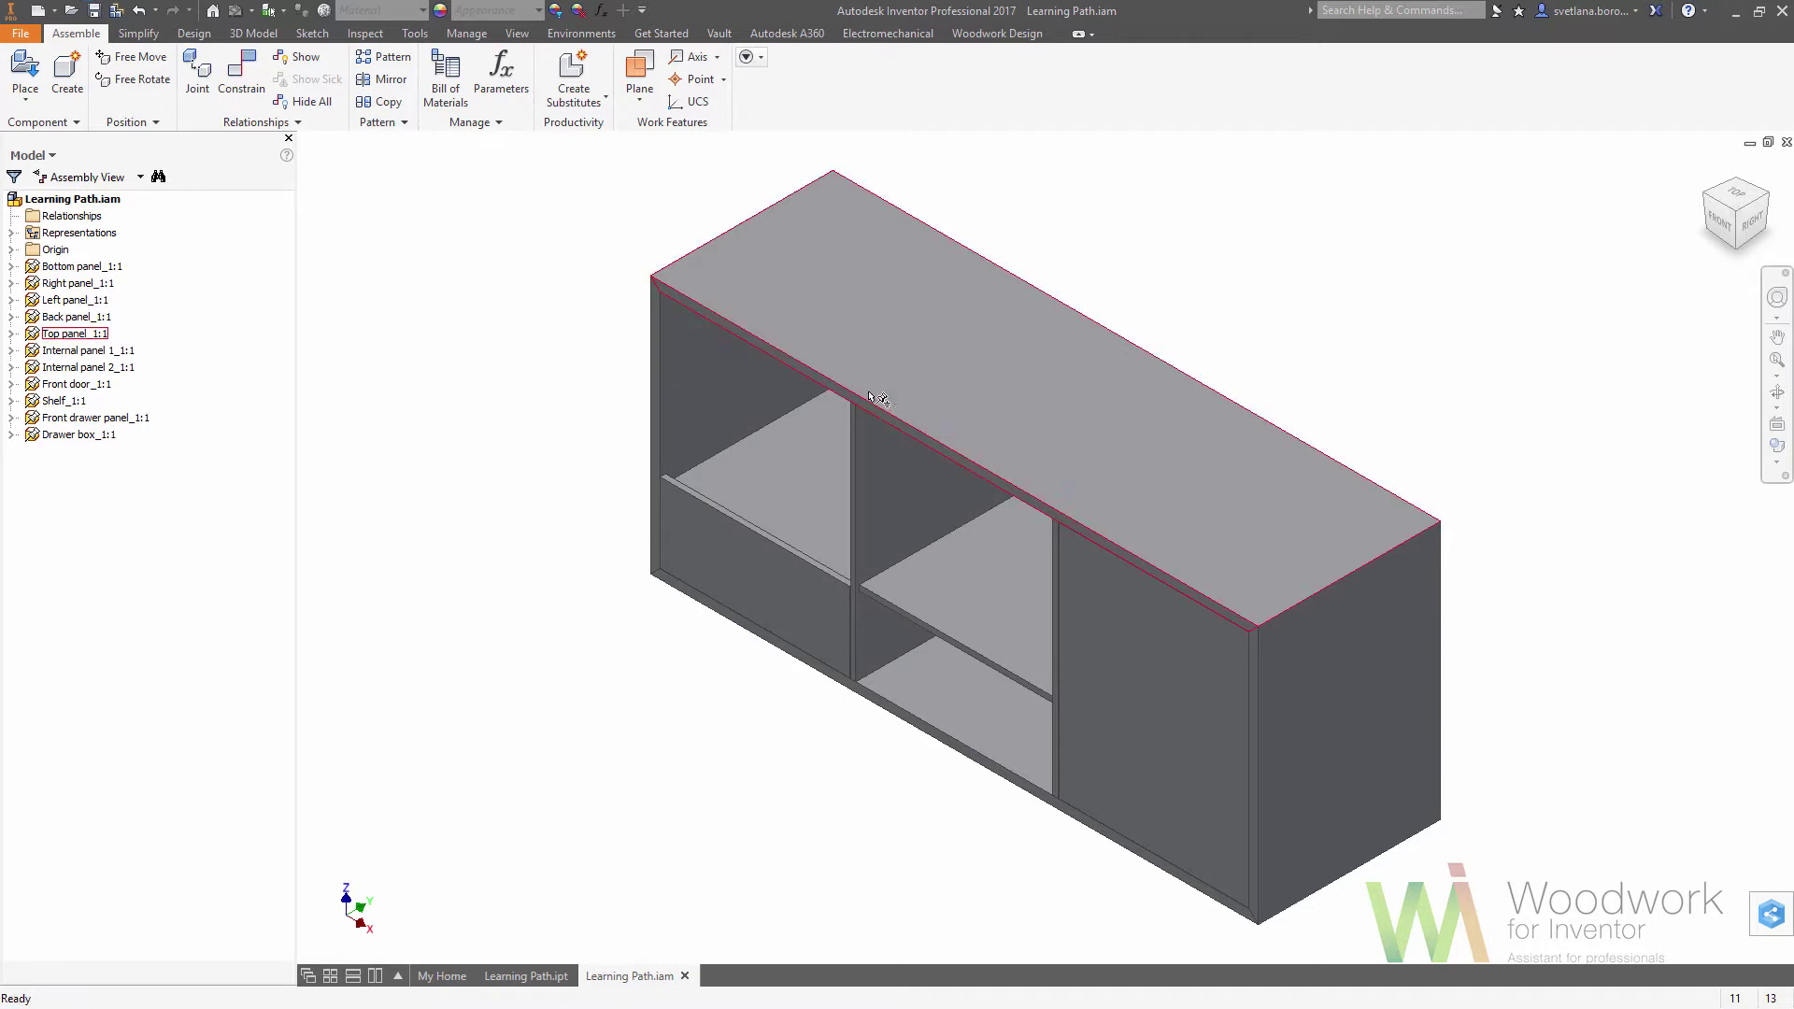
# Step: Apply Facade 02 laminated board to the cabinet's front panels
pyautogui.click(997, 32)
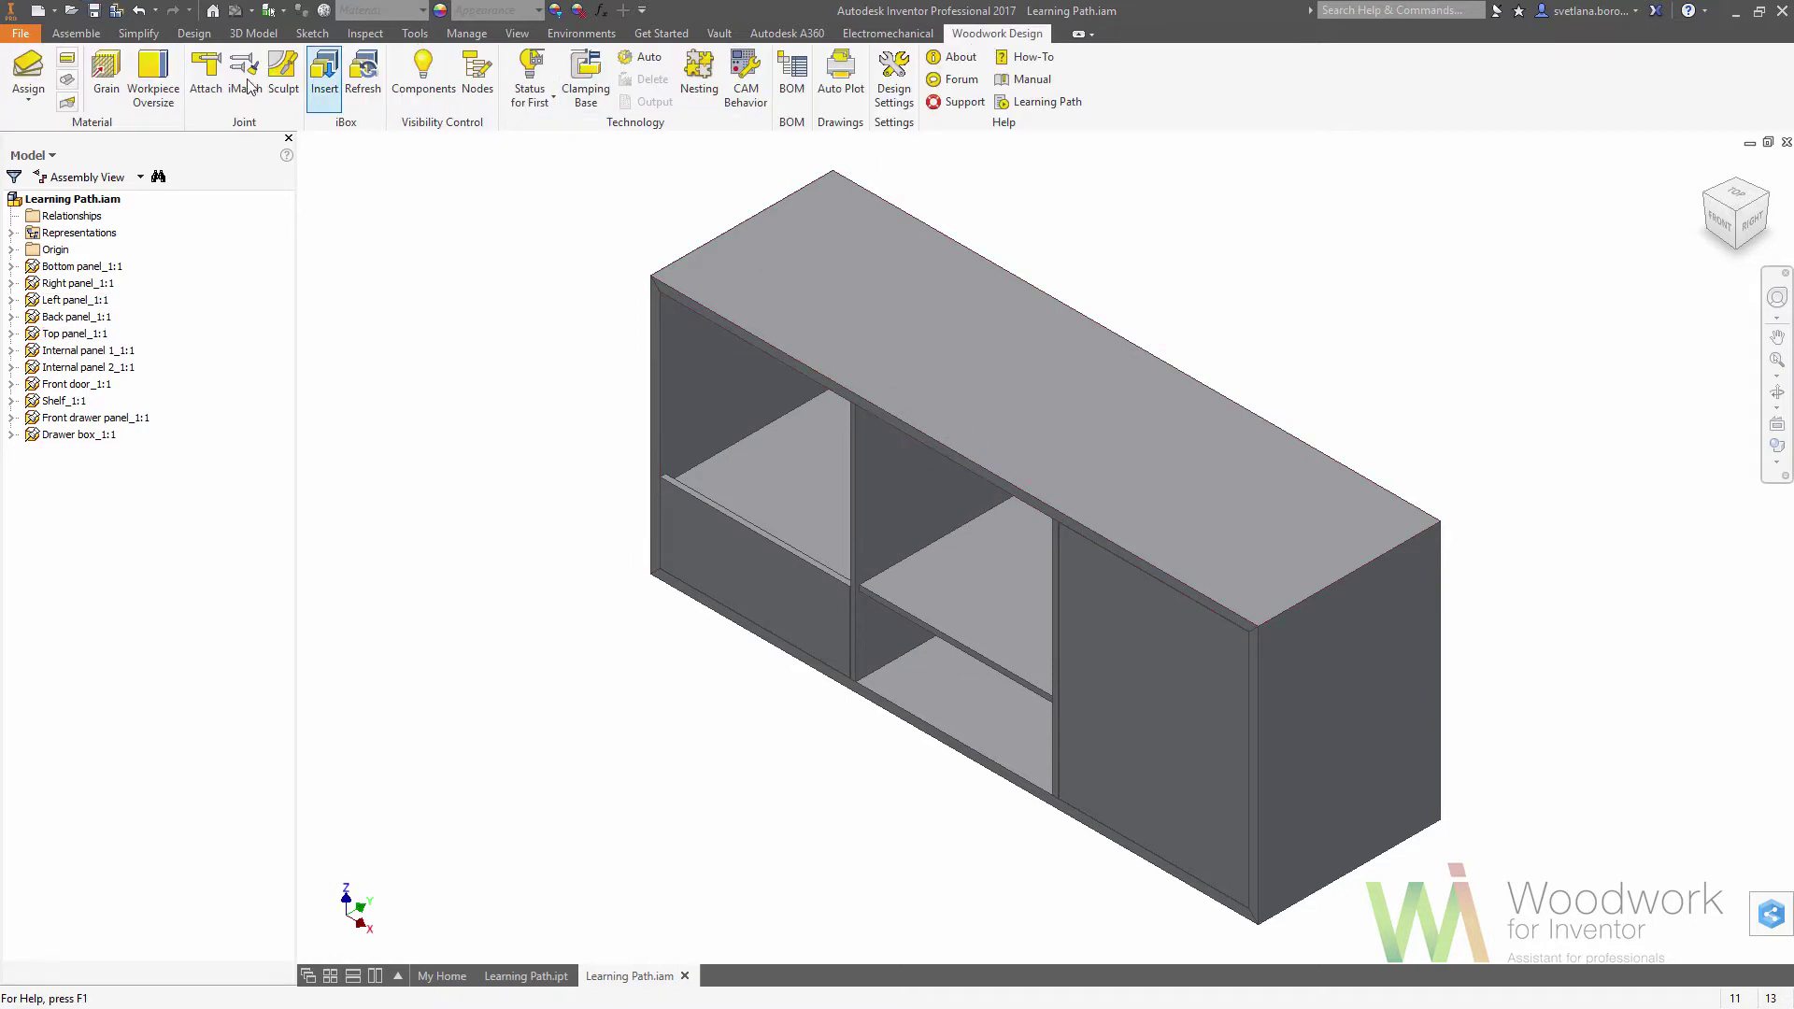
pyautogui.click(29, 65)
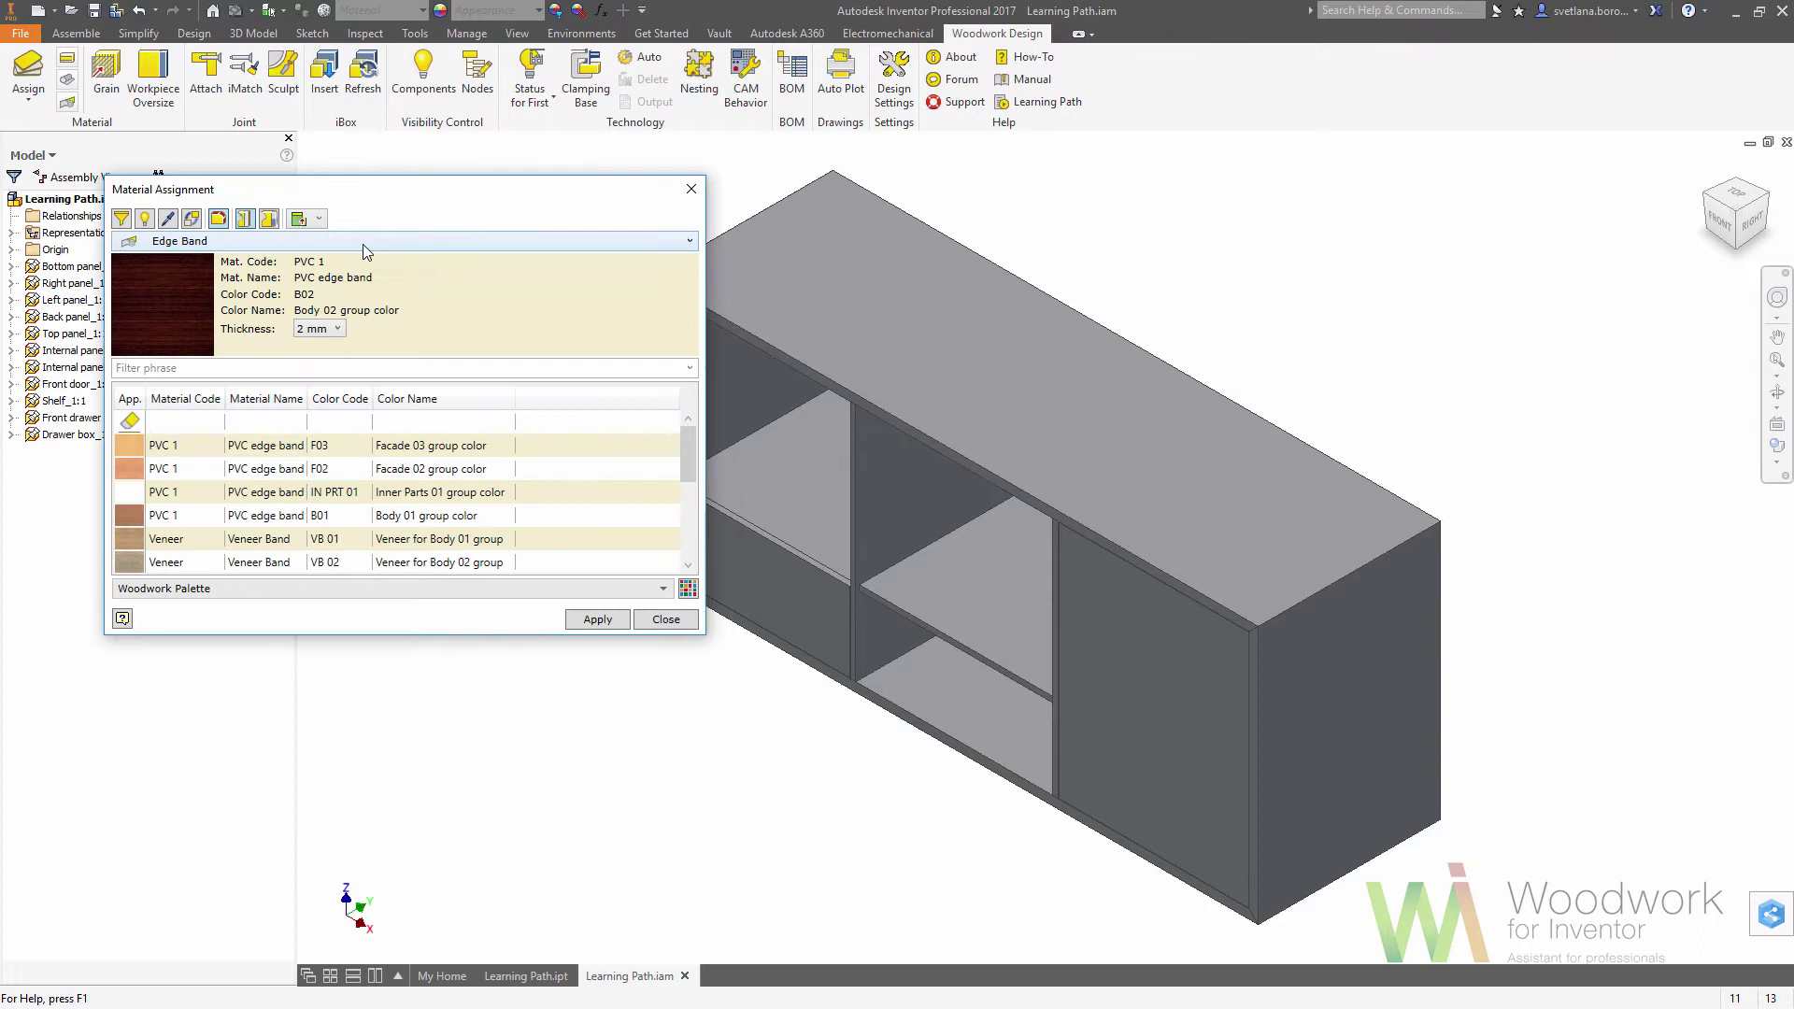
pyautogui.click(364, 241)
pyautogui.click(266, 323)
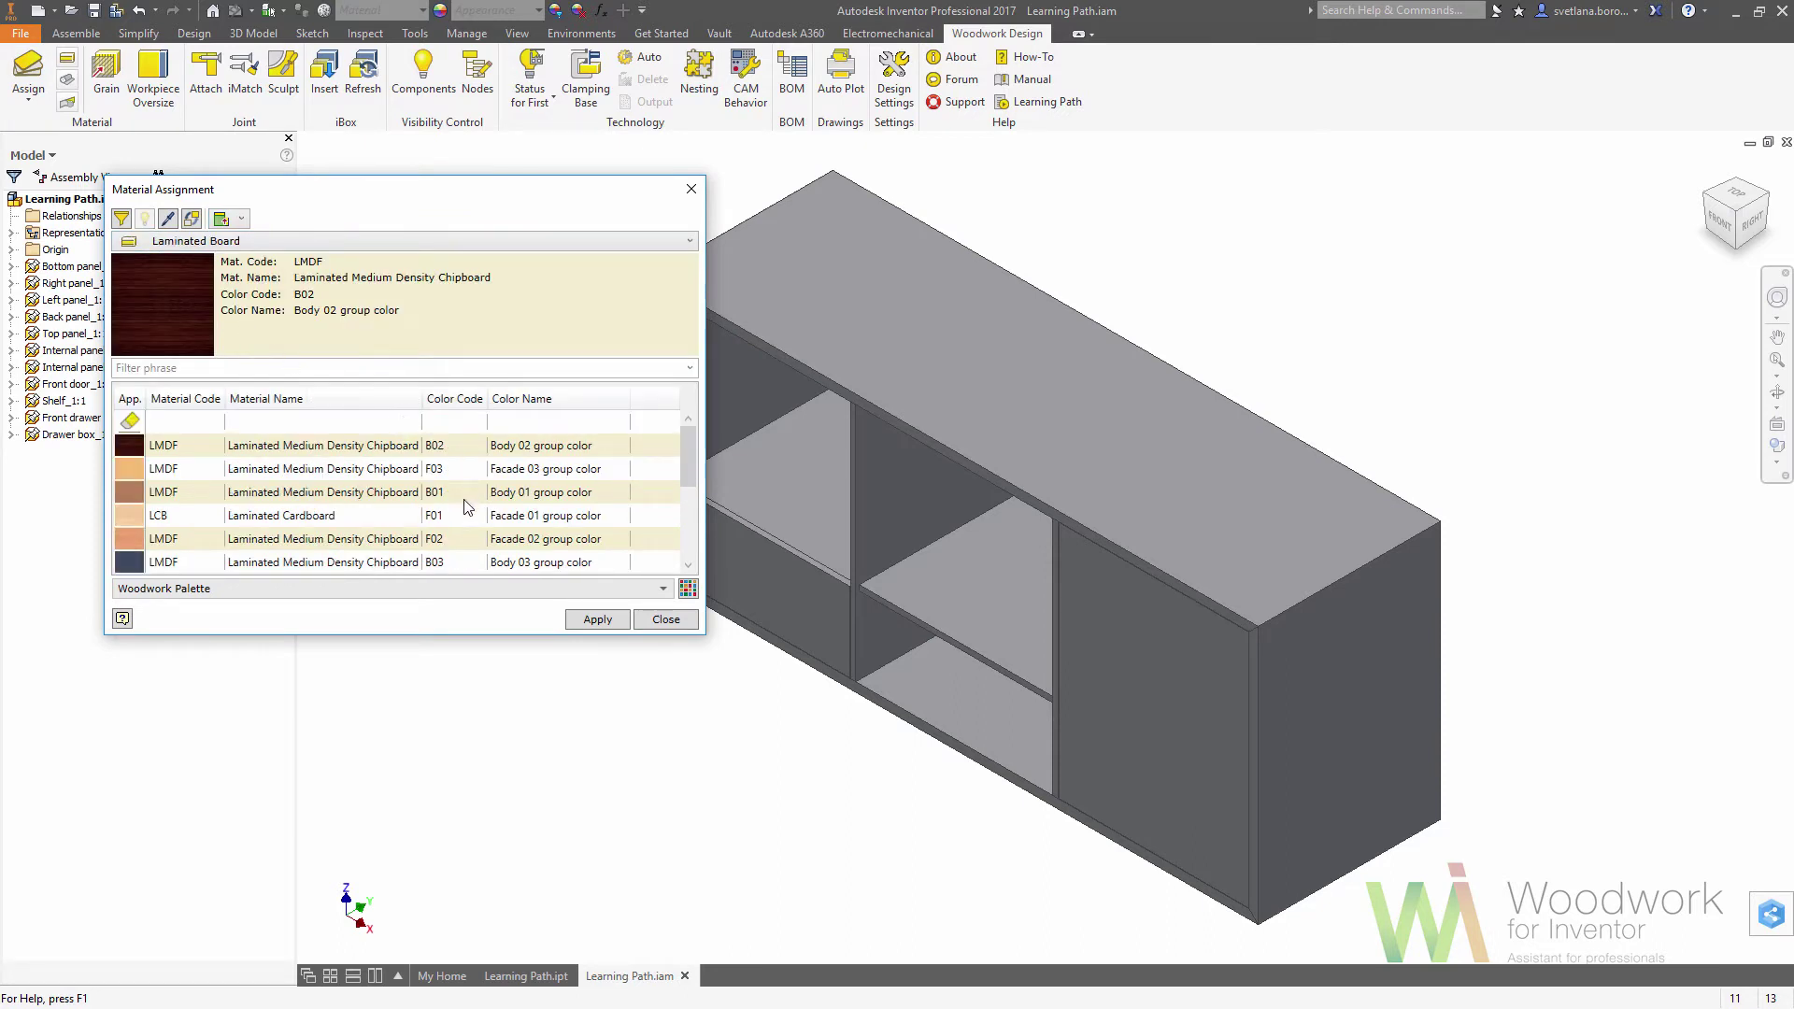
pyautogui.click(447, 542)
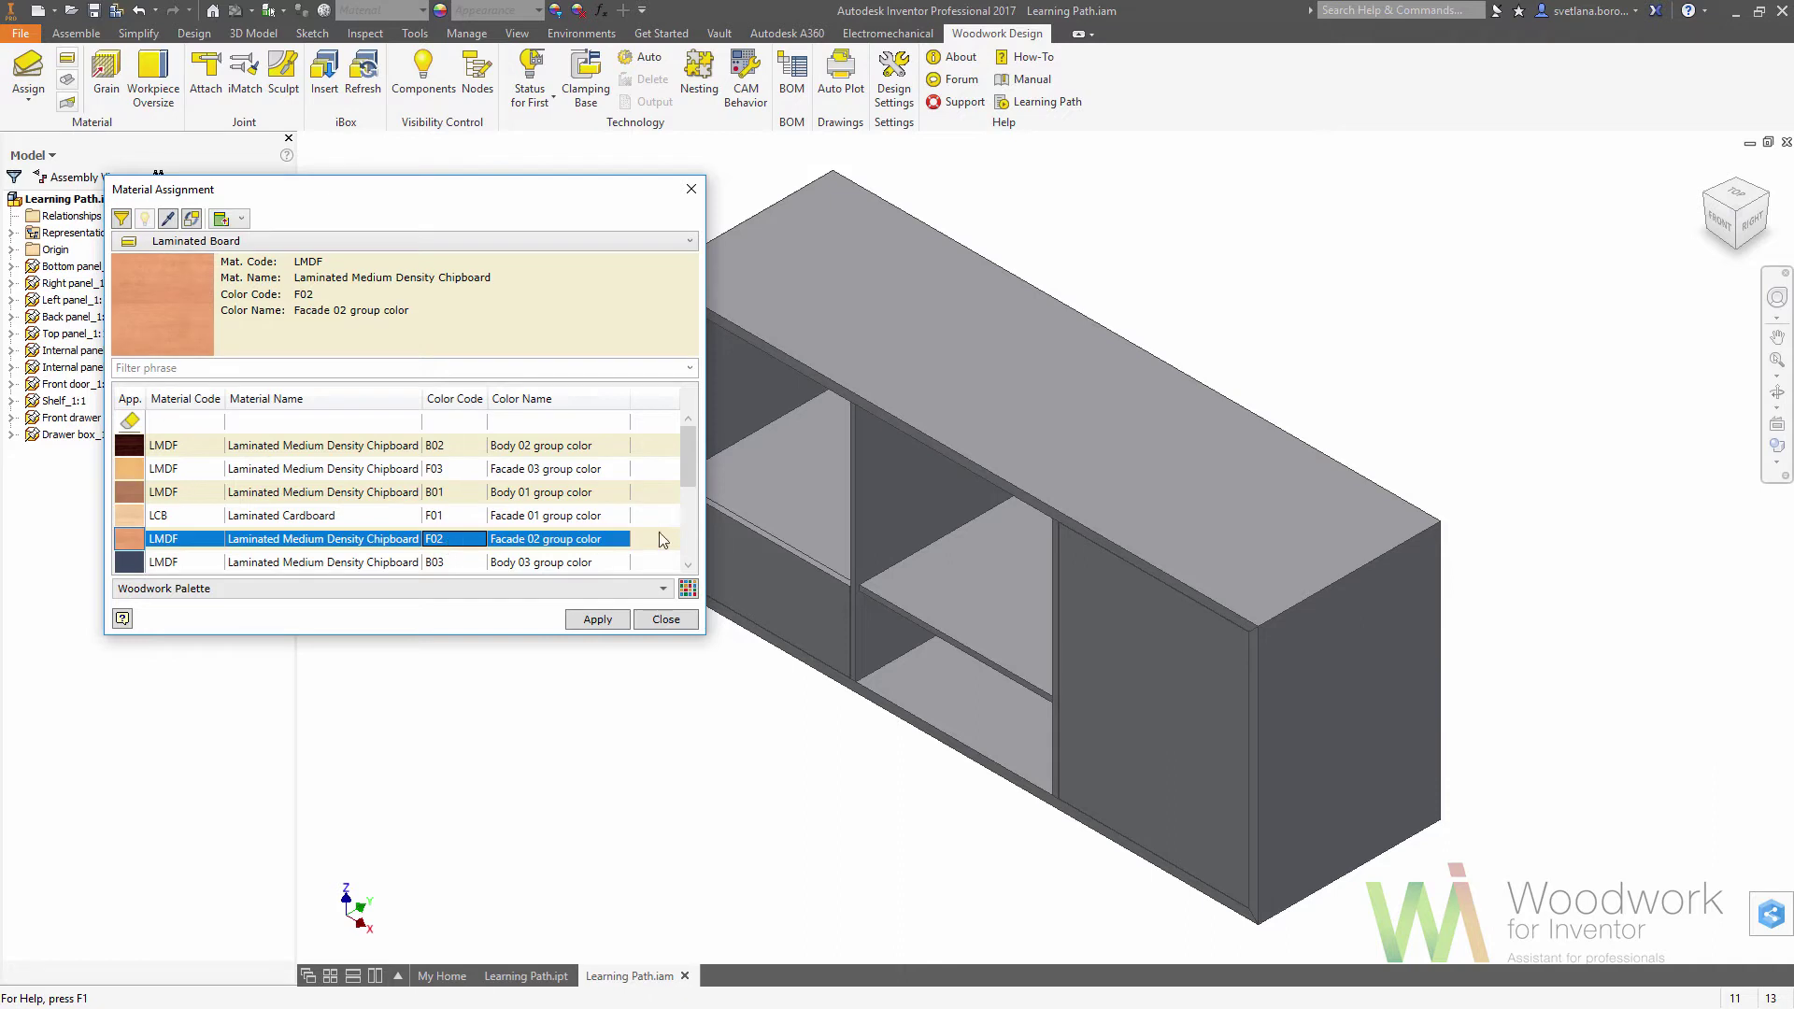
pyautogui.click(749, 551)
pyautogui.keyDown('ctrl'); pyautogui.click(1037, 596); pyautogui.keyUp('ctrl')
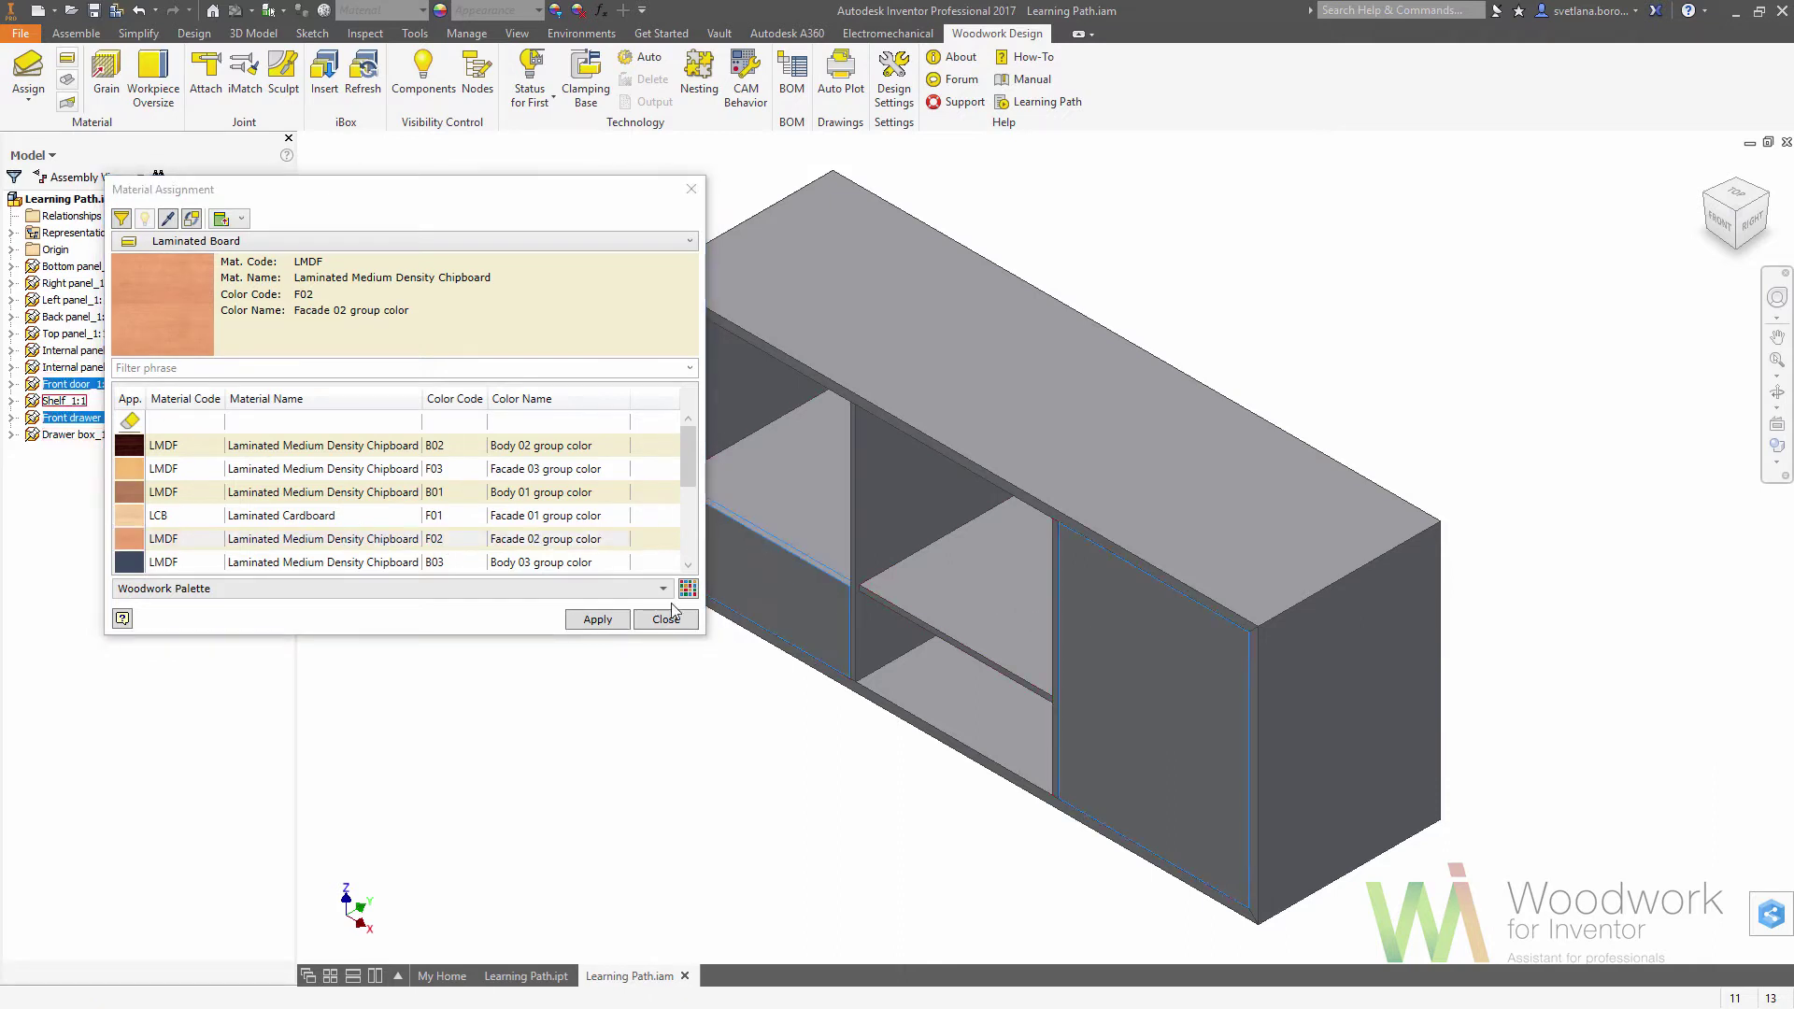
pyautogui.click(597, 621)
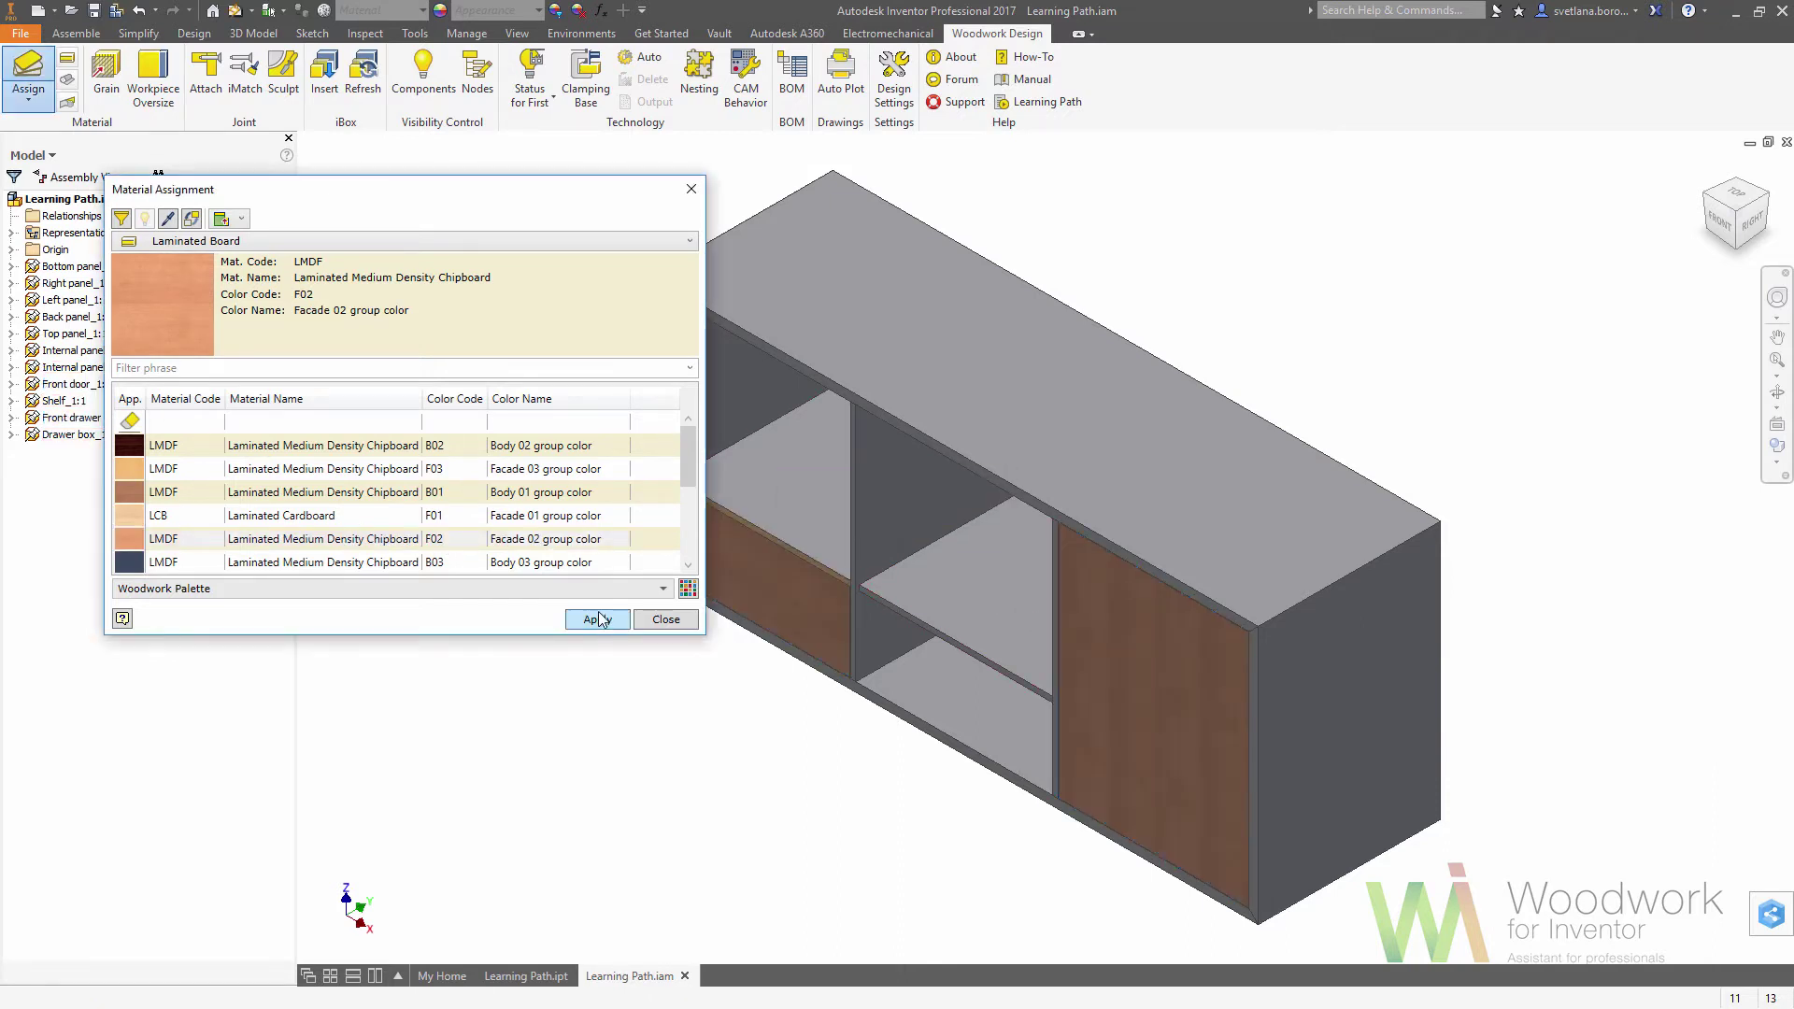
pyautogui.scroll(-2, 505, 508)
pyautogui.scroll(-4, 499, 505)
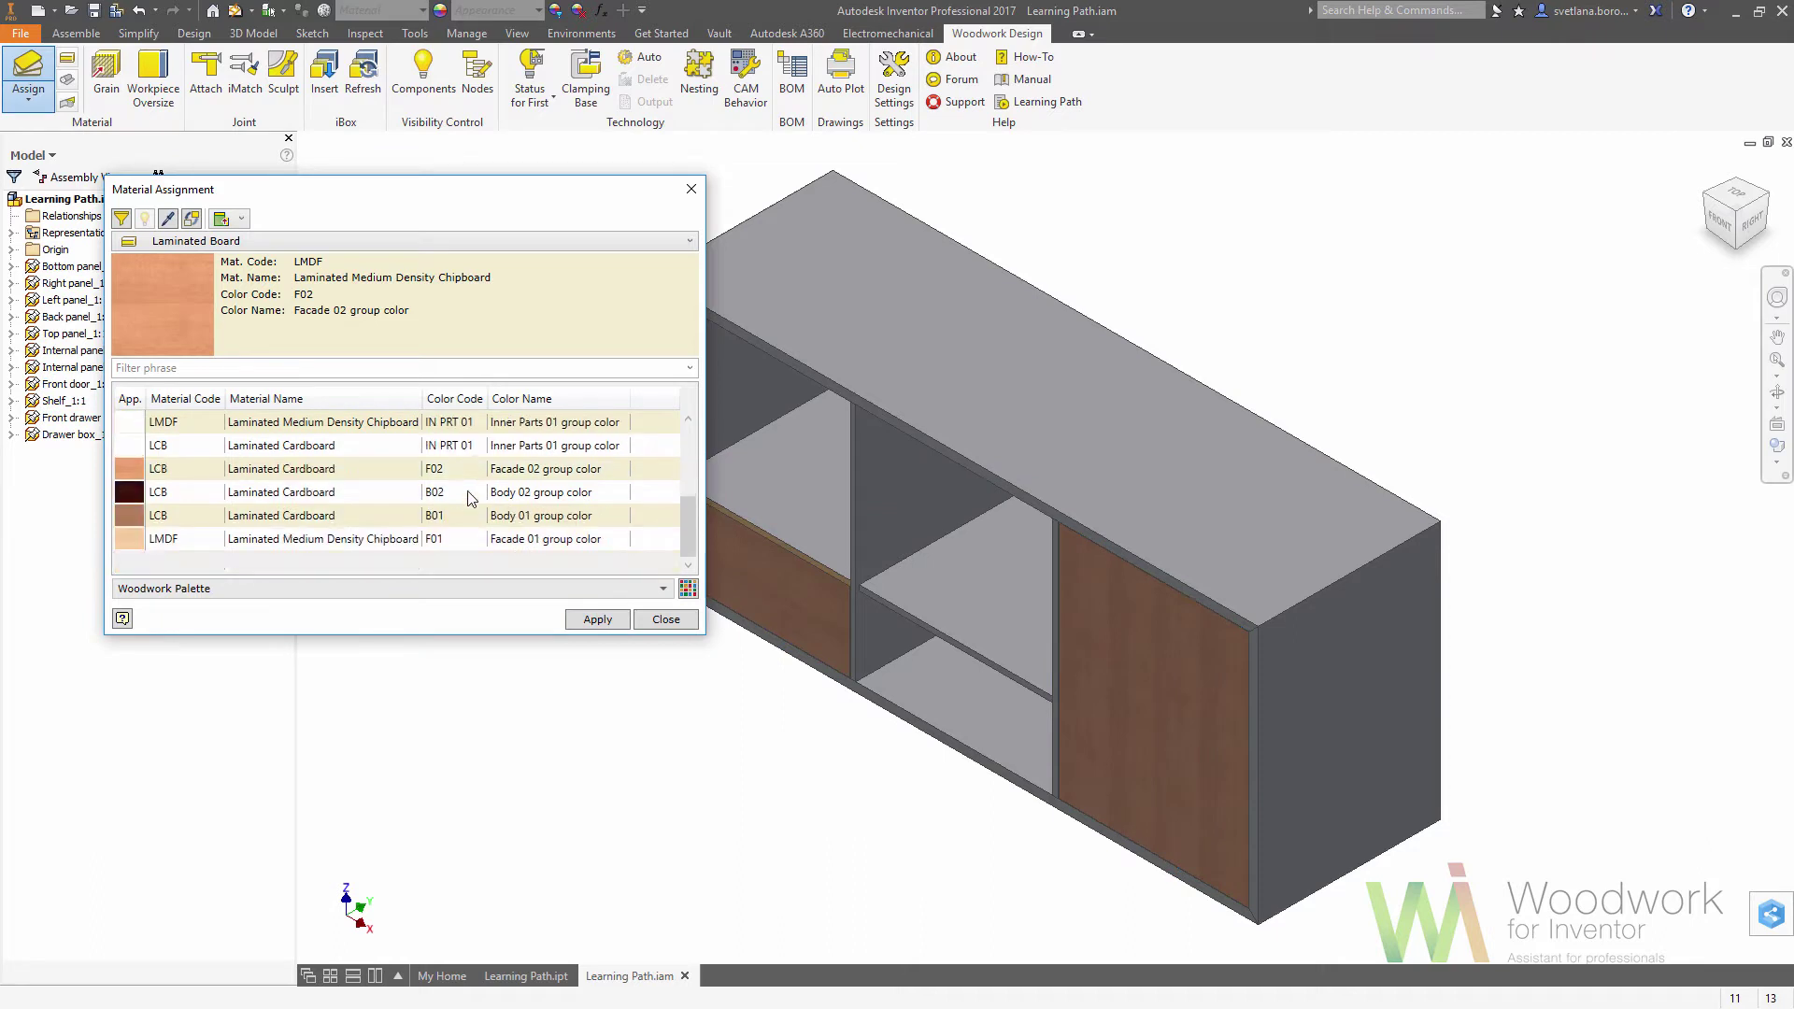
pyautogui.scroll(3, 407, 501)
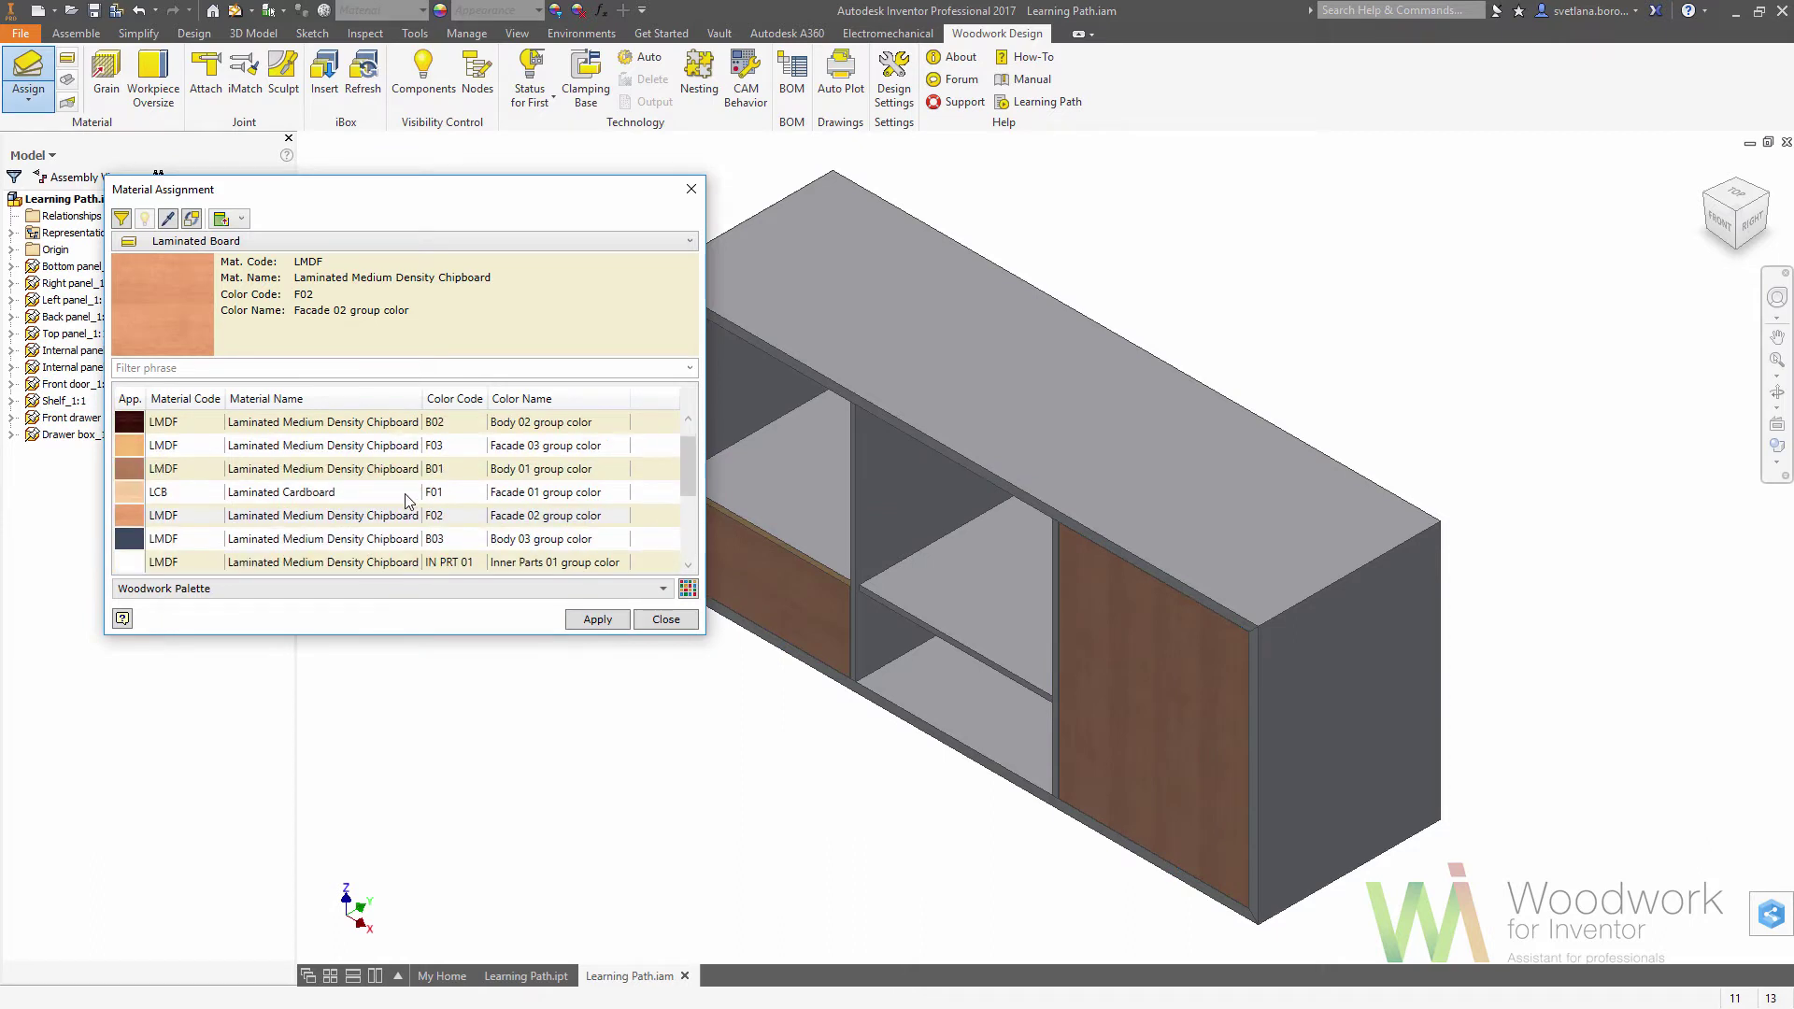
pyautogui.scroll(3, 407, 501)
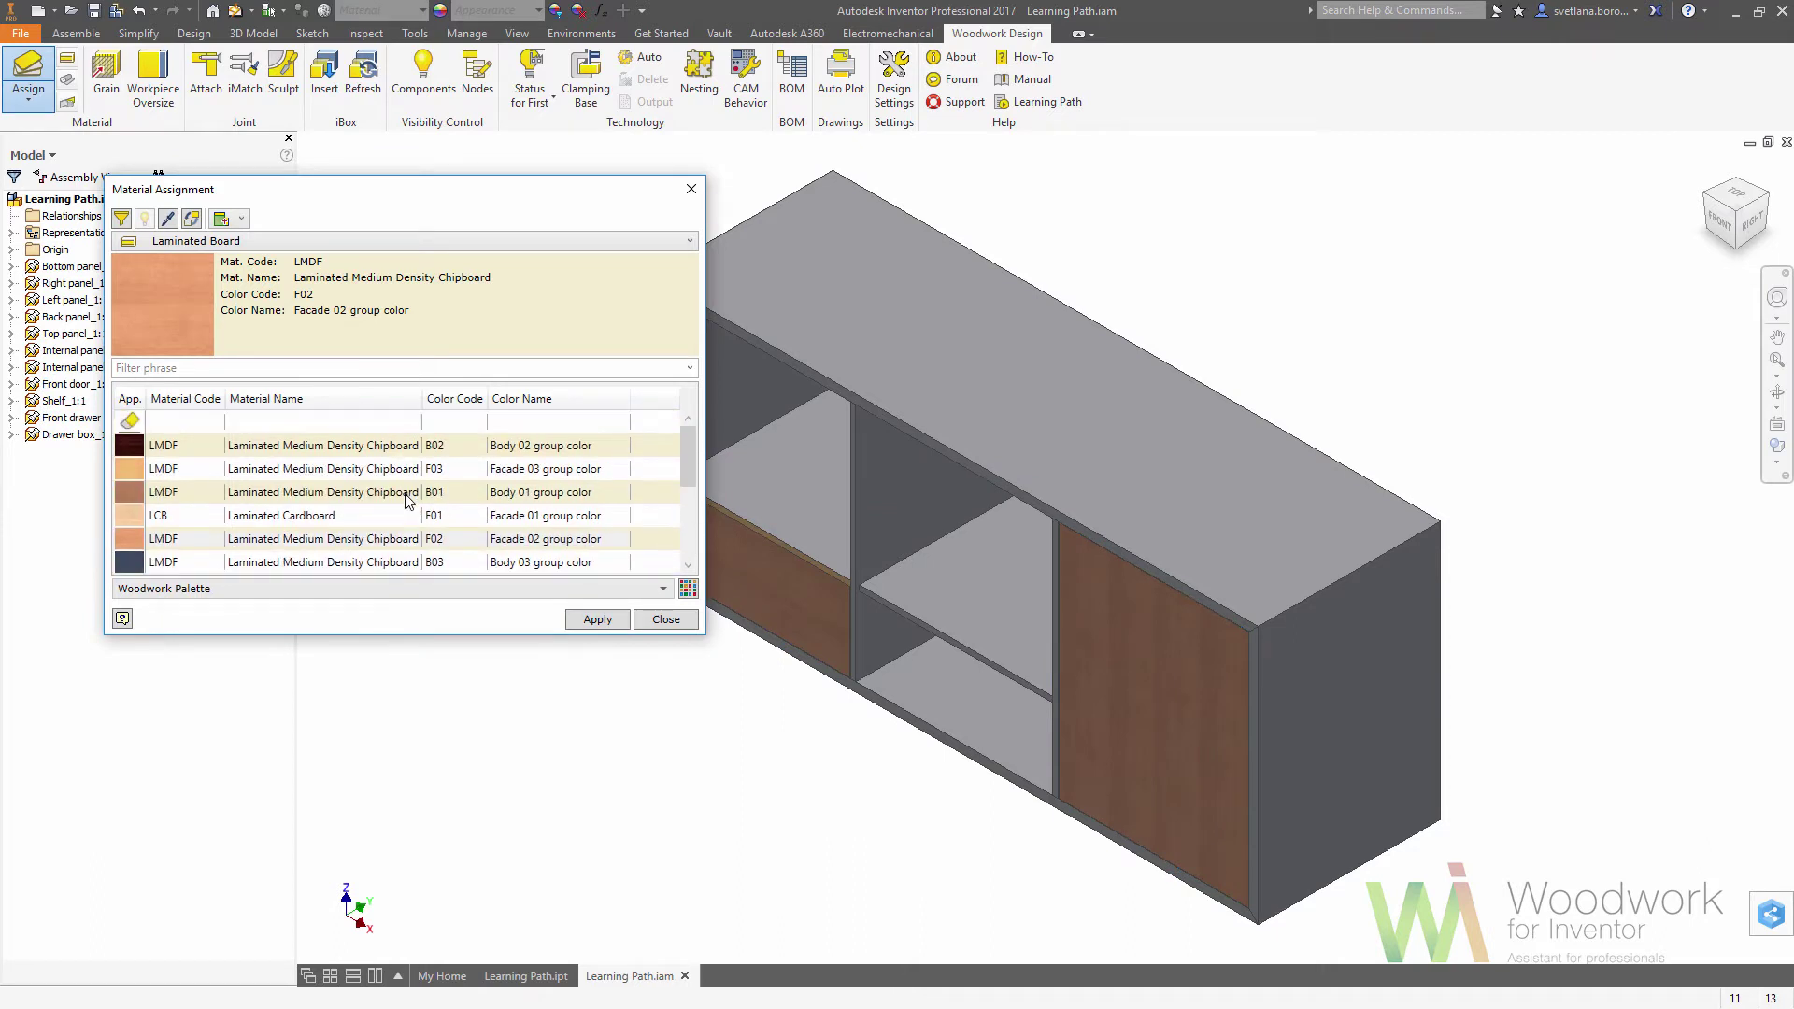
# Step: Apply dark Body 02 board to the carcass and erase the drawer box material
pyautogui.click(388, 446)
pyautogui.click(598, 620)
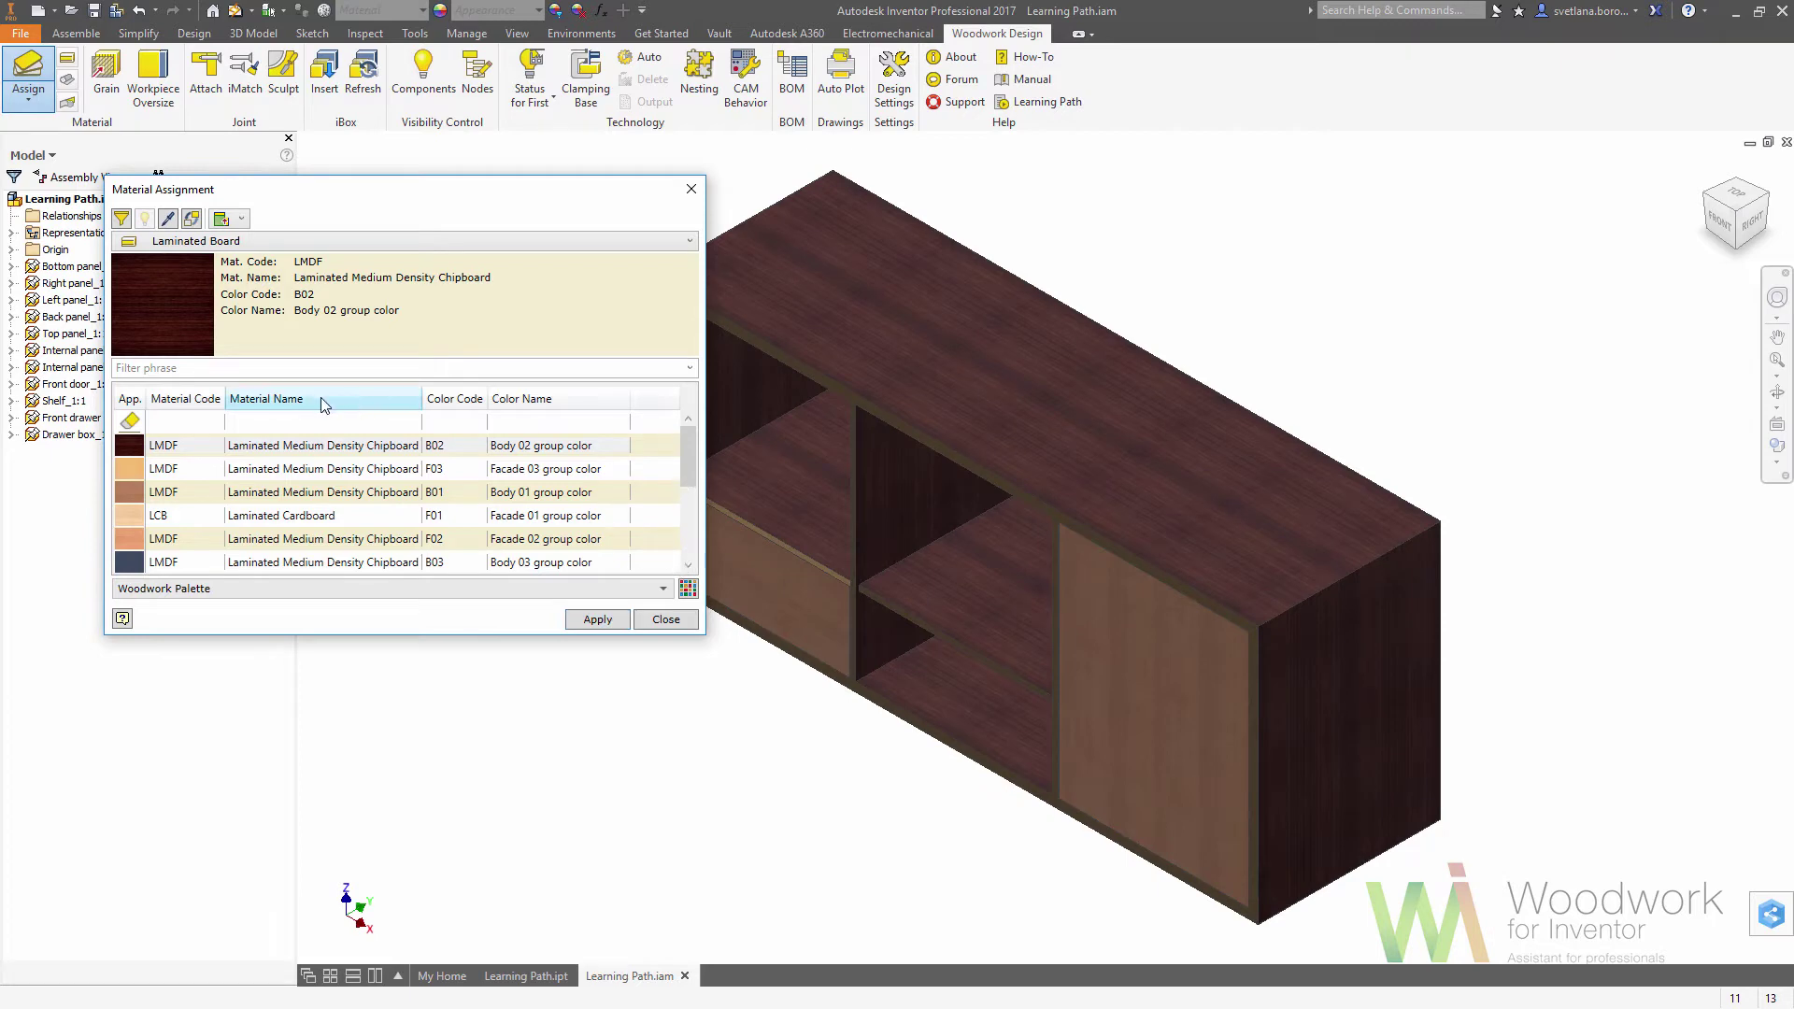
pyautogui.click(130, 421)
pyautogui.click(791, 496)
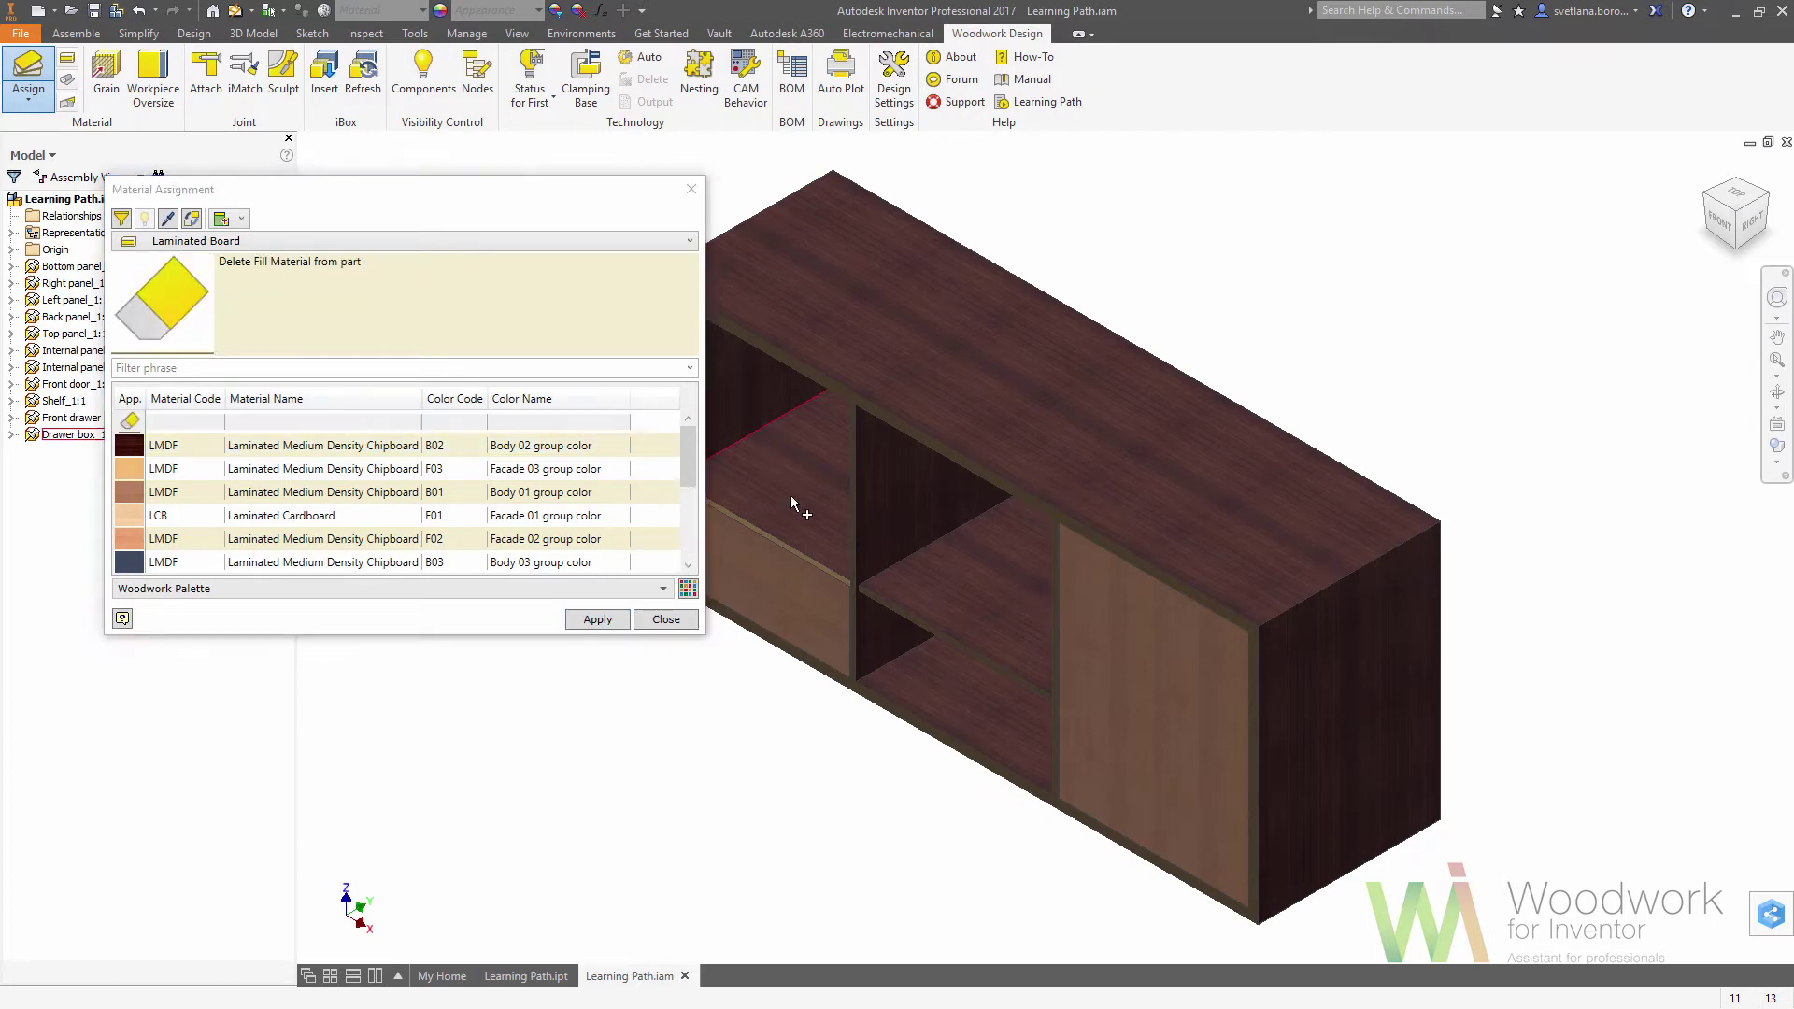
pyautogui.click(598, 618)
# Step: Close material assignment and open the Drawer box's iProperties
pyautogui.click(666, 619)
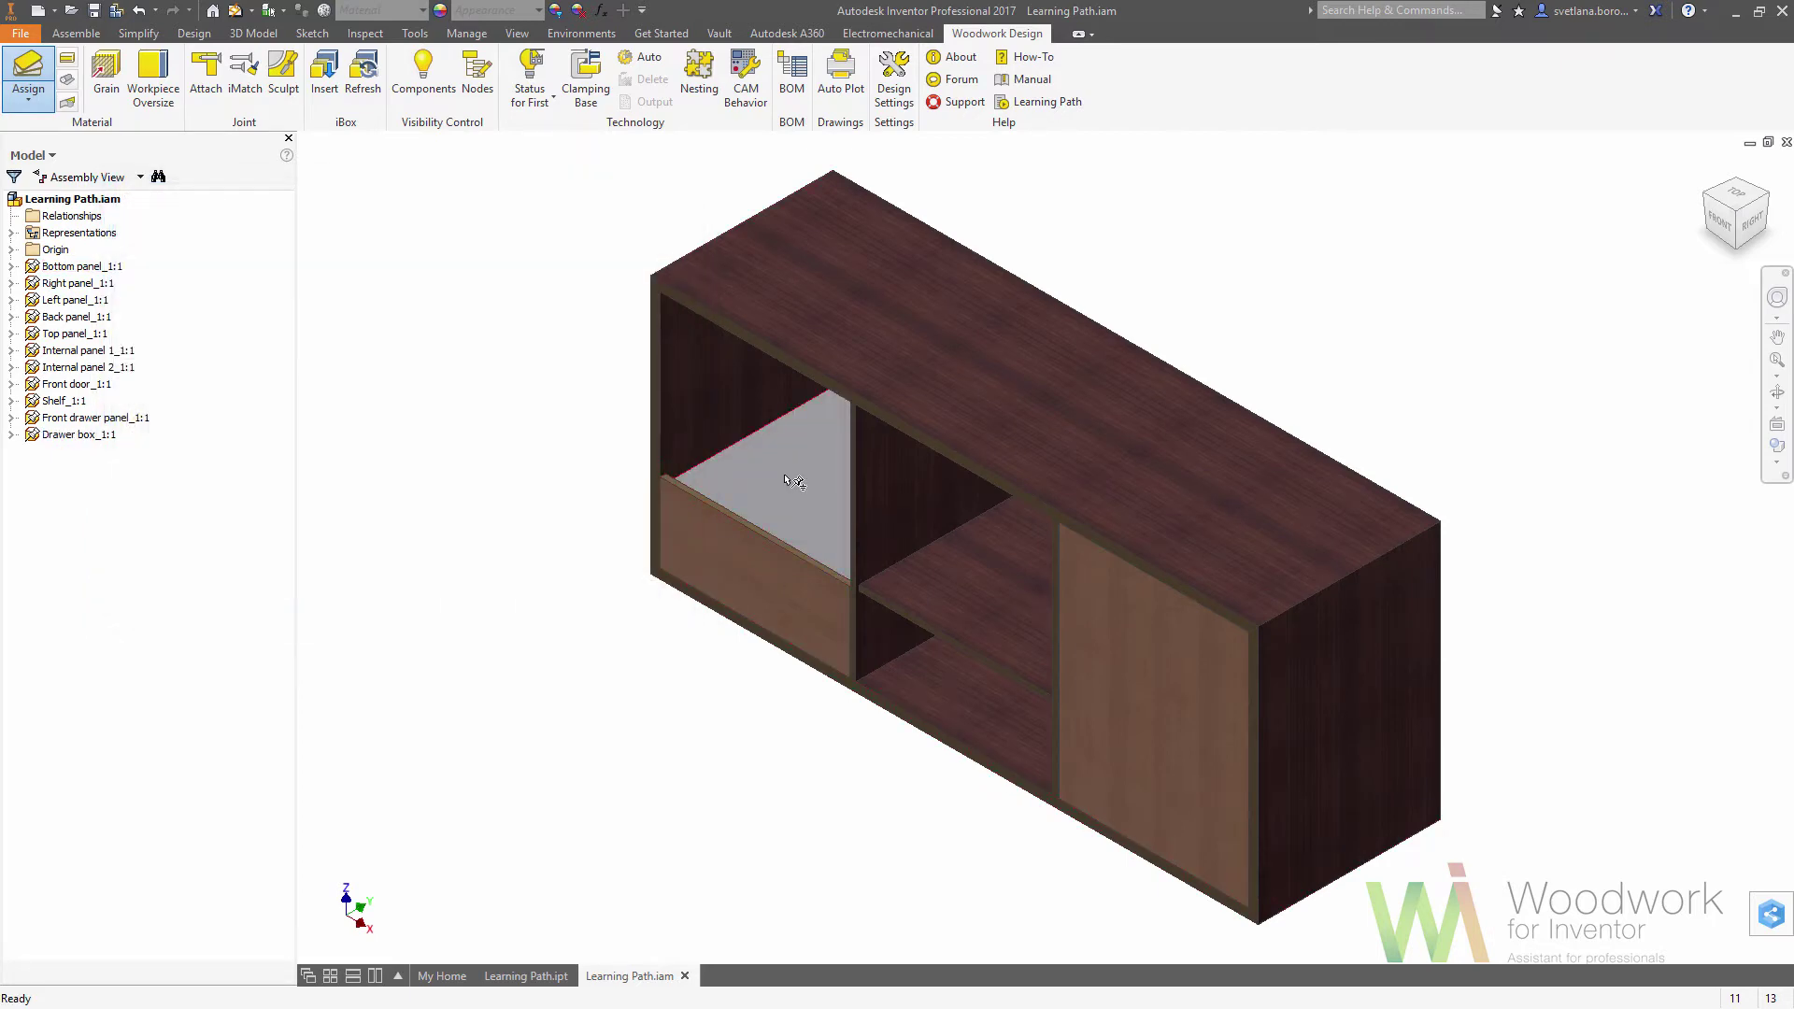
pyautogui.click(786, 472)
pyautogui.rightClick(786, 473)
pyautogui.click(690, 429)
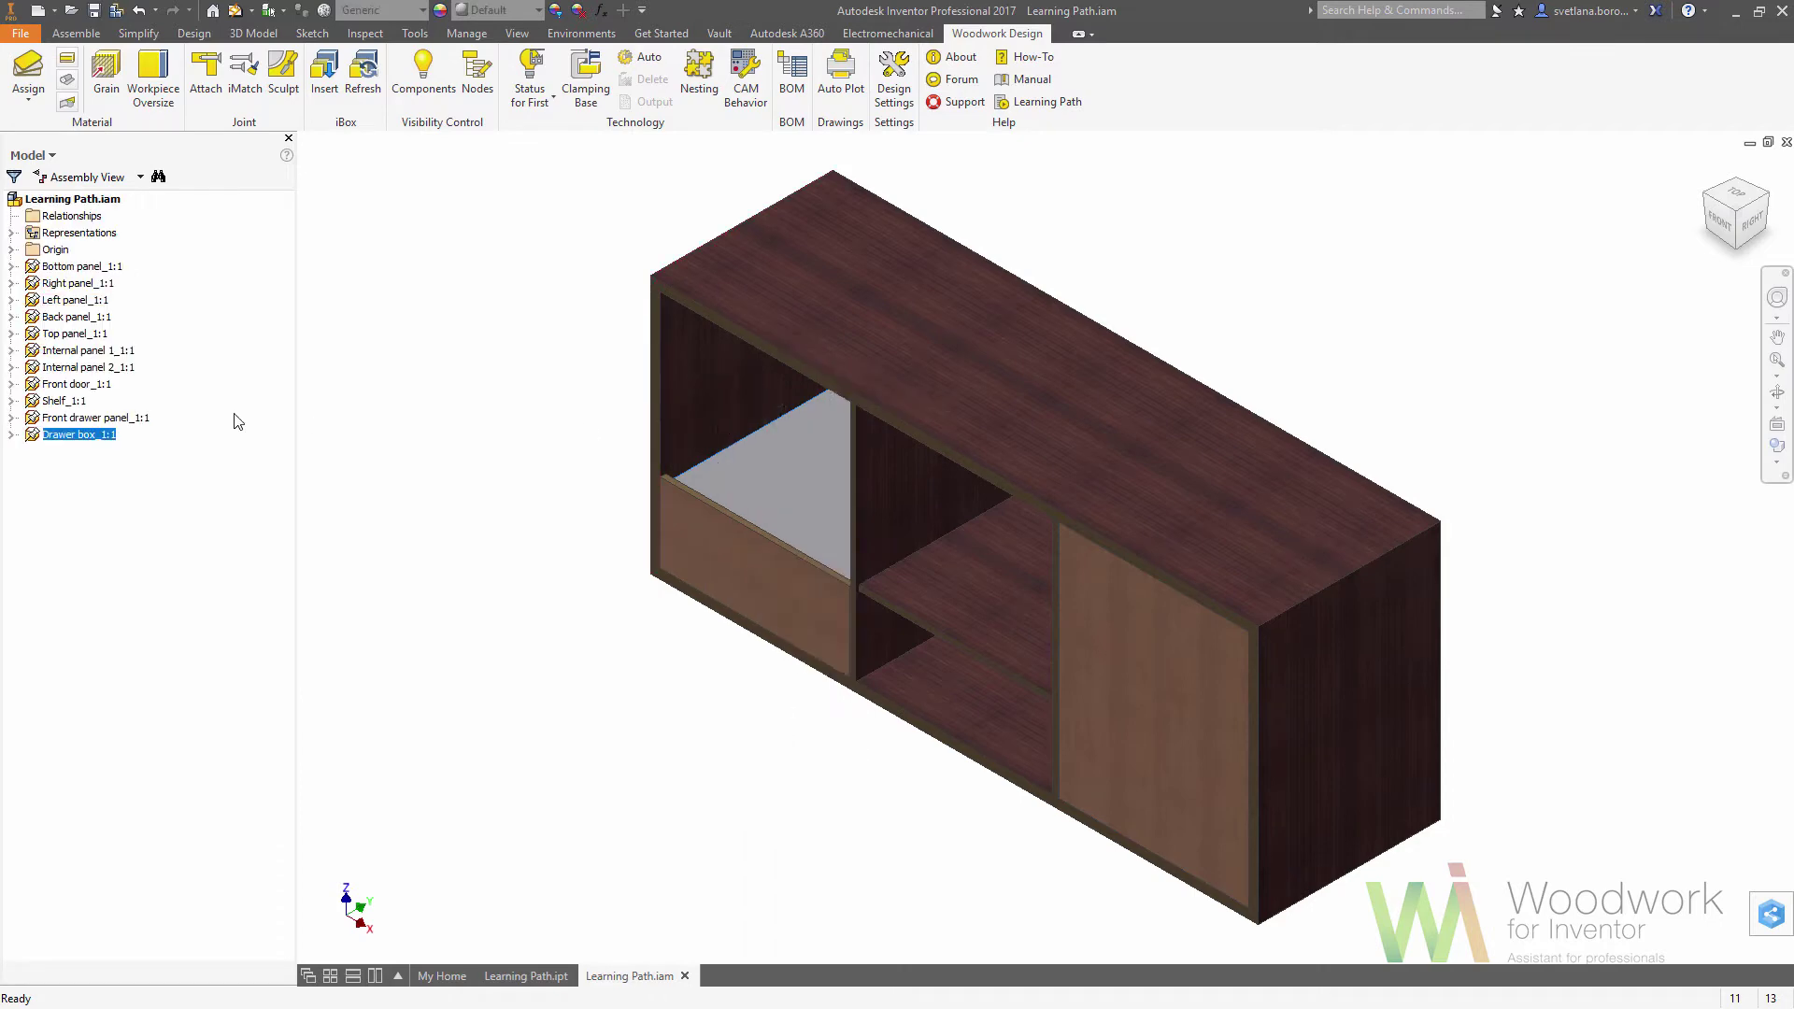
pyautogui.rightClick(77, 434)
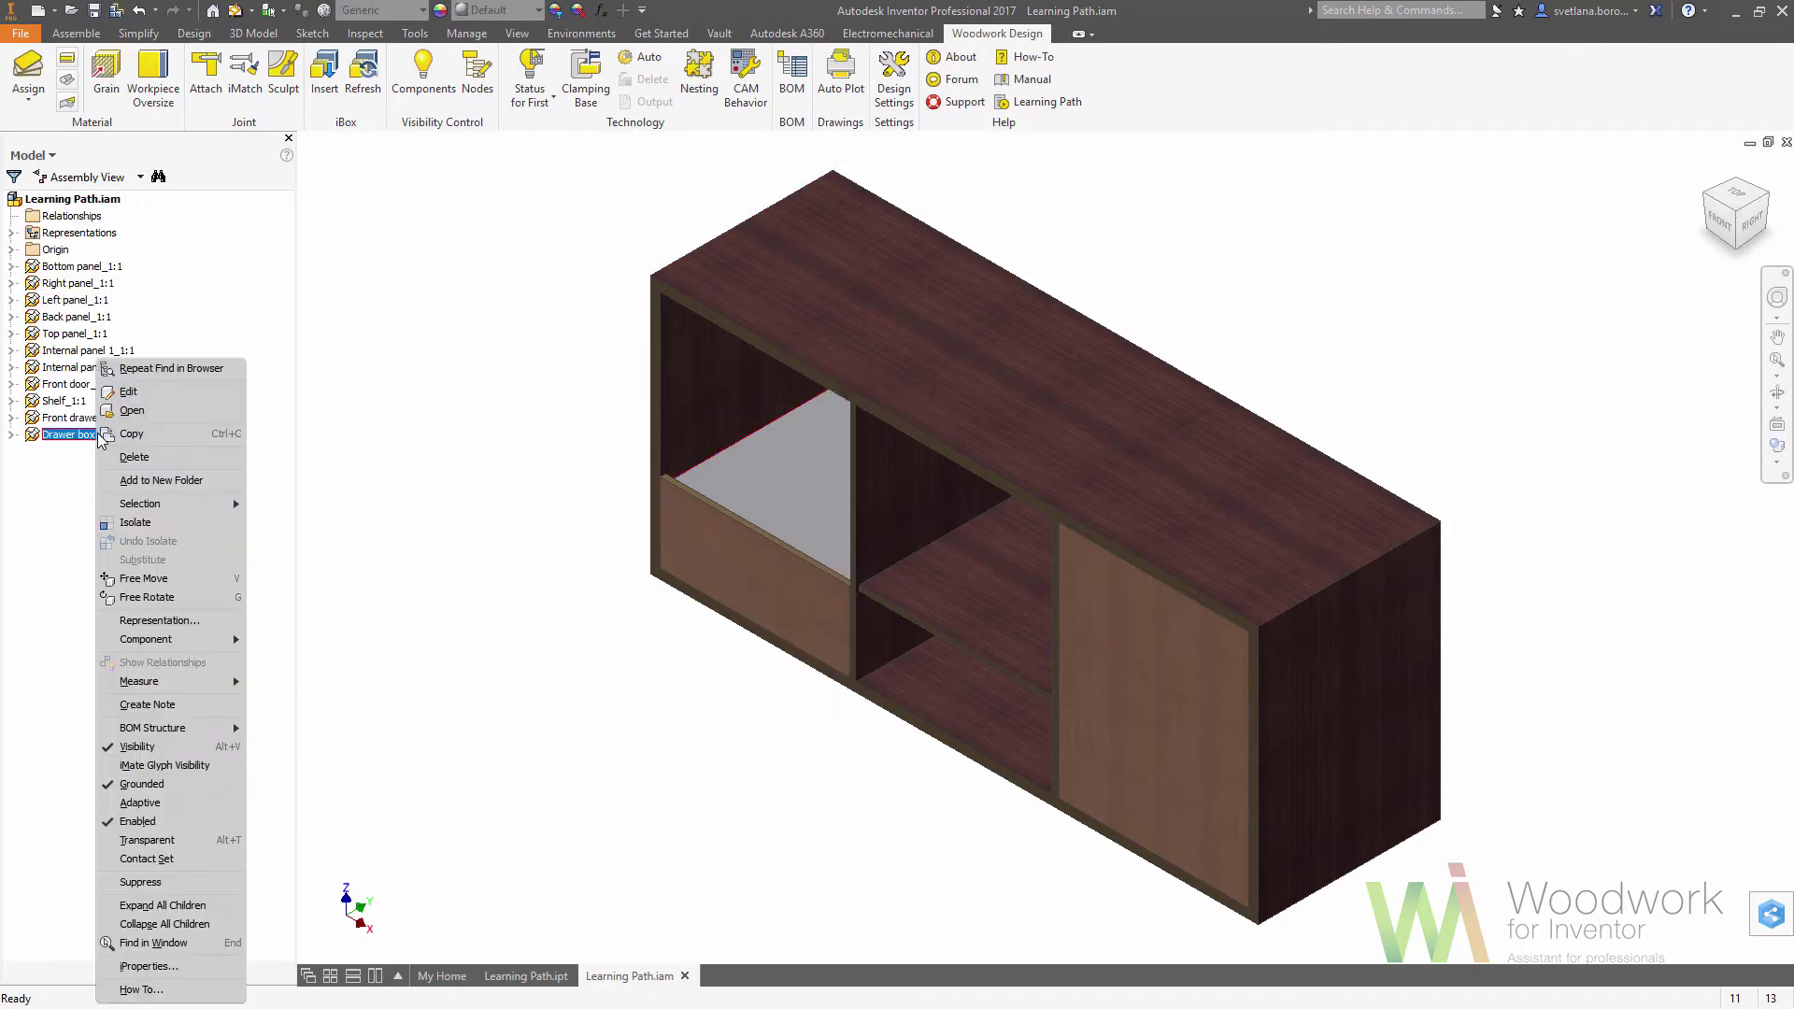
pyautogui.click(145, 966)
# Step: Set the Drawer box occurrence BOM Structure to Reference, apply, and close
pyautogui.click(1021, 263)
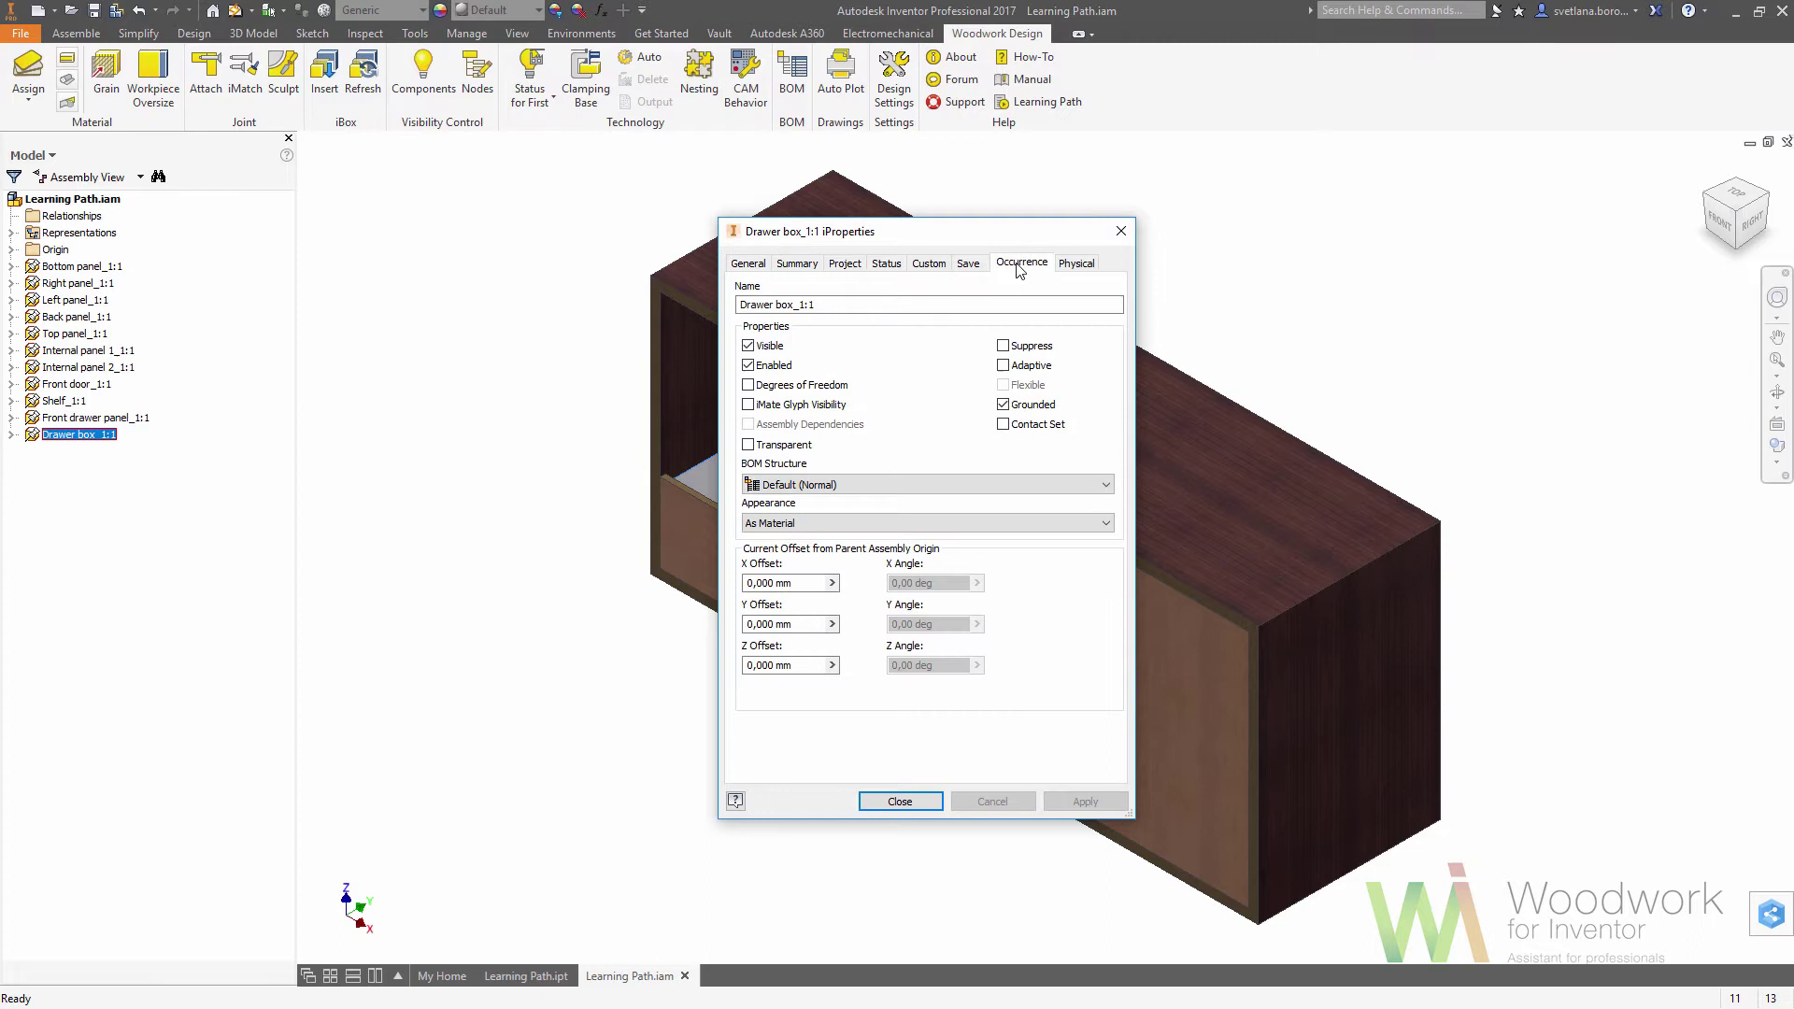
pyautogui.click(925, 486)
pyautogui.click(788, 520)
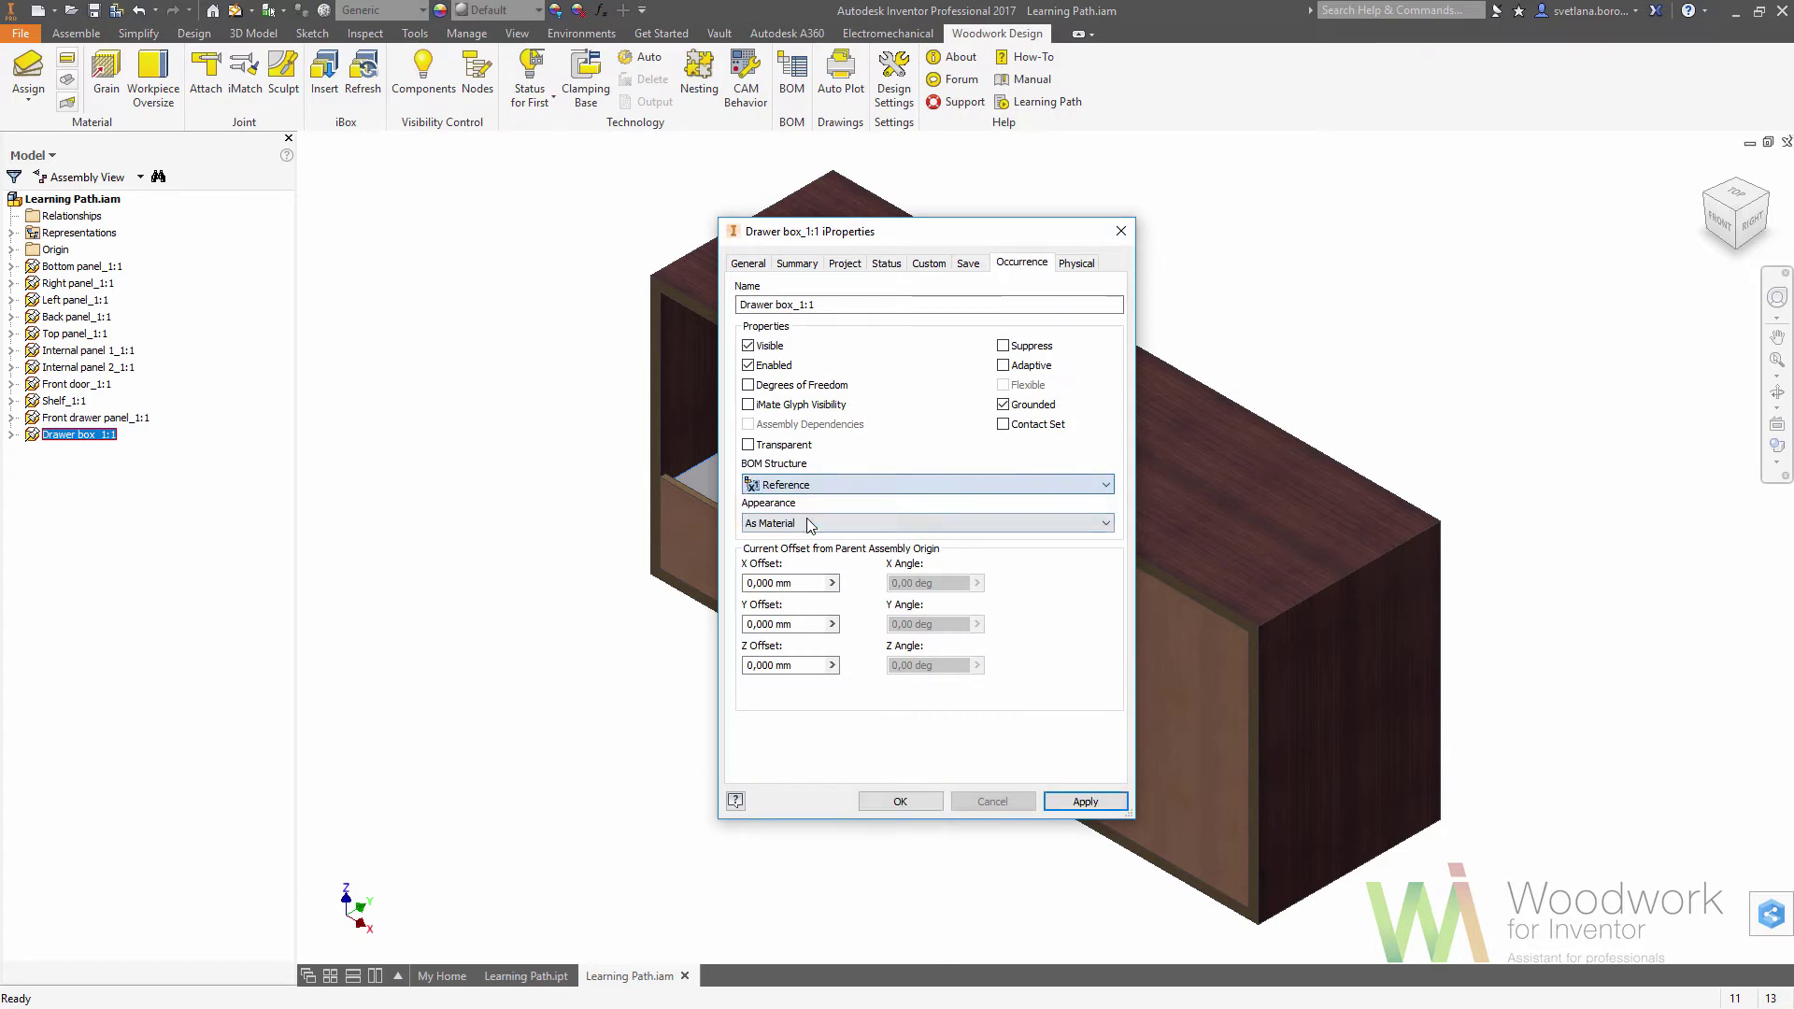
pyautogui.click(1085, 802)
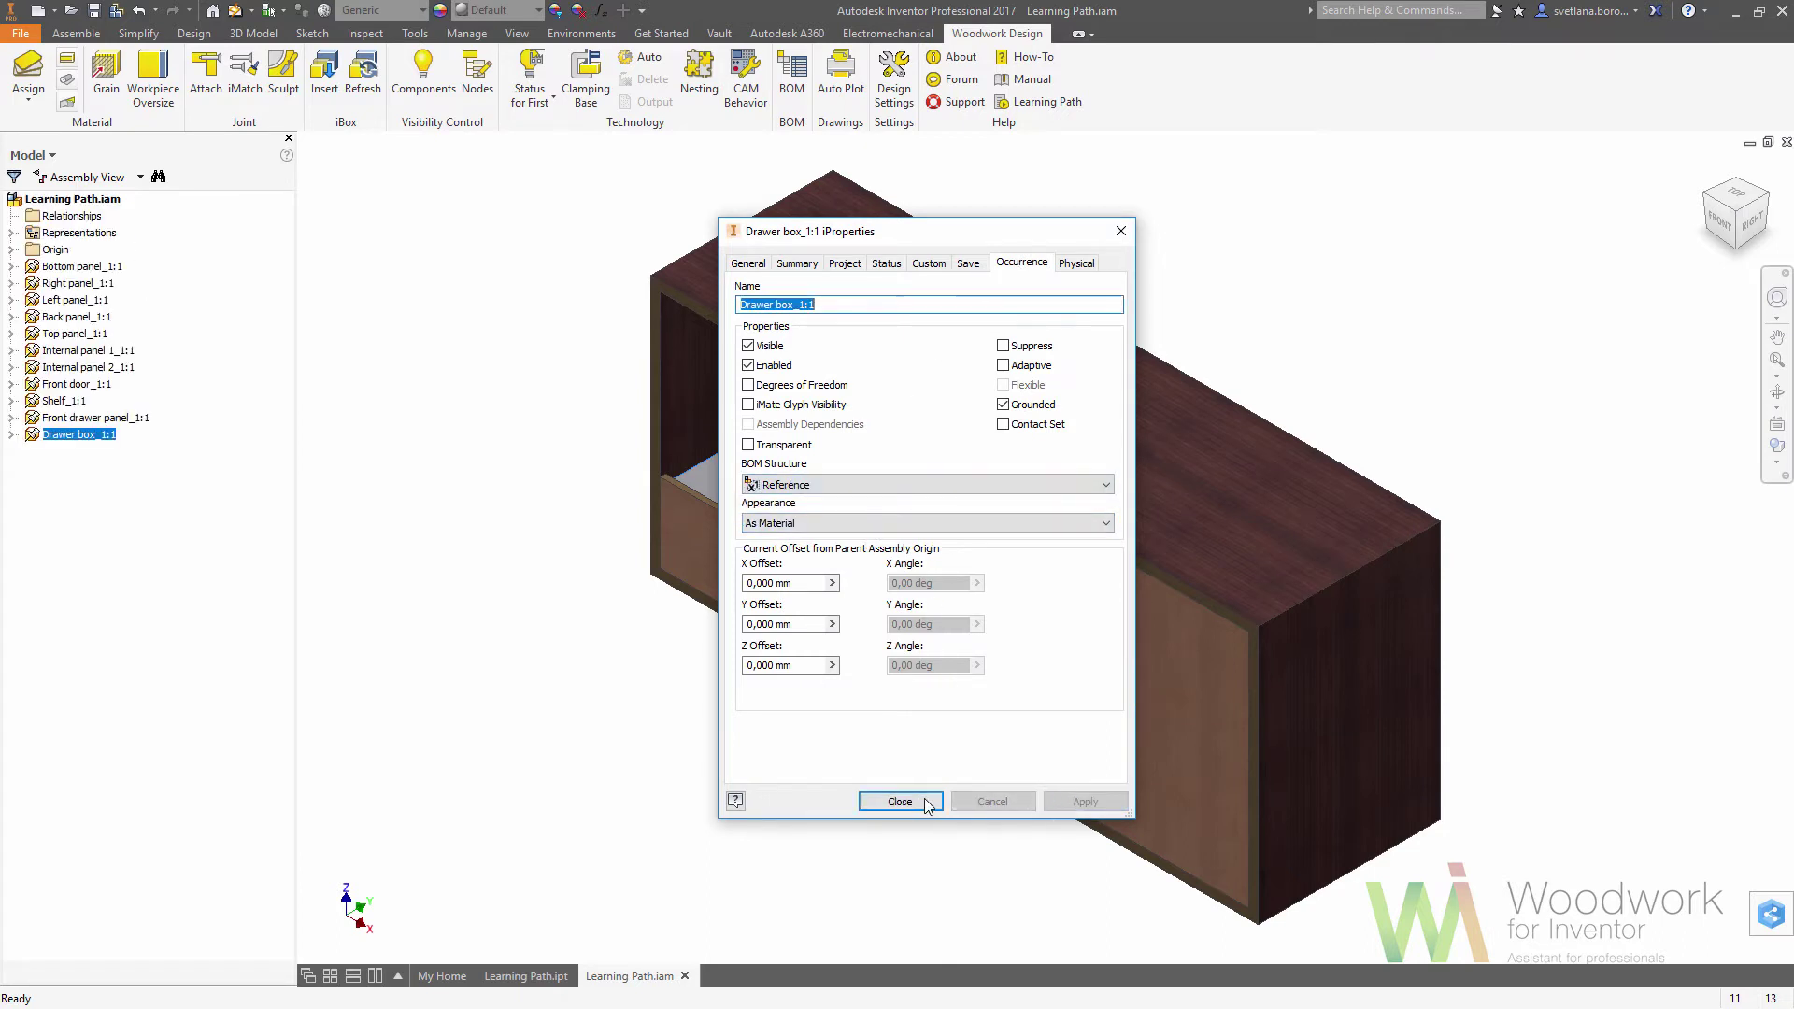
pyautogui.click(900, 801)
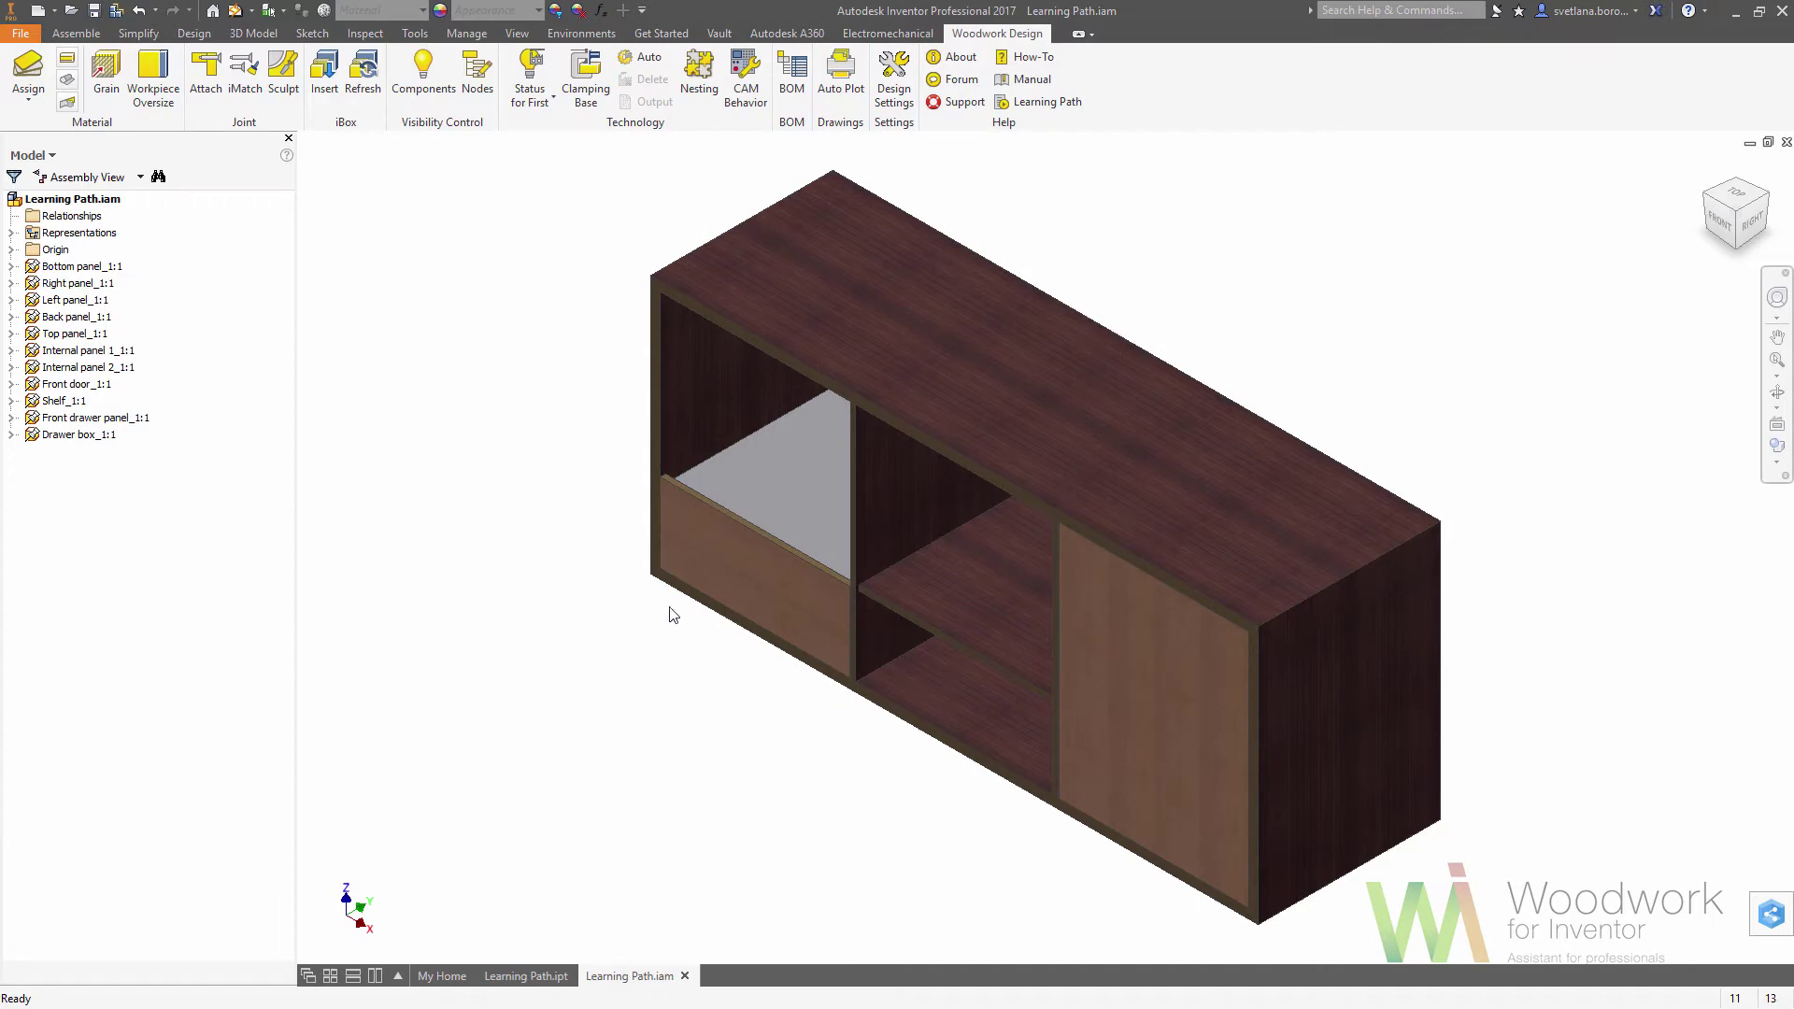
# Step: Choose PVC Facade 02 edge band and select the drawer front's edges
pyautogui.click(28, 73)
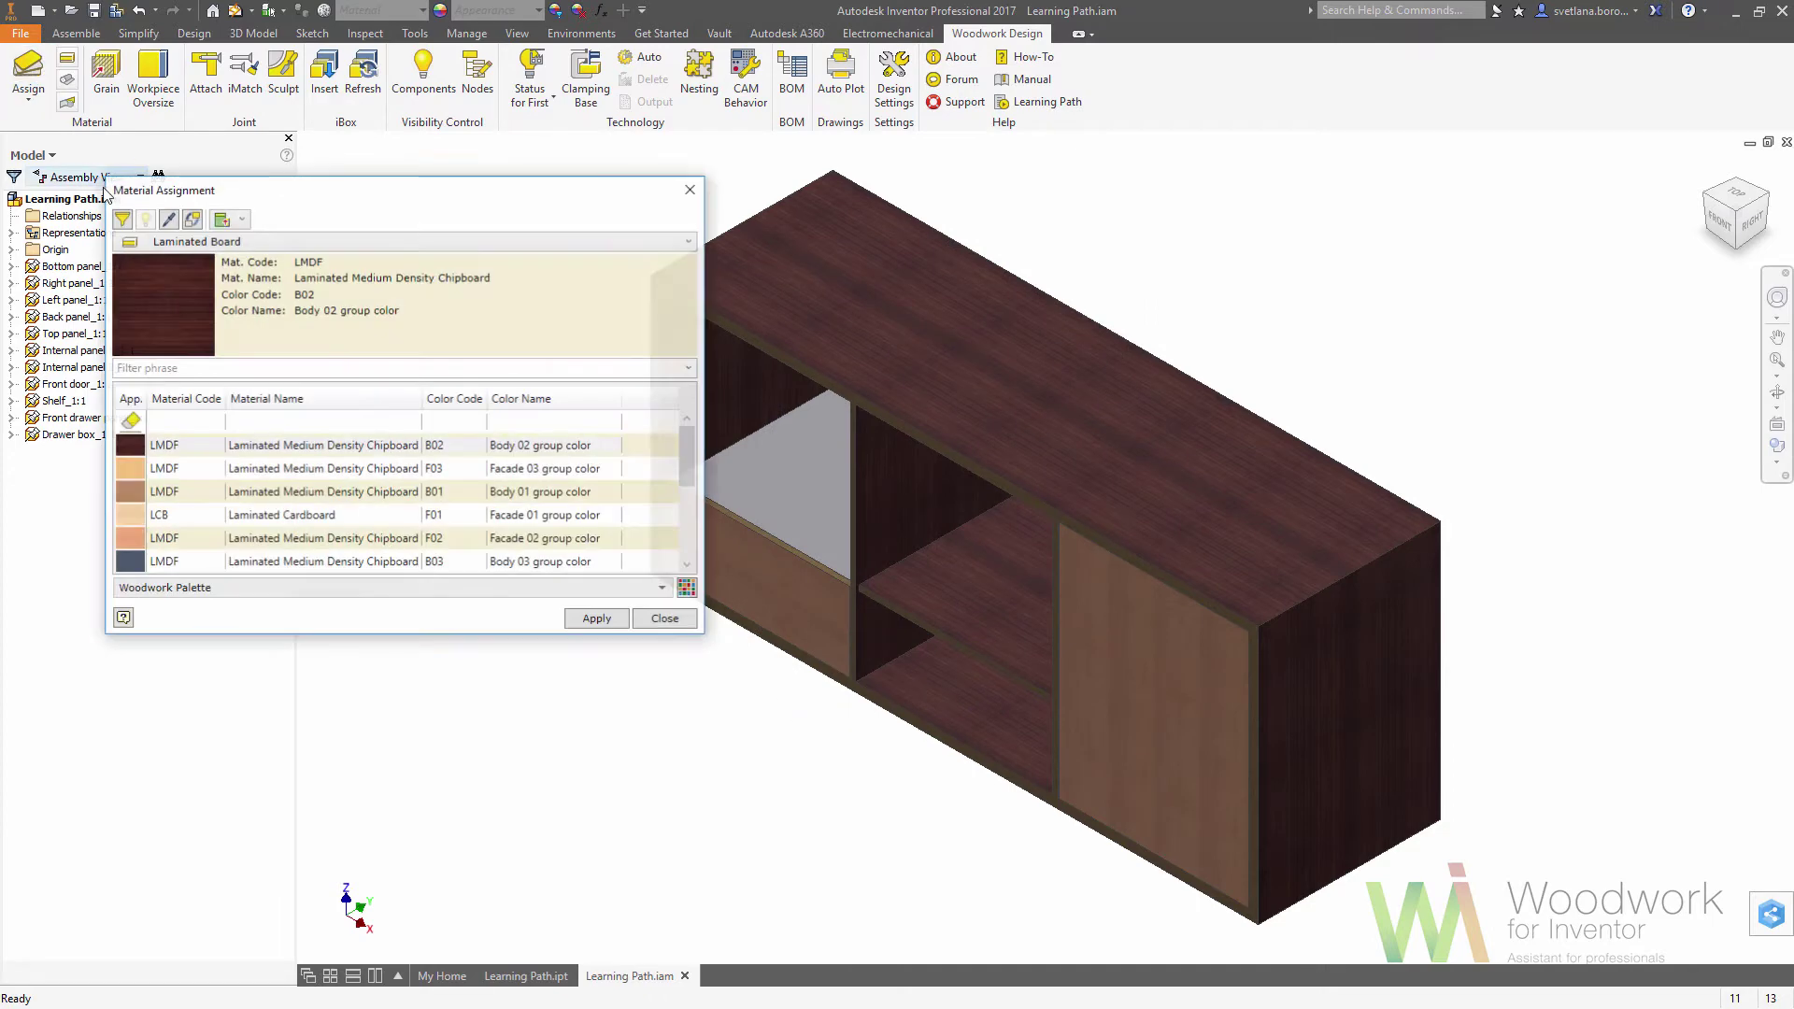
pyautogui.click(286, 246)
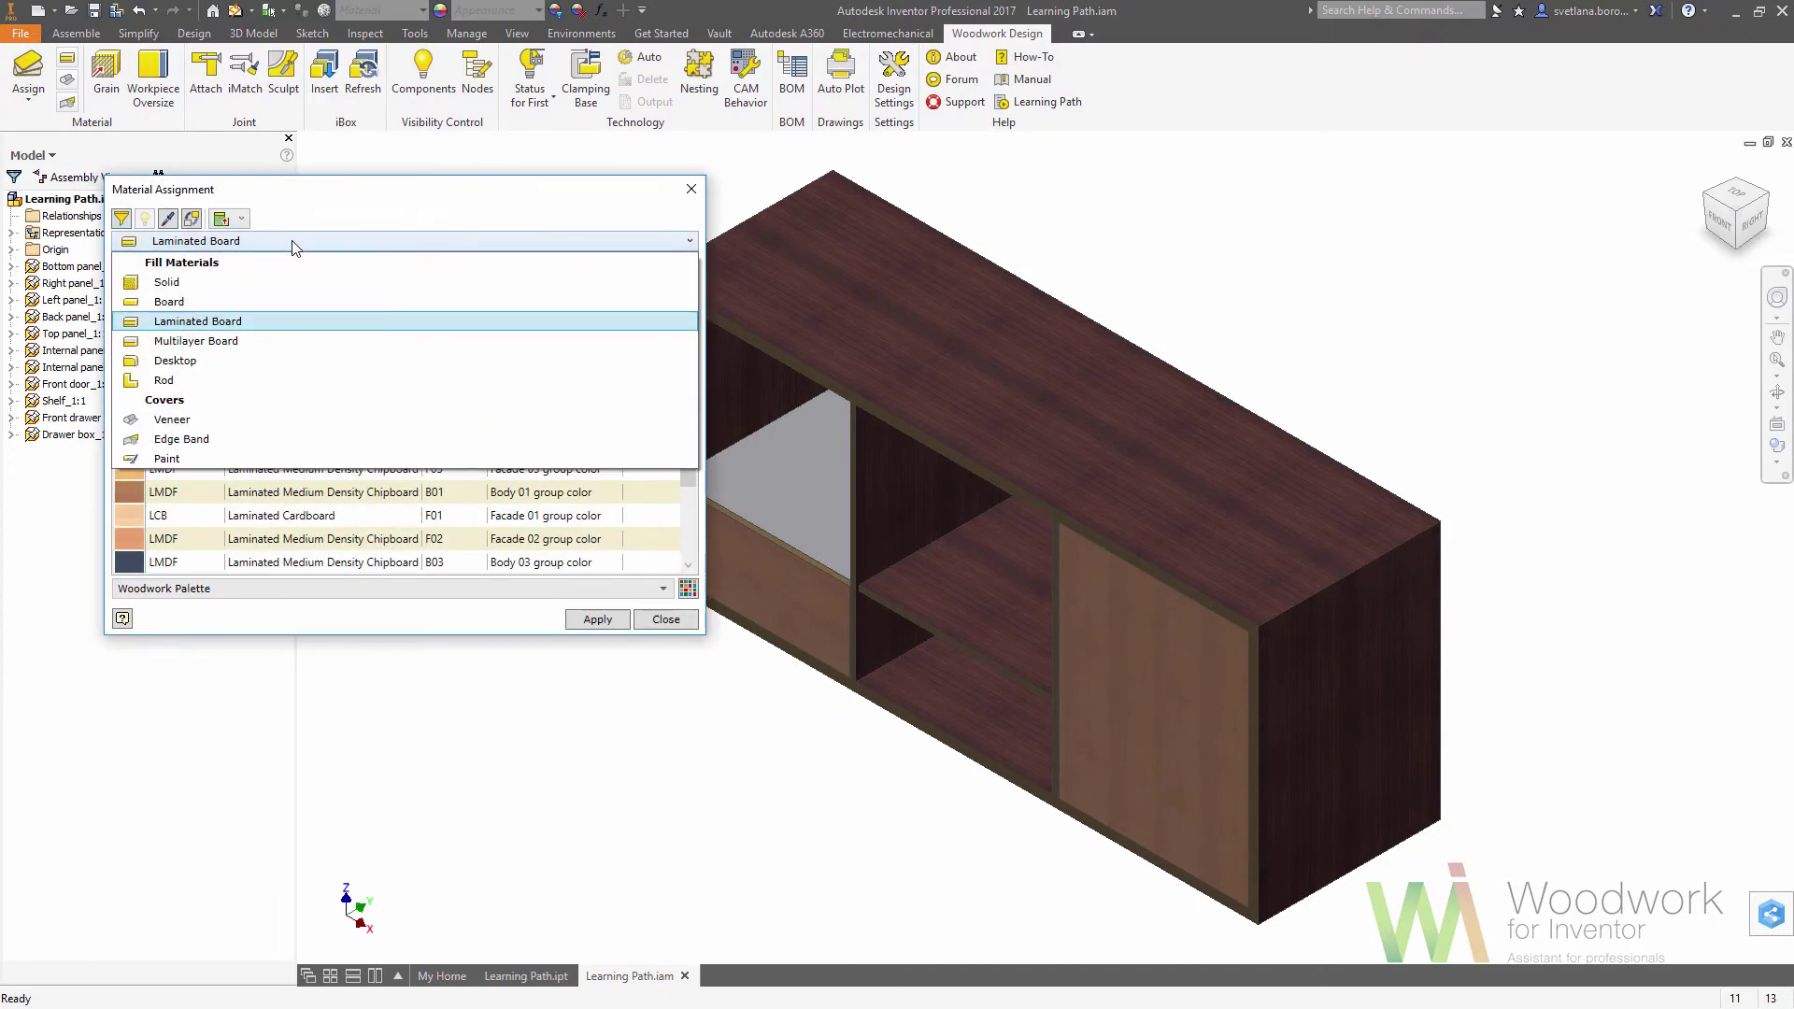
pyautogui.click(208, 446)
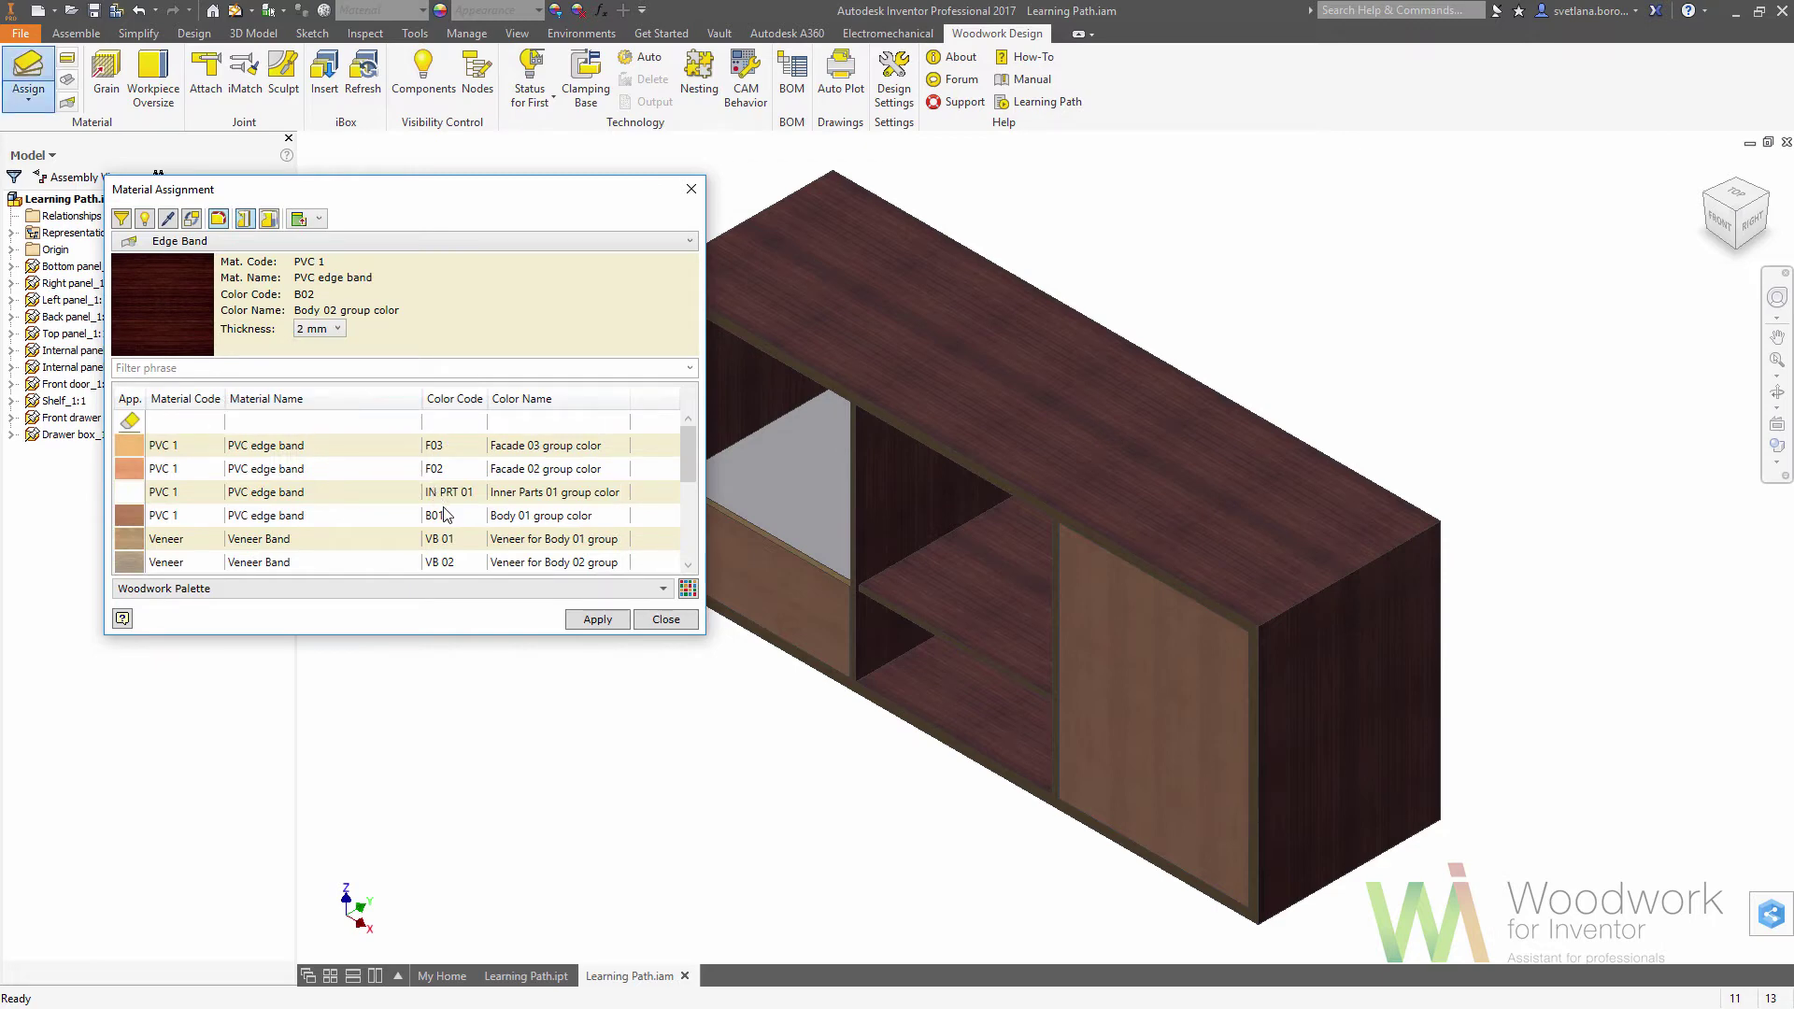
pyautogui.click(454, 473)
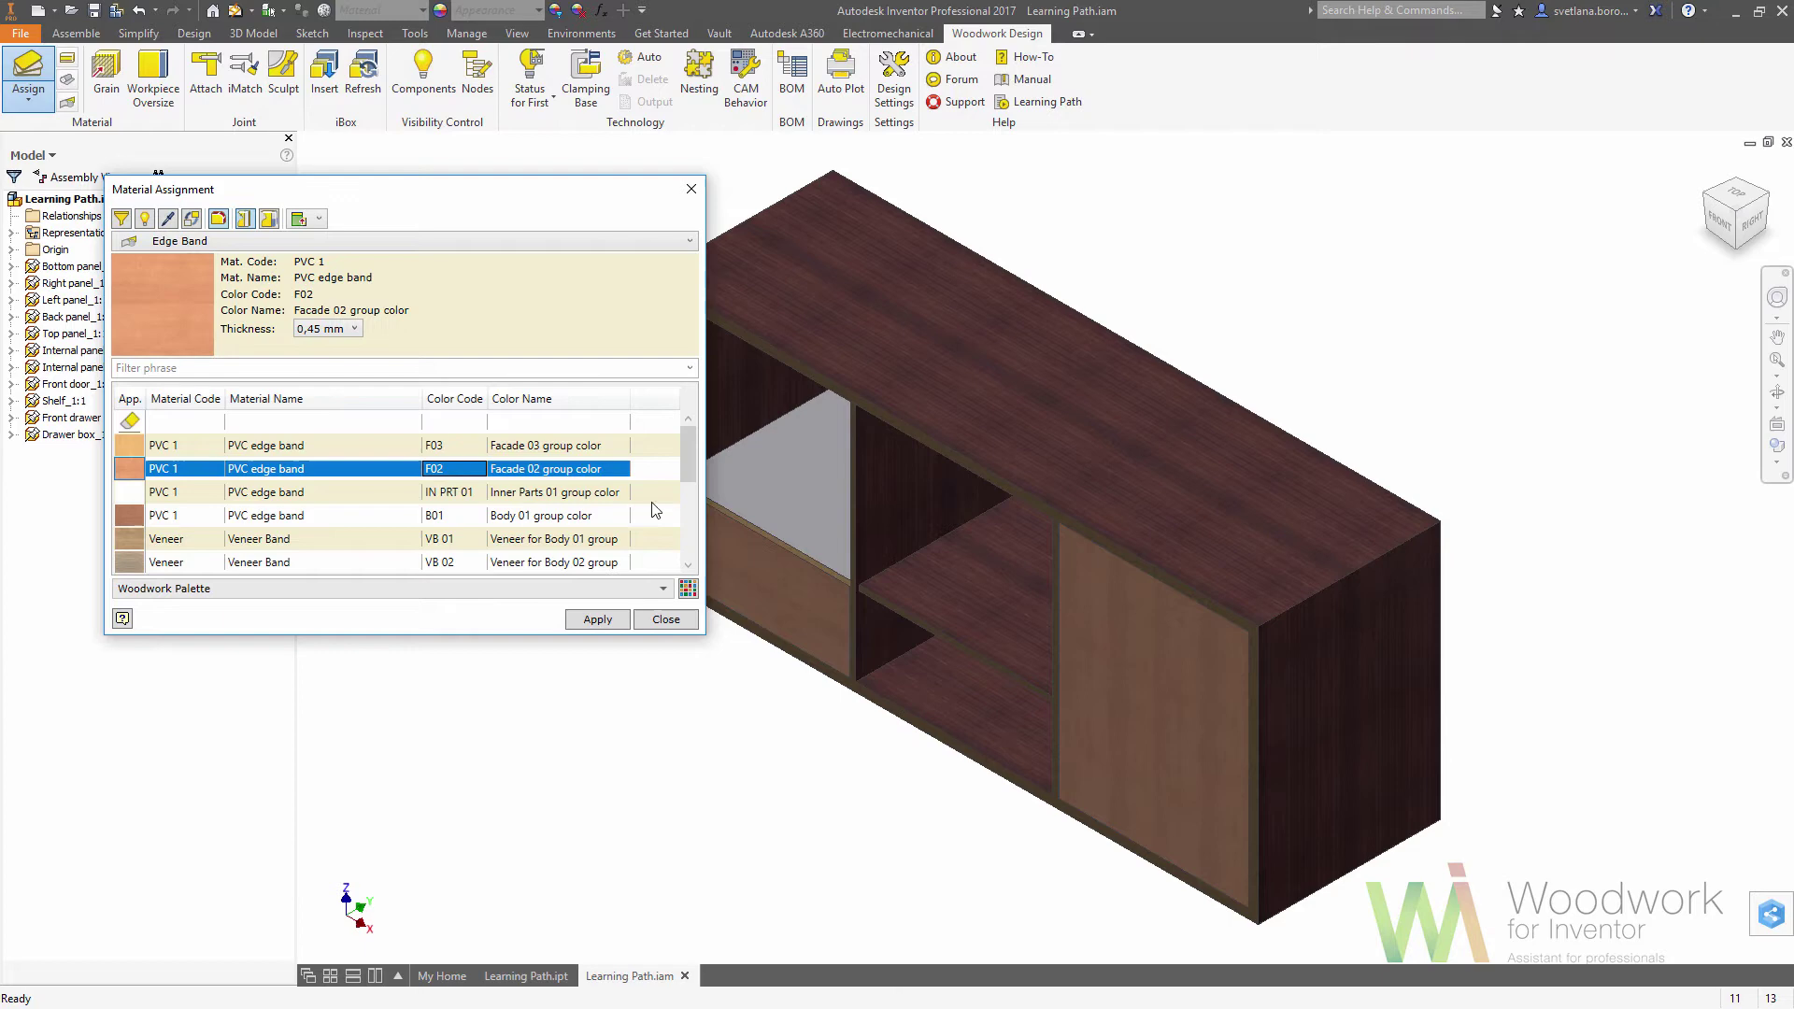
pyautogui.click(786, 548)
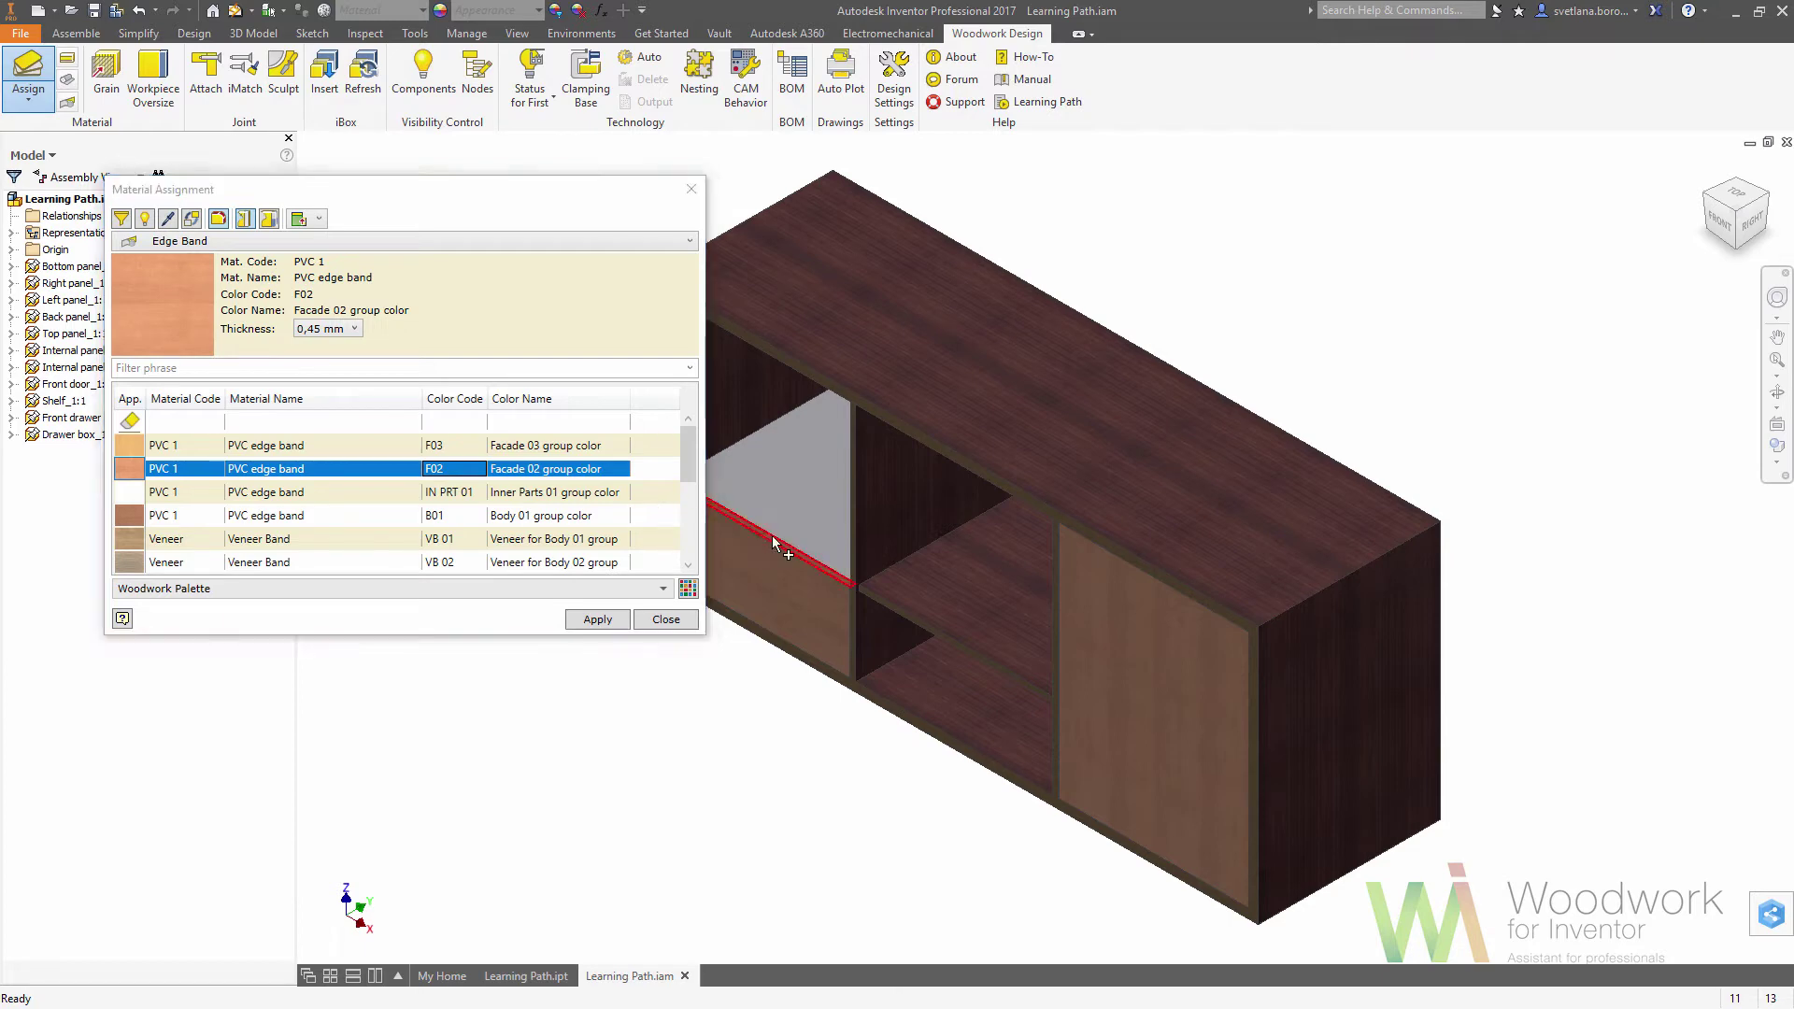
pyautogui.click(856, 607)
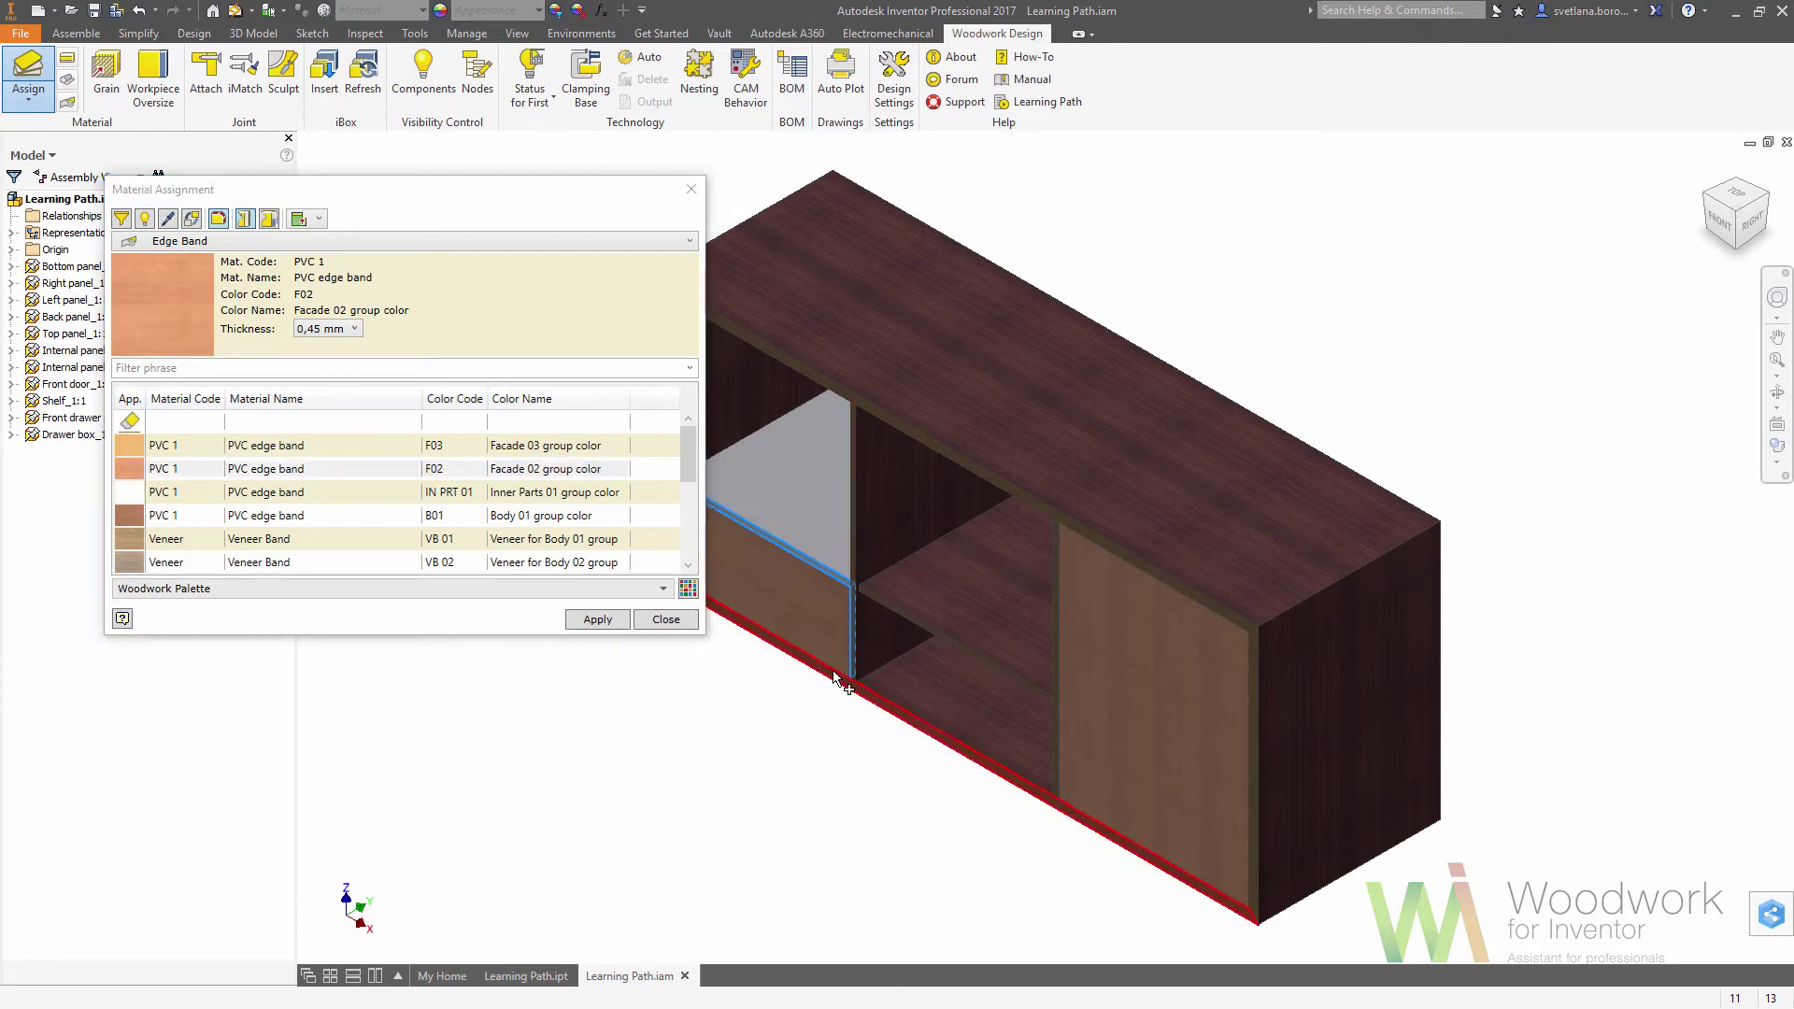
pyautogui.moveTo(842, 674); pyautogui.dragTo(839, 578, button='middle')
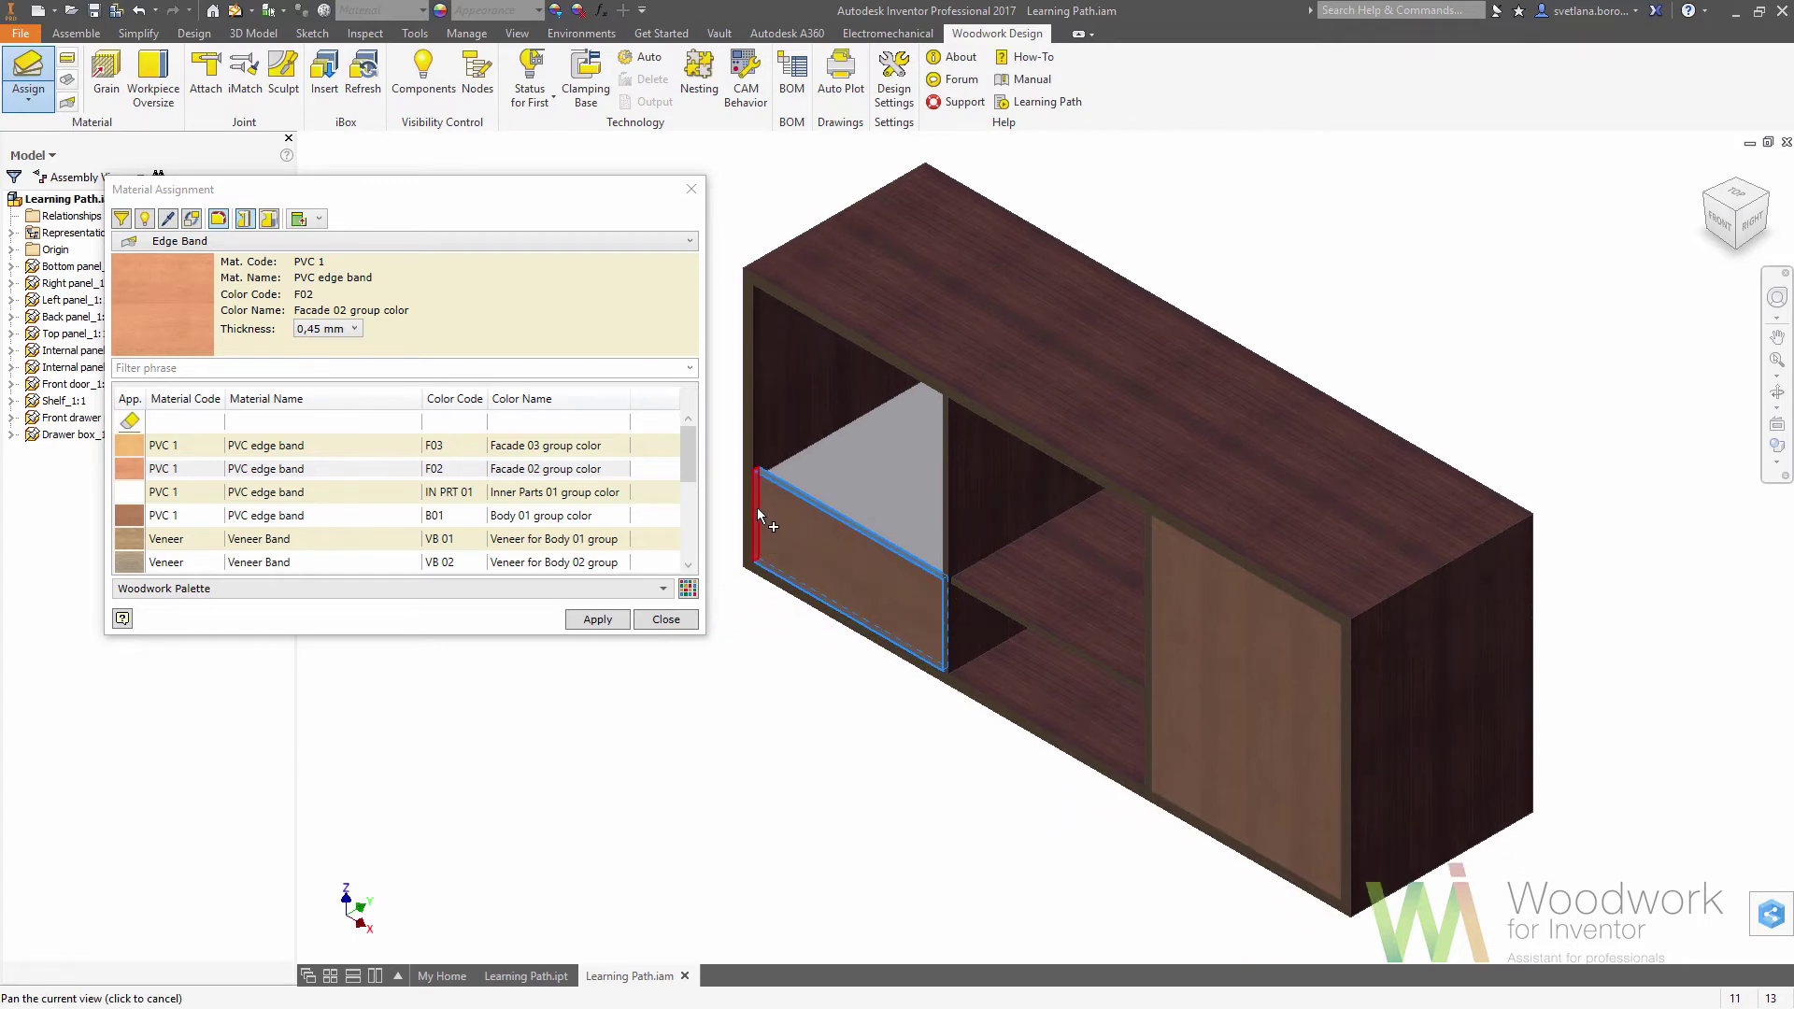
# Step: Add the door's four edges and apply a 2 mm band to drawer front and door
pyautogui.click(1159, 605)
pyautogui.click(1178, 533)
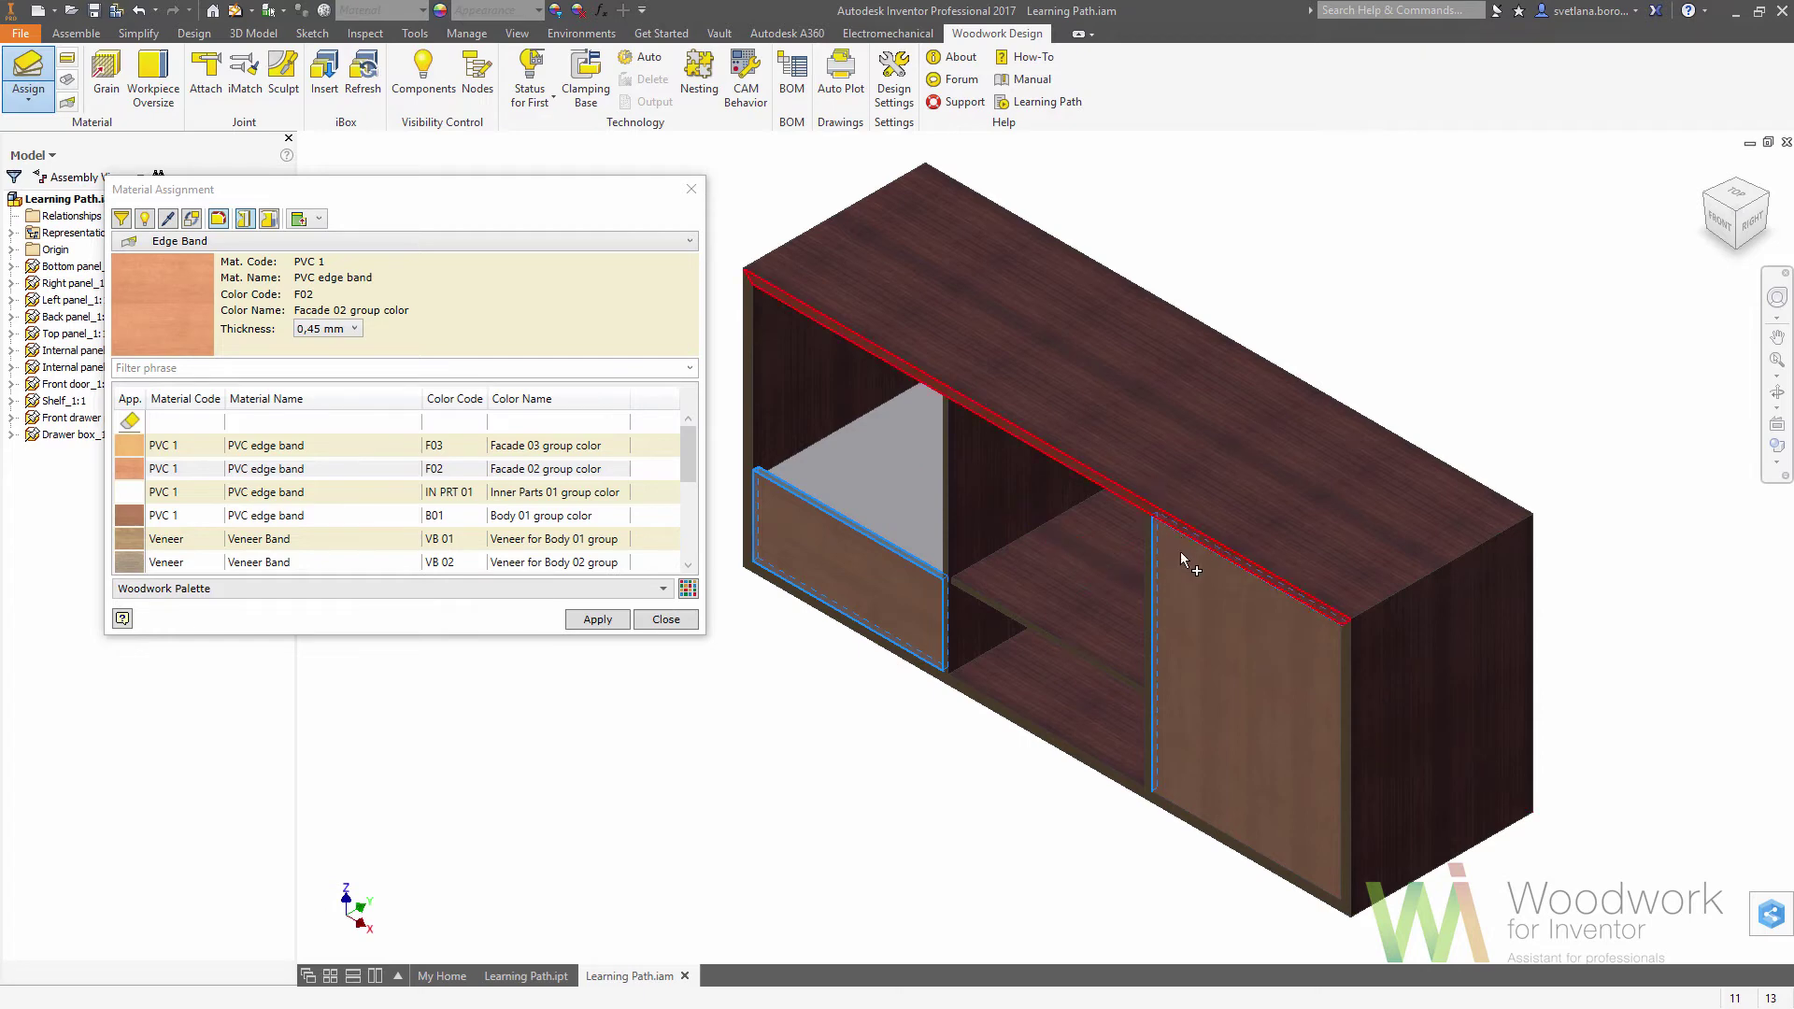
pyautogui.click(1339, 640)
pyautogui.click(1198, 817)
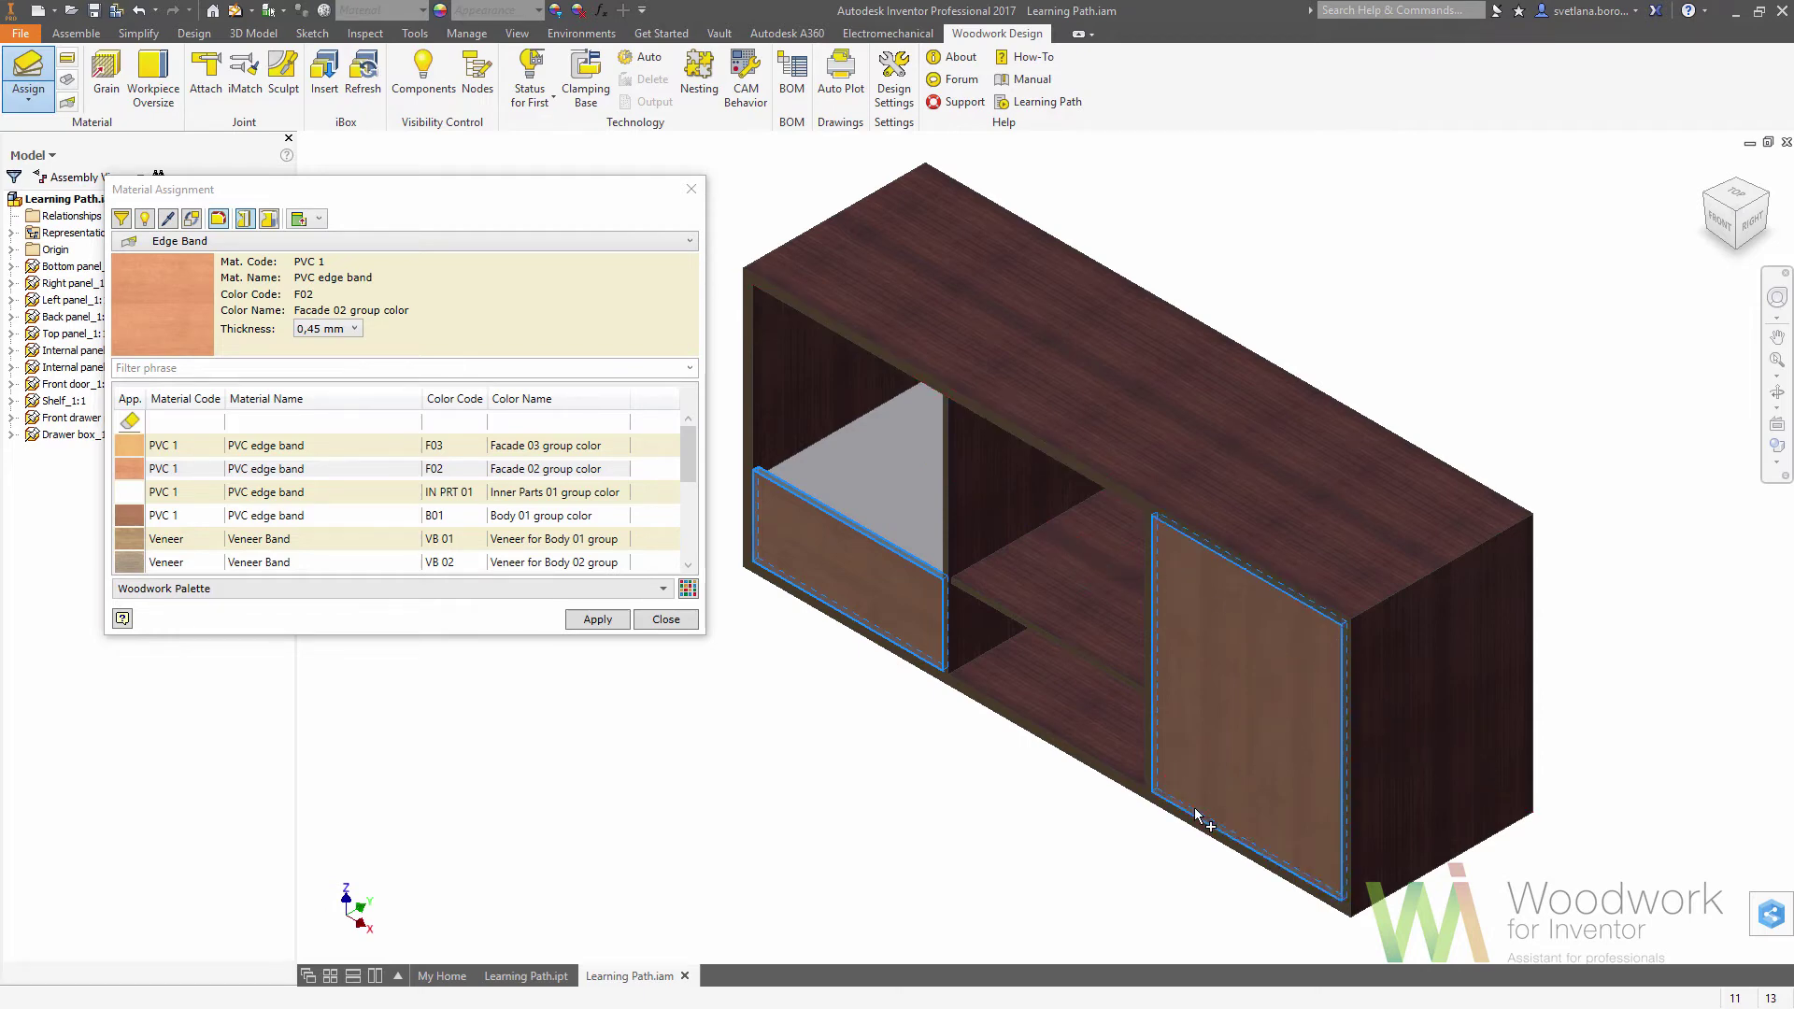
pyautogui.click(355, 329)
pyautogui.click(334, 381)
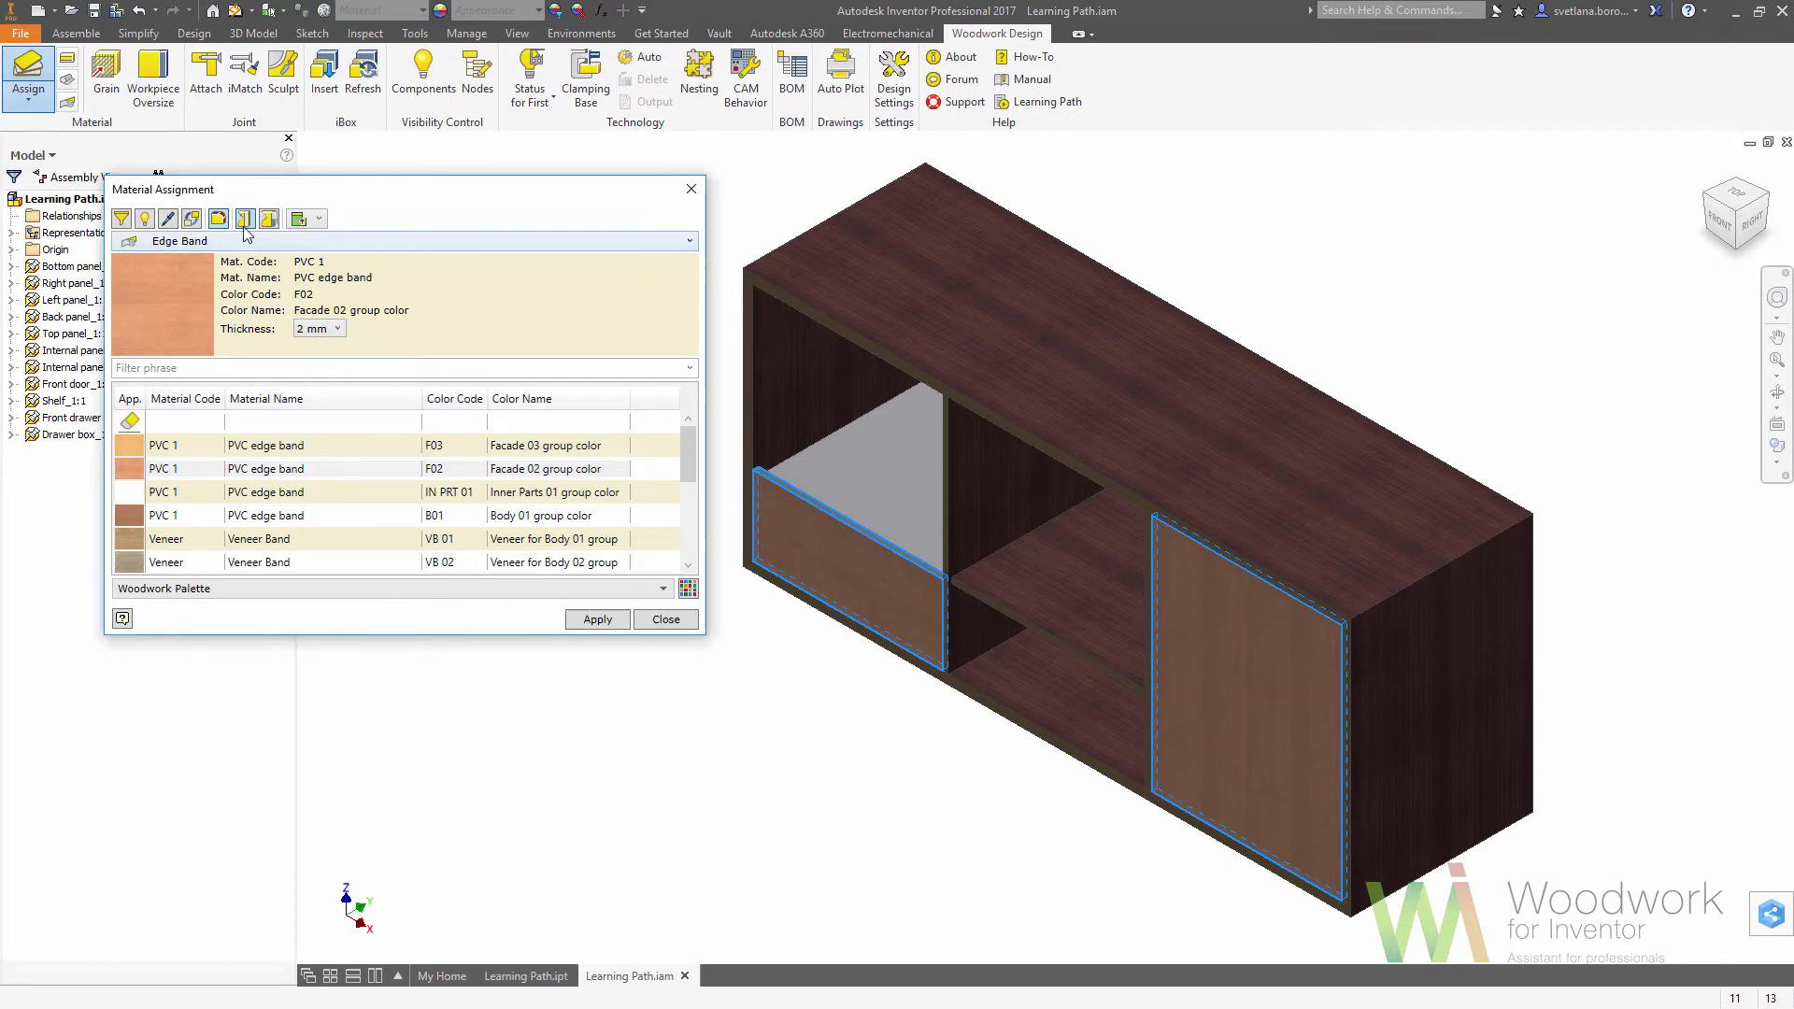
pyautogui.click(597, 619)
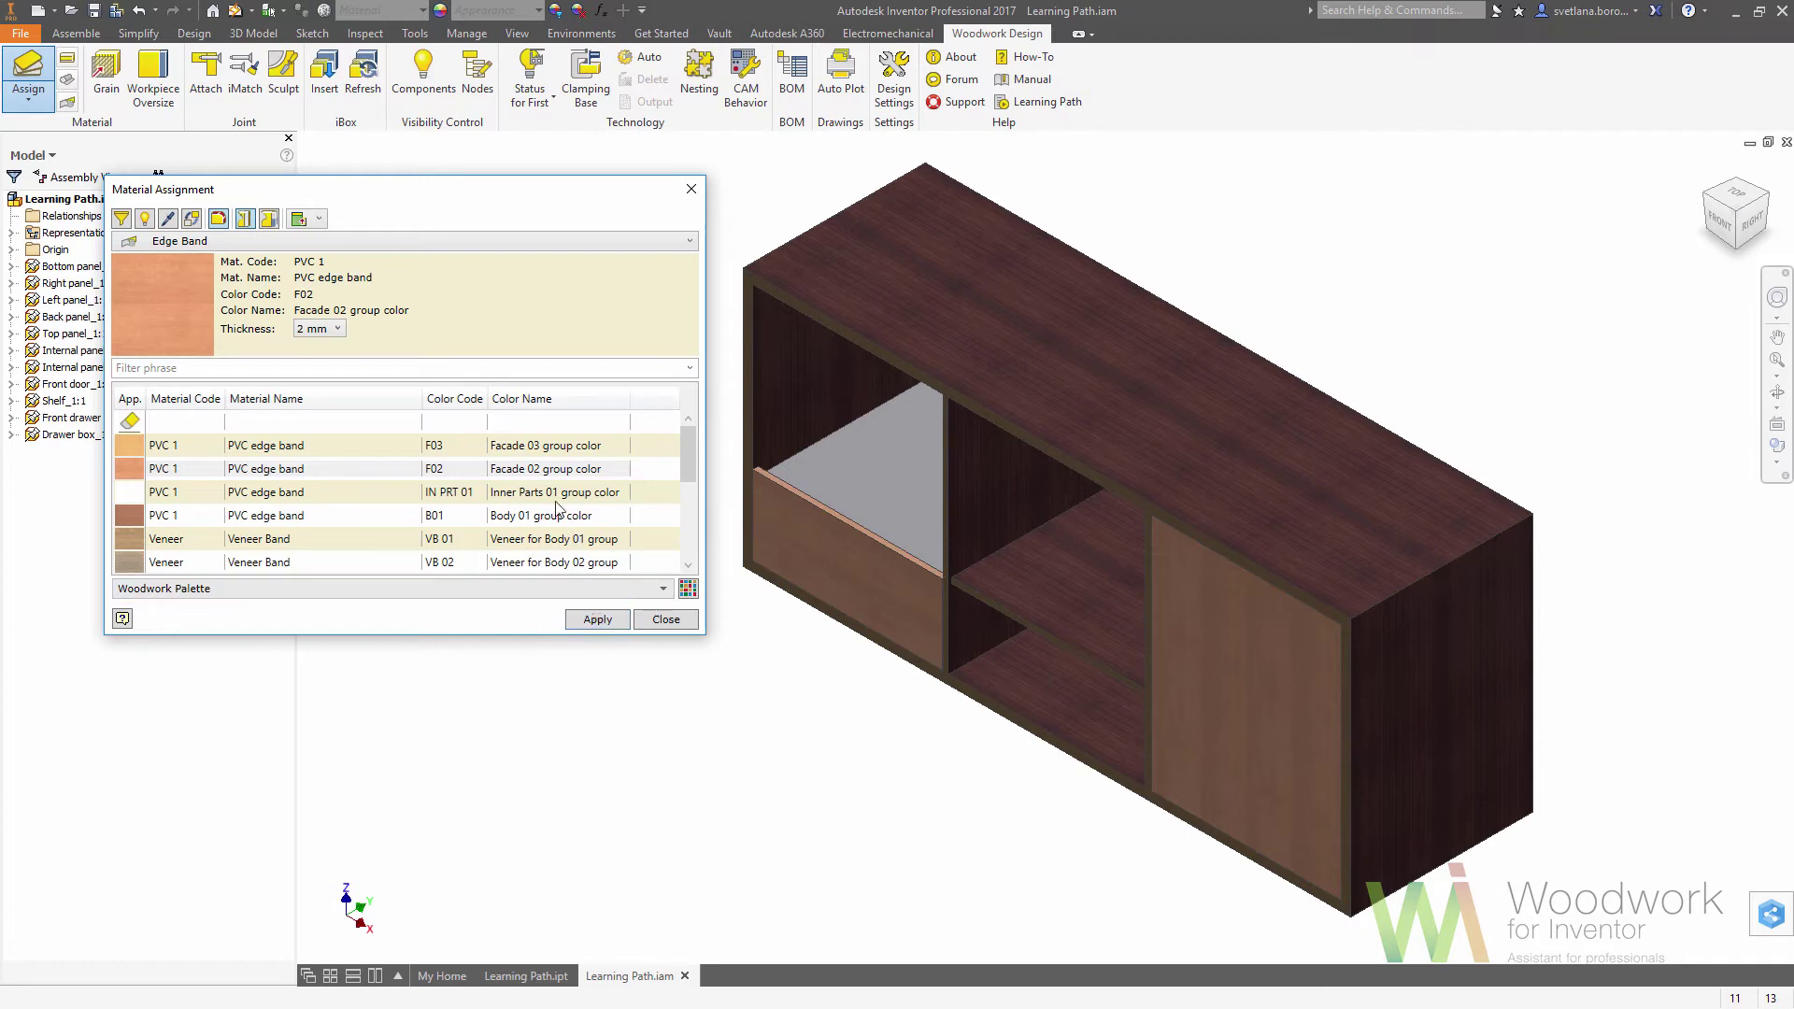
pyautogui.scroll(-3, 336, 474)
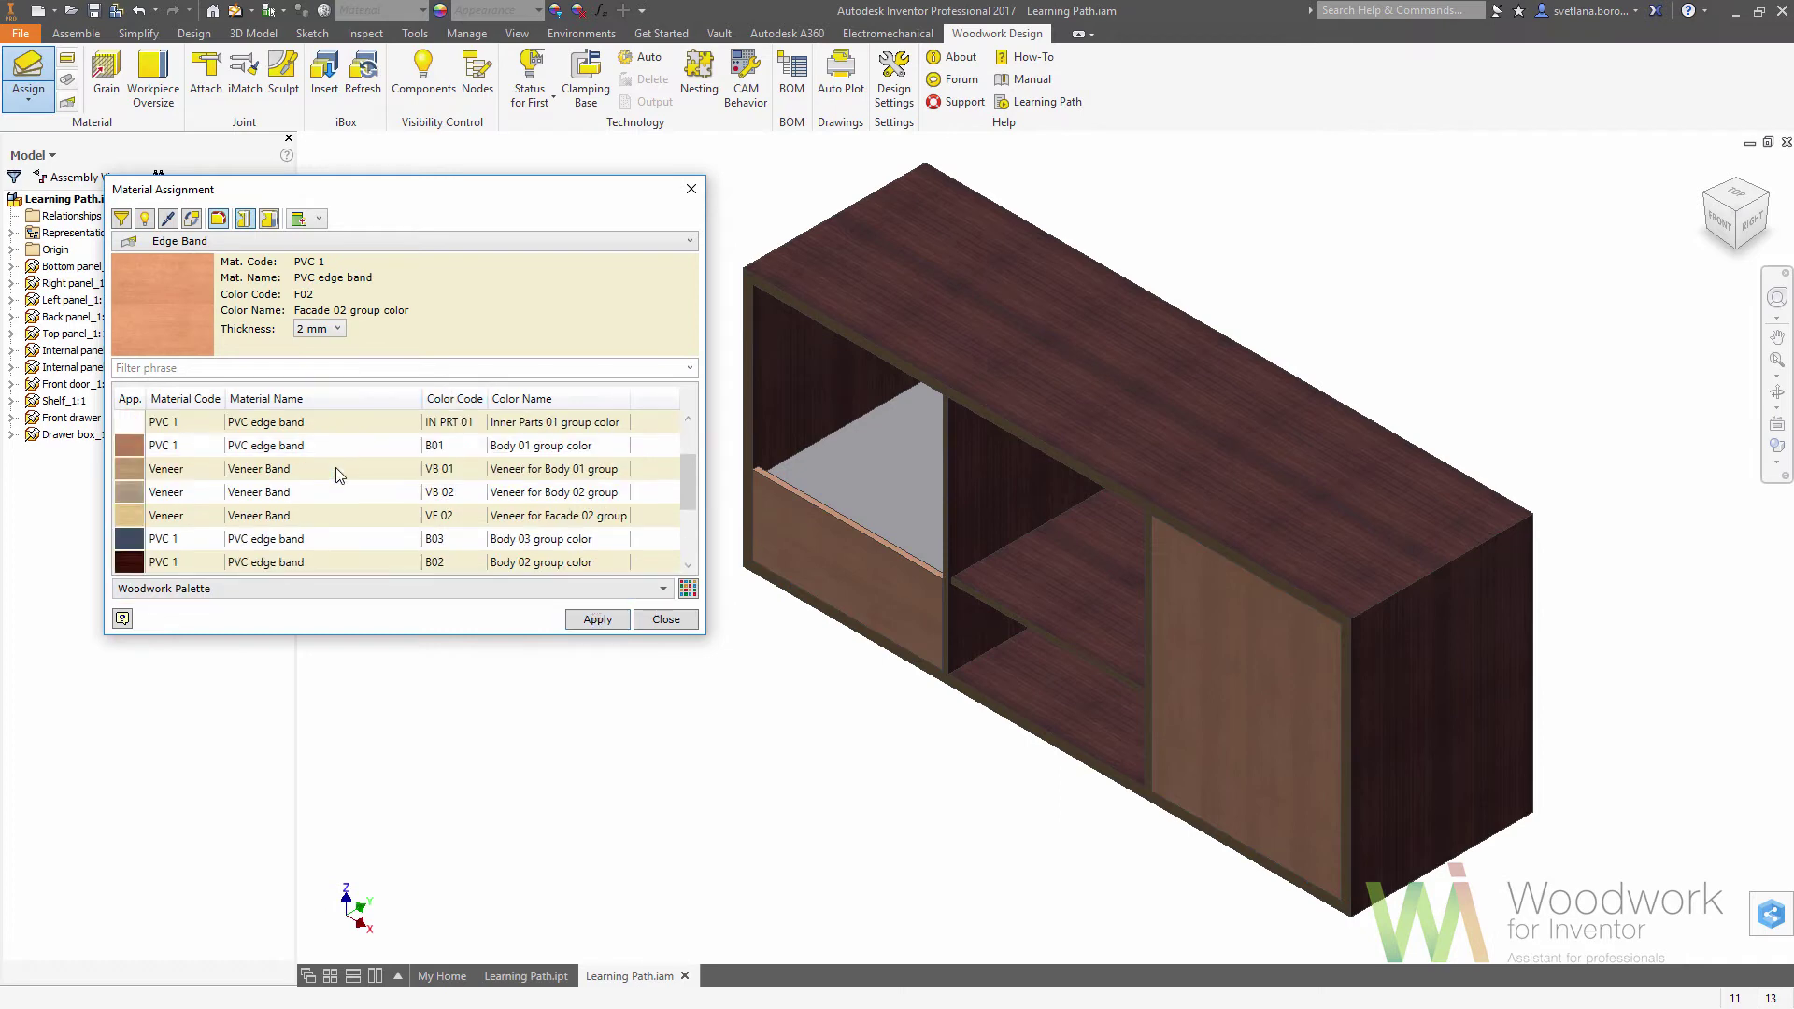
pyautogui.scroll(-3, 337, 475)
# Step: Choose PVC Body 02 edge band and select the cabinet's four outer front edges
pyautogui.click(311, 494)
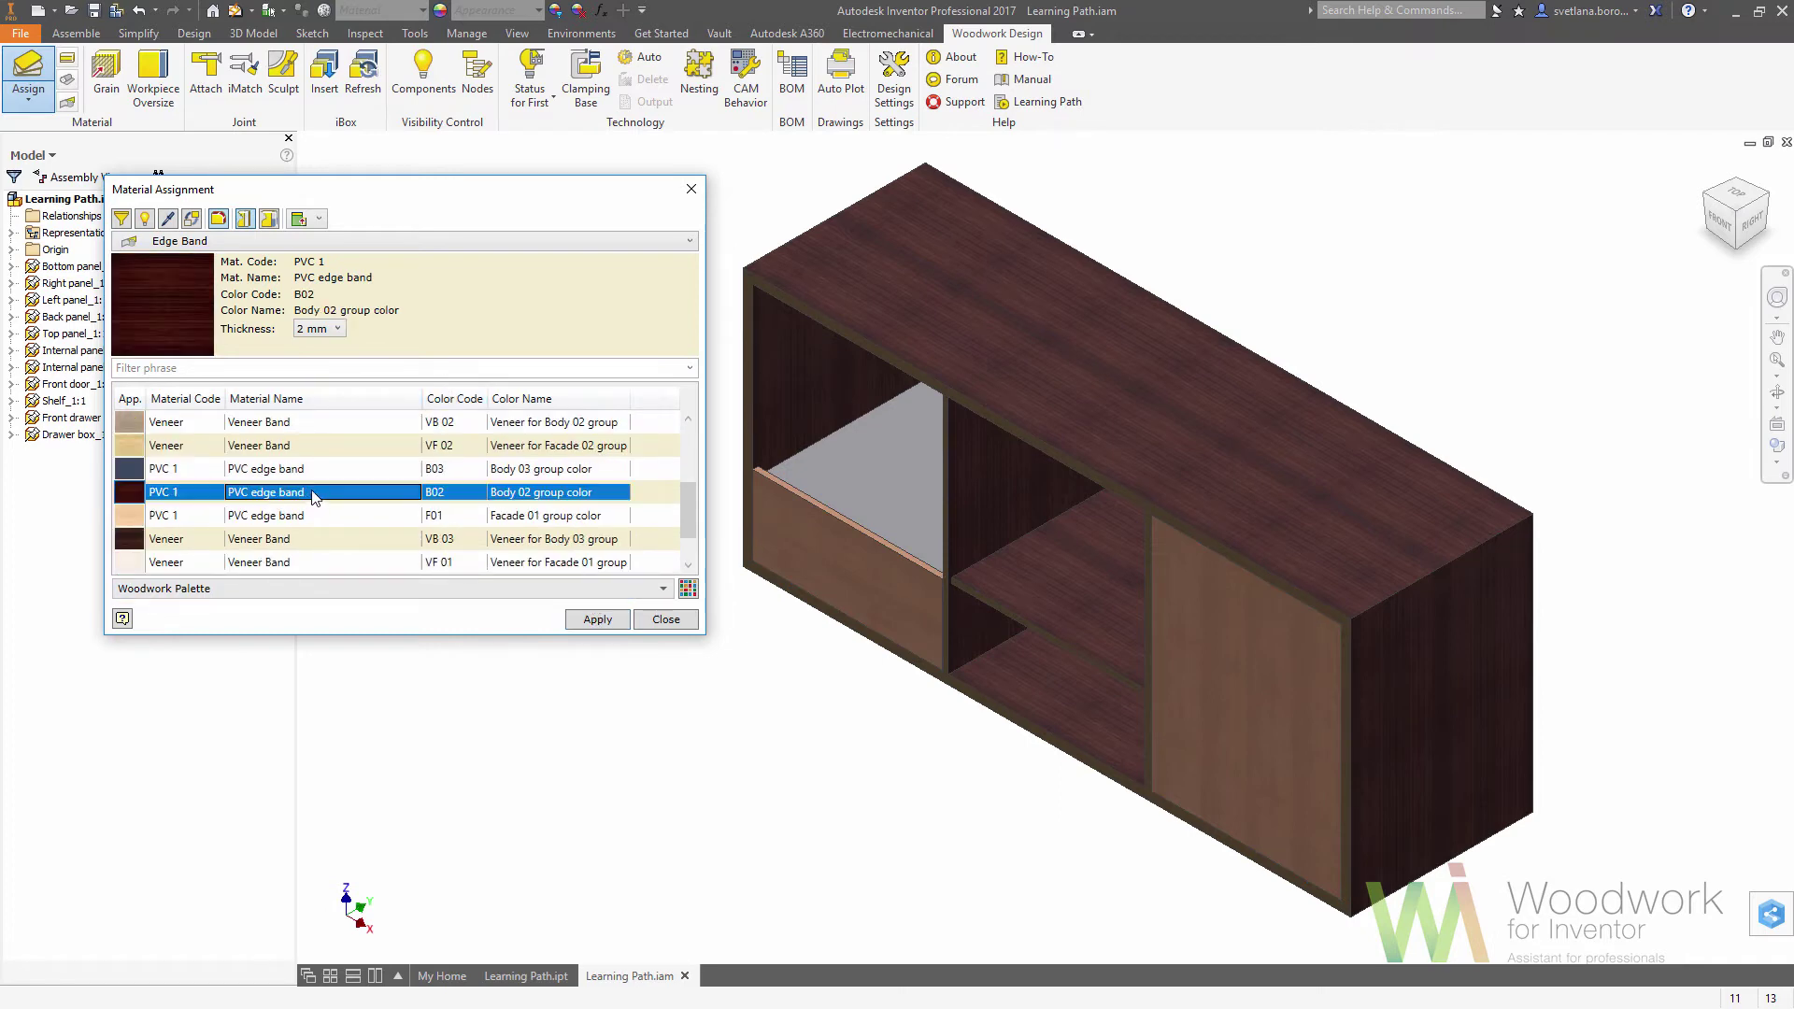
pyautogui.click(745, 416)
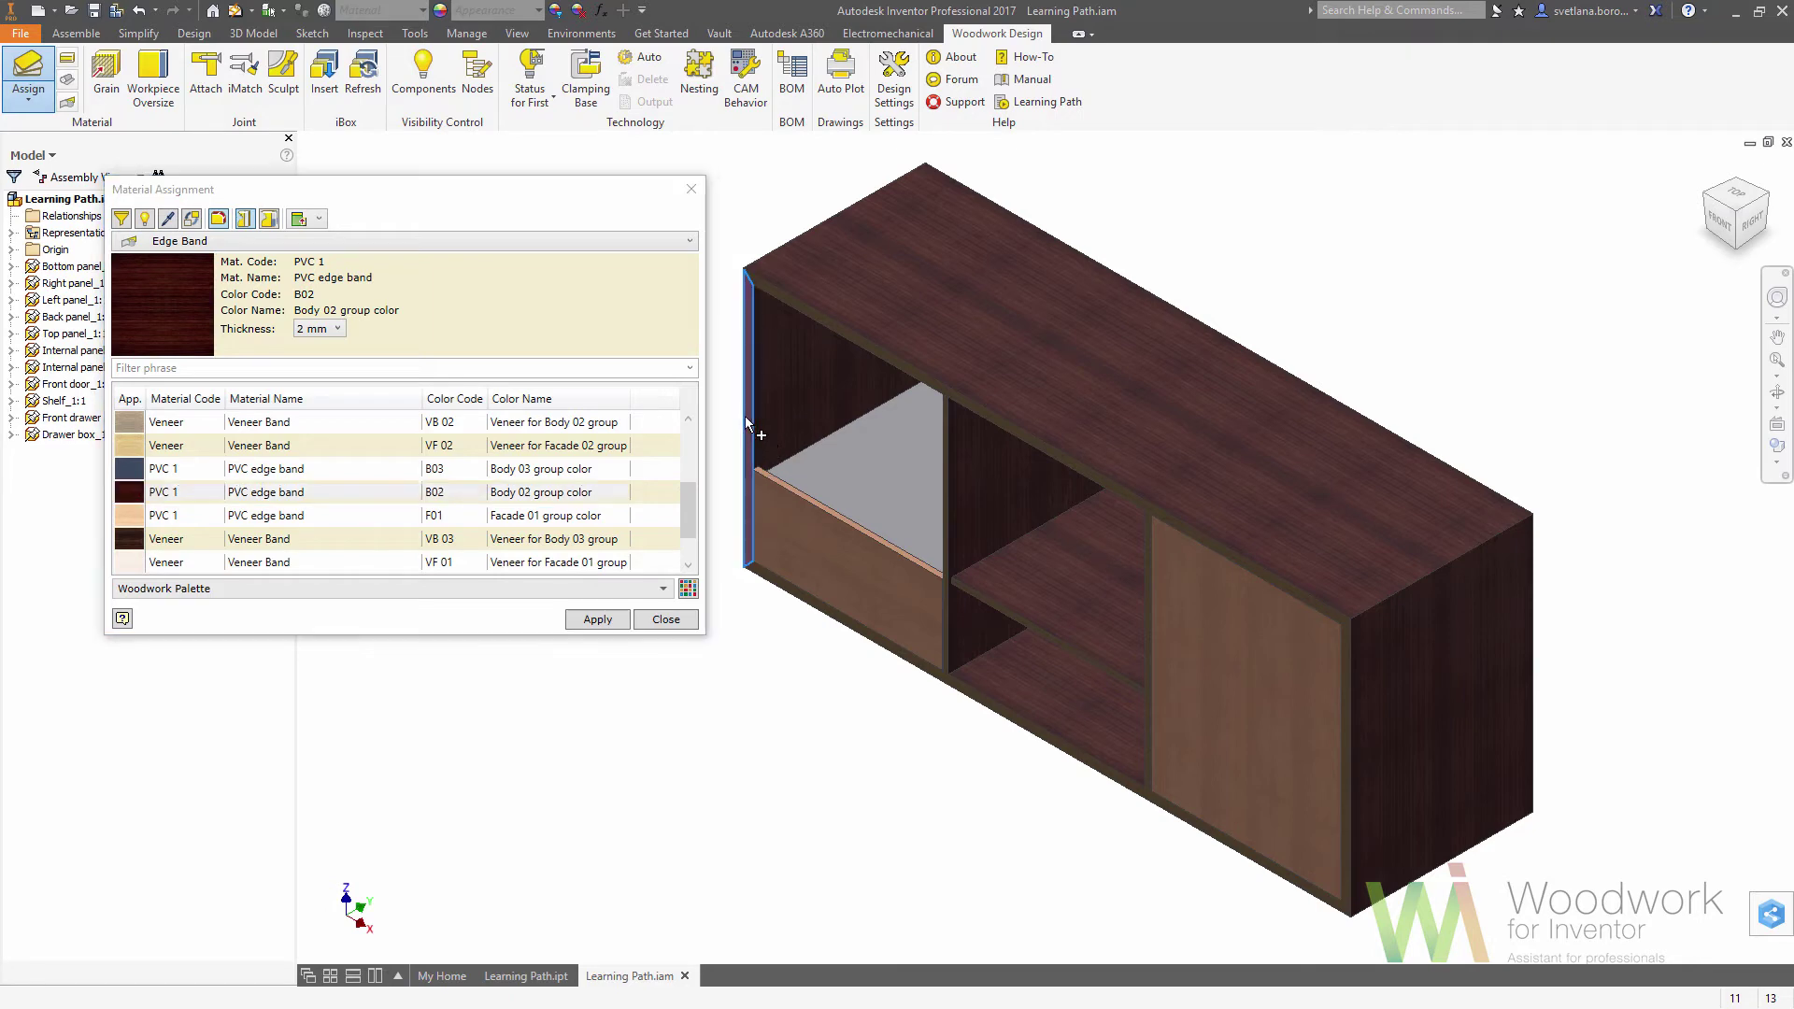
pyautogui.click(798, 300)
pyautogui.click(1349, 644)
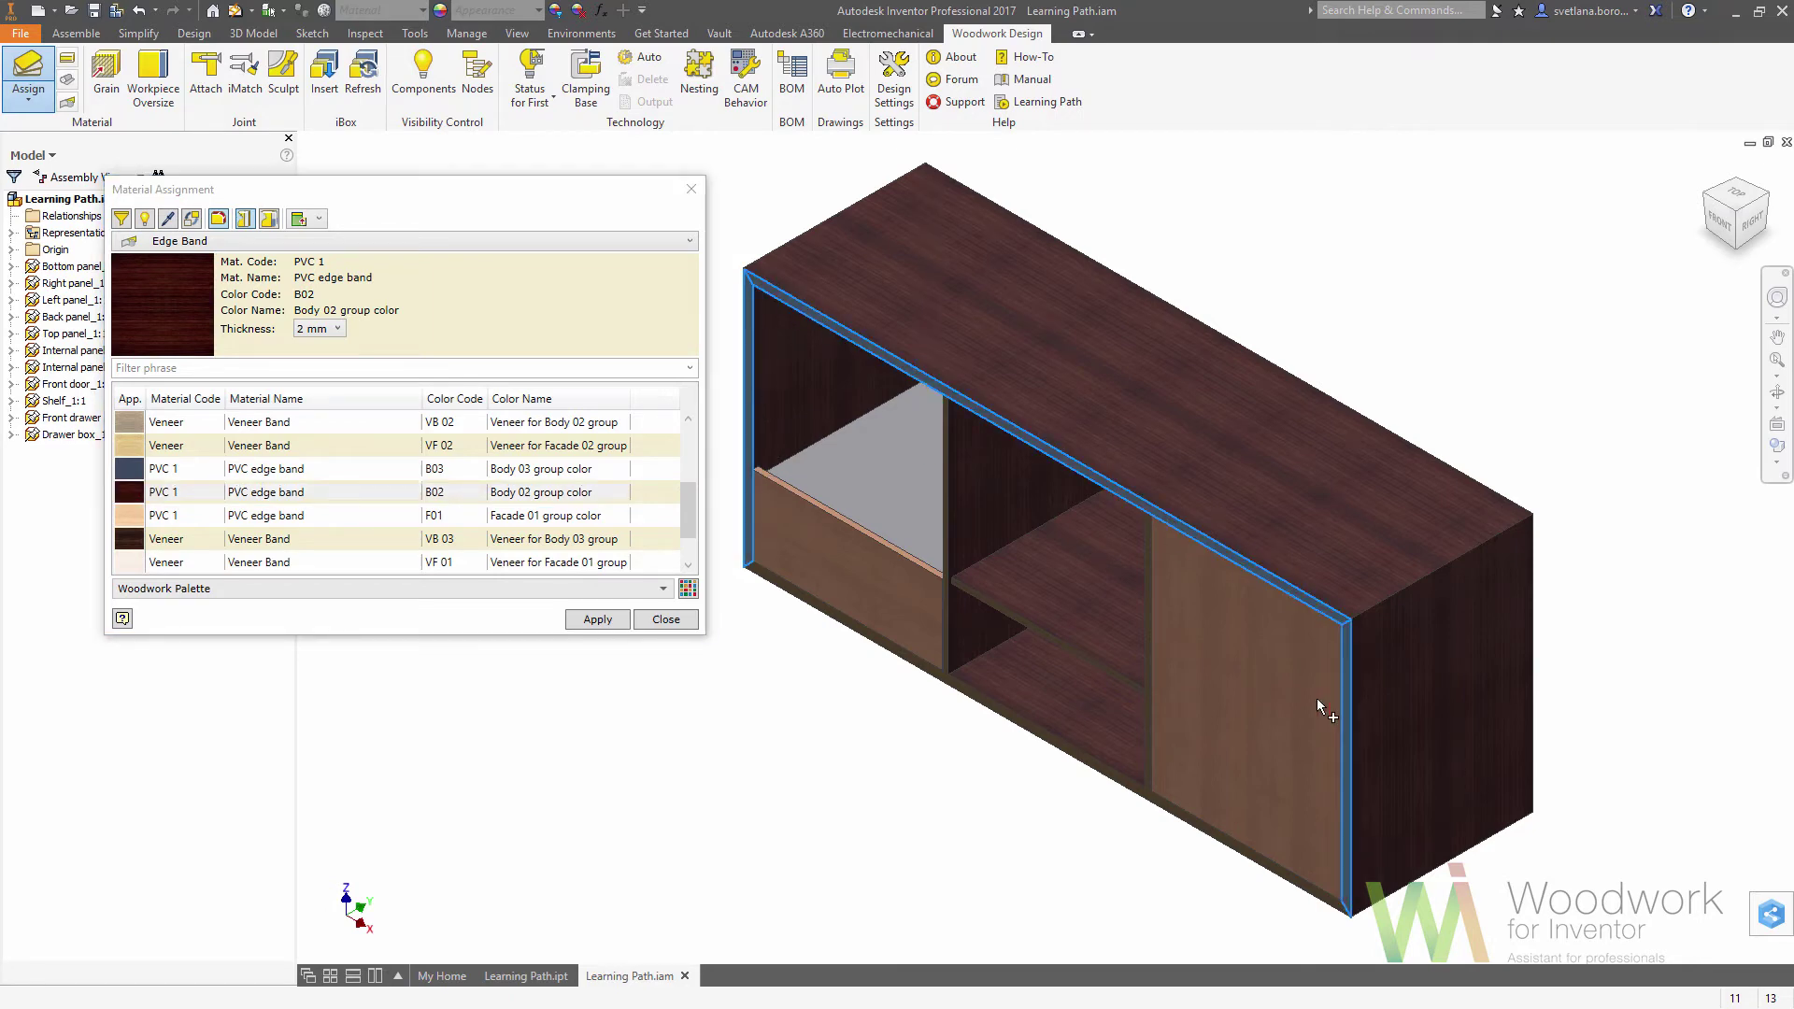
pyautogui.click(1135, 806)
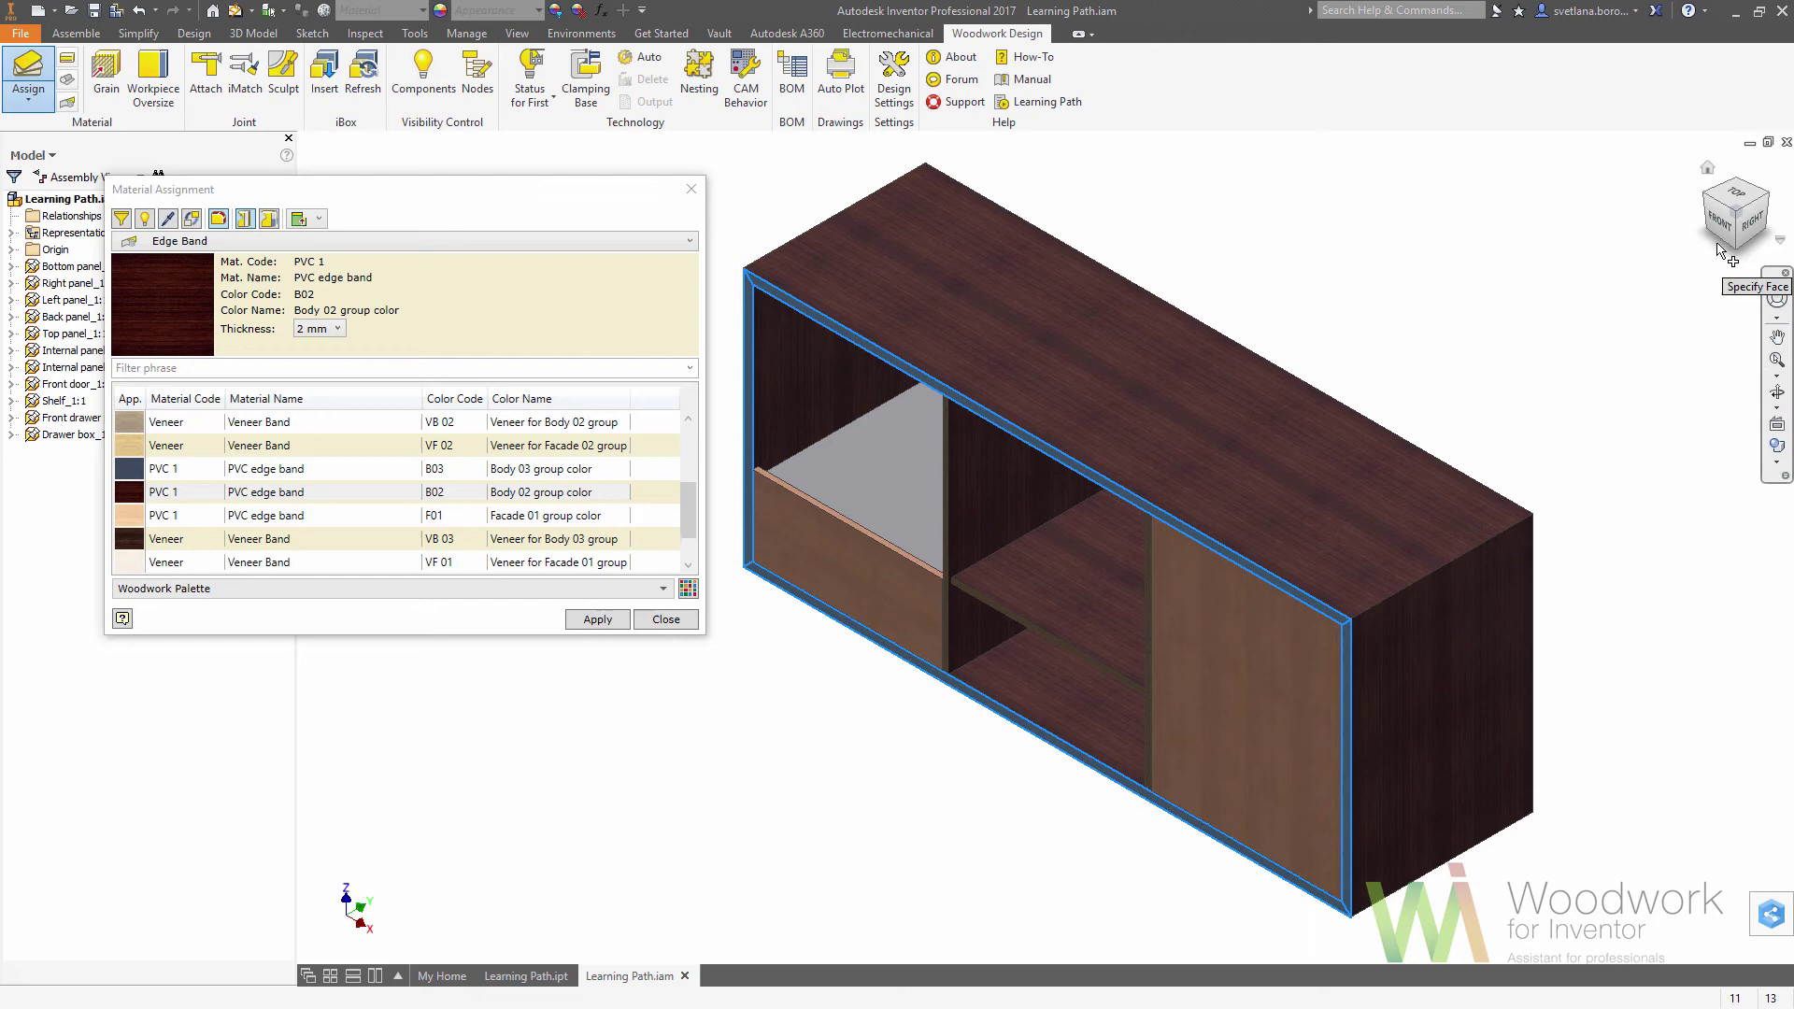
pyautogui.click(1765, 211)
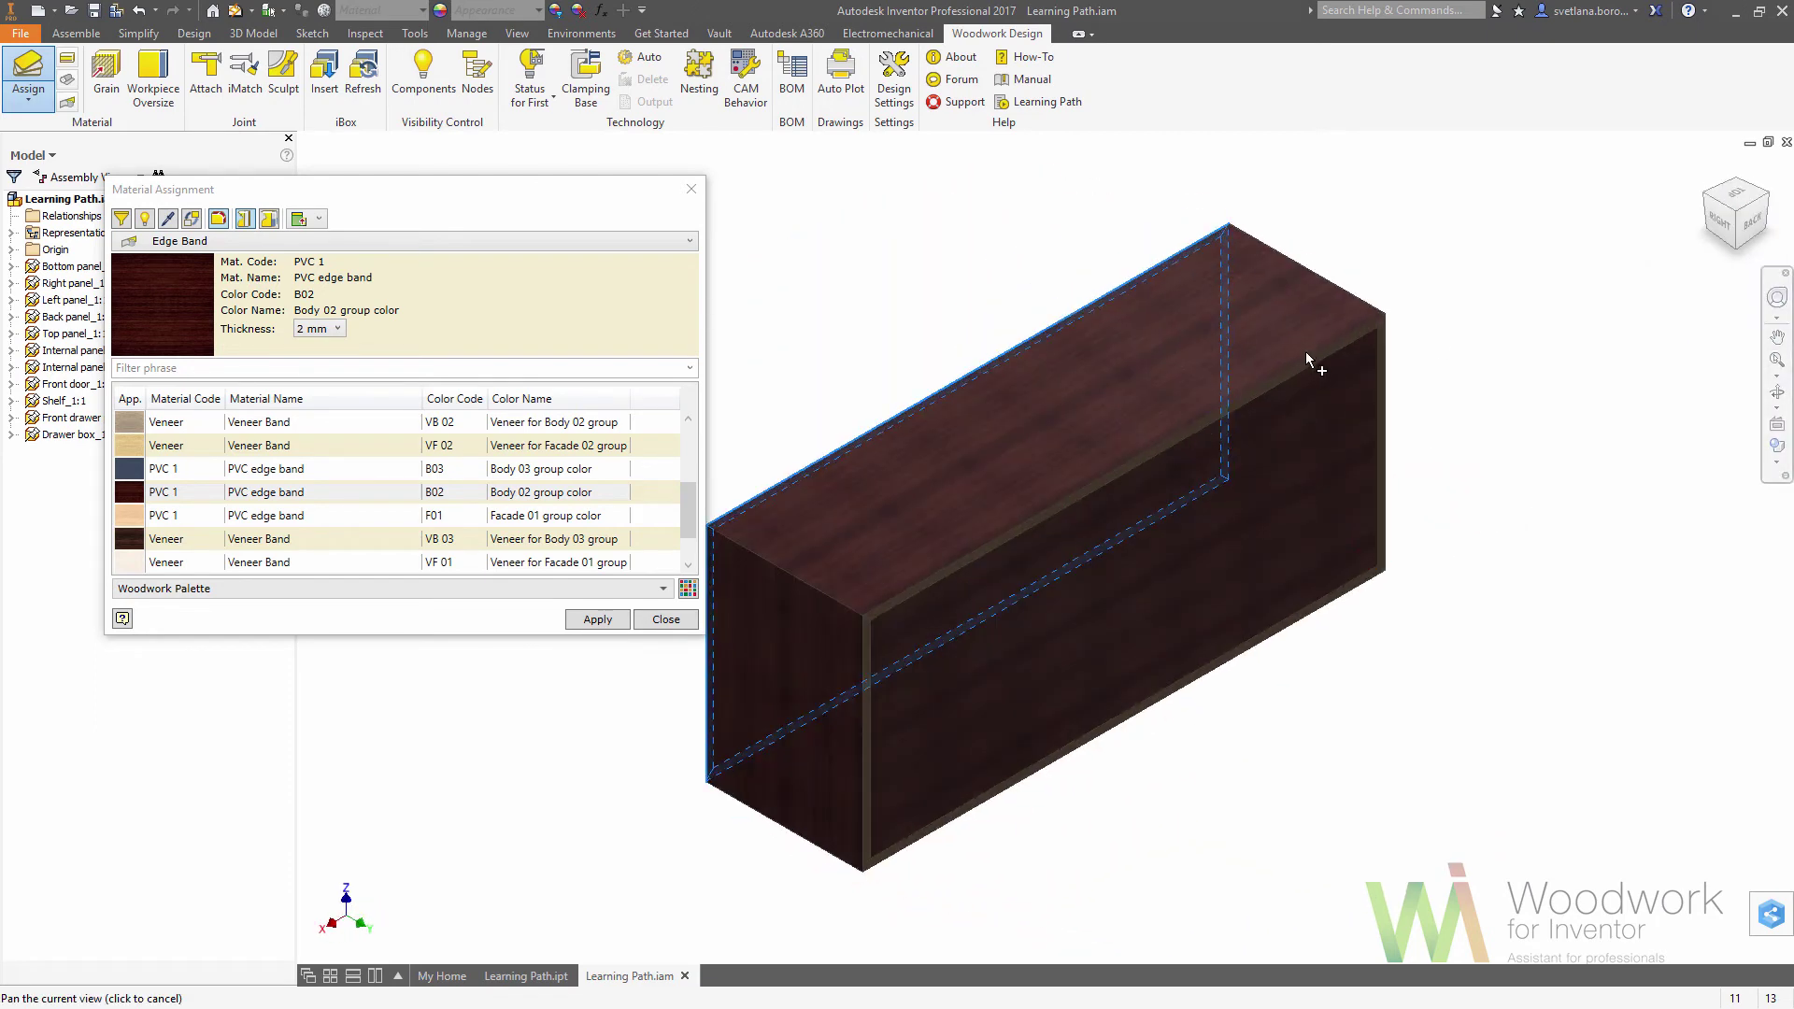
# Step: Add the four rear edges and apply the B02 band at 0.45 mm thickness
pyautogui.click(1323, 367)
pyautogui.click(1382, 449)
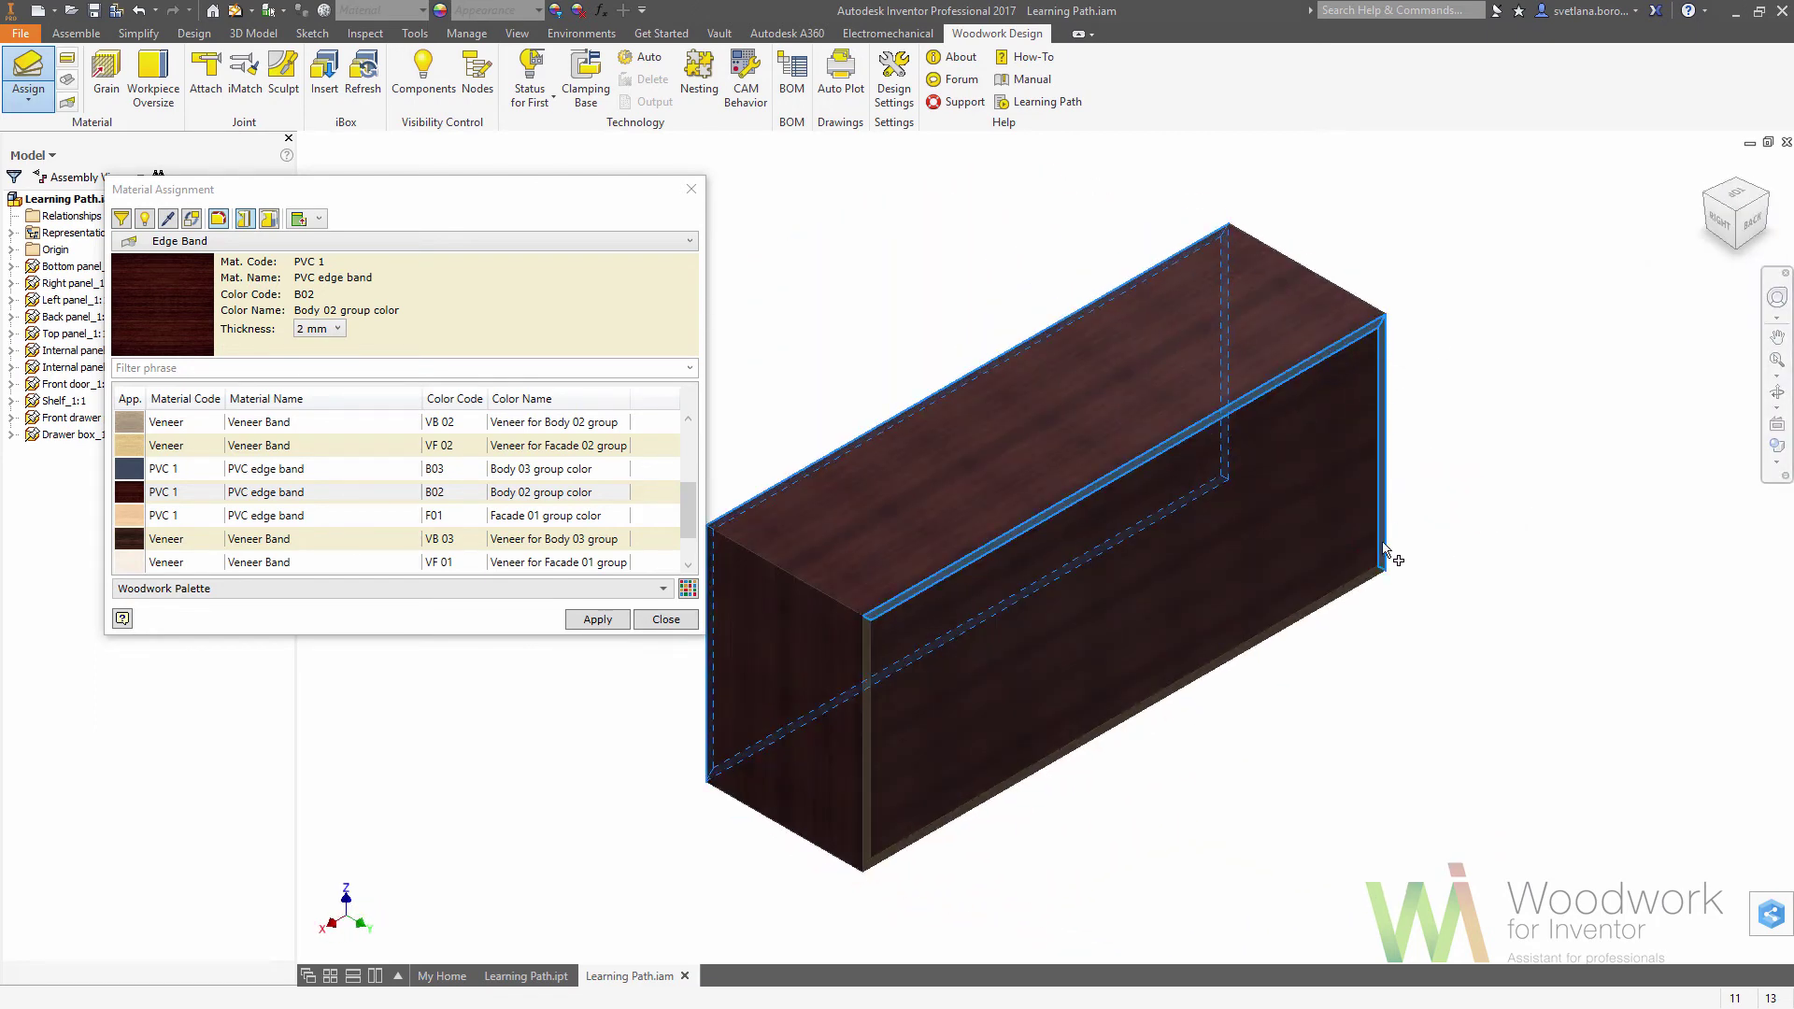
pyautogui.click(1385, 586)
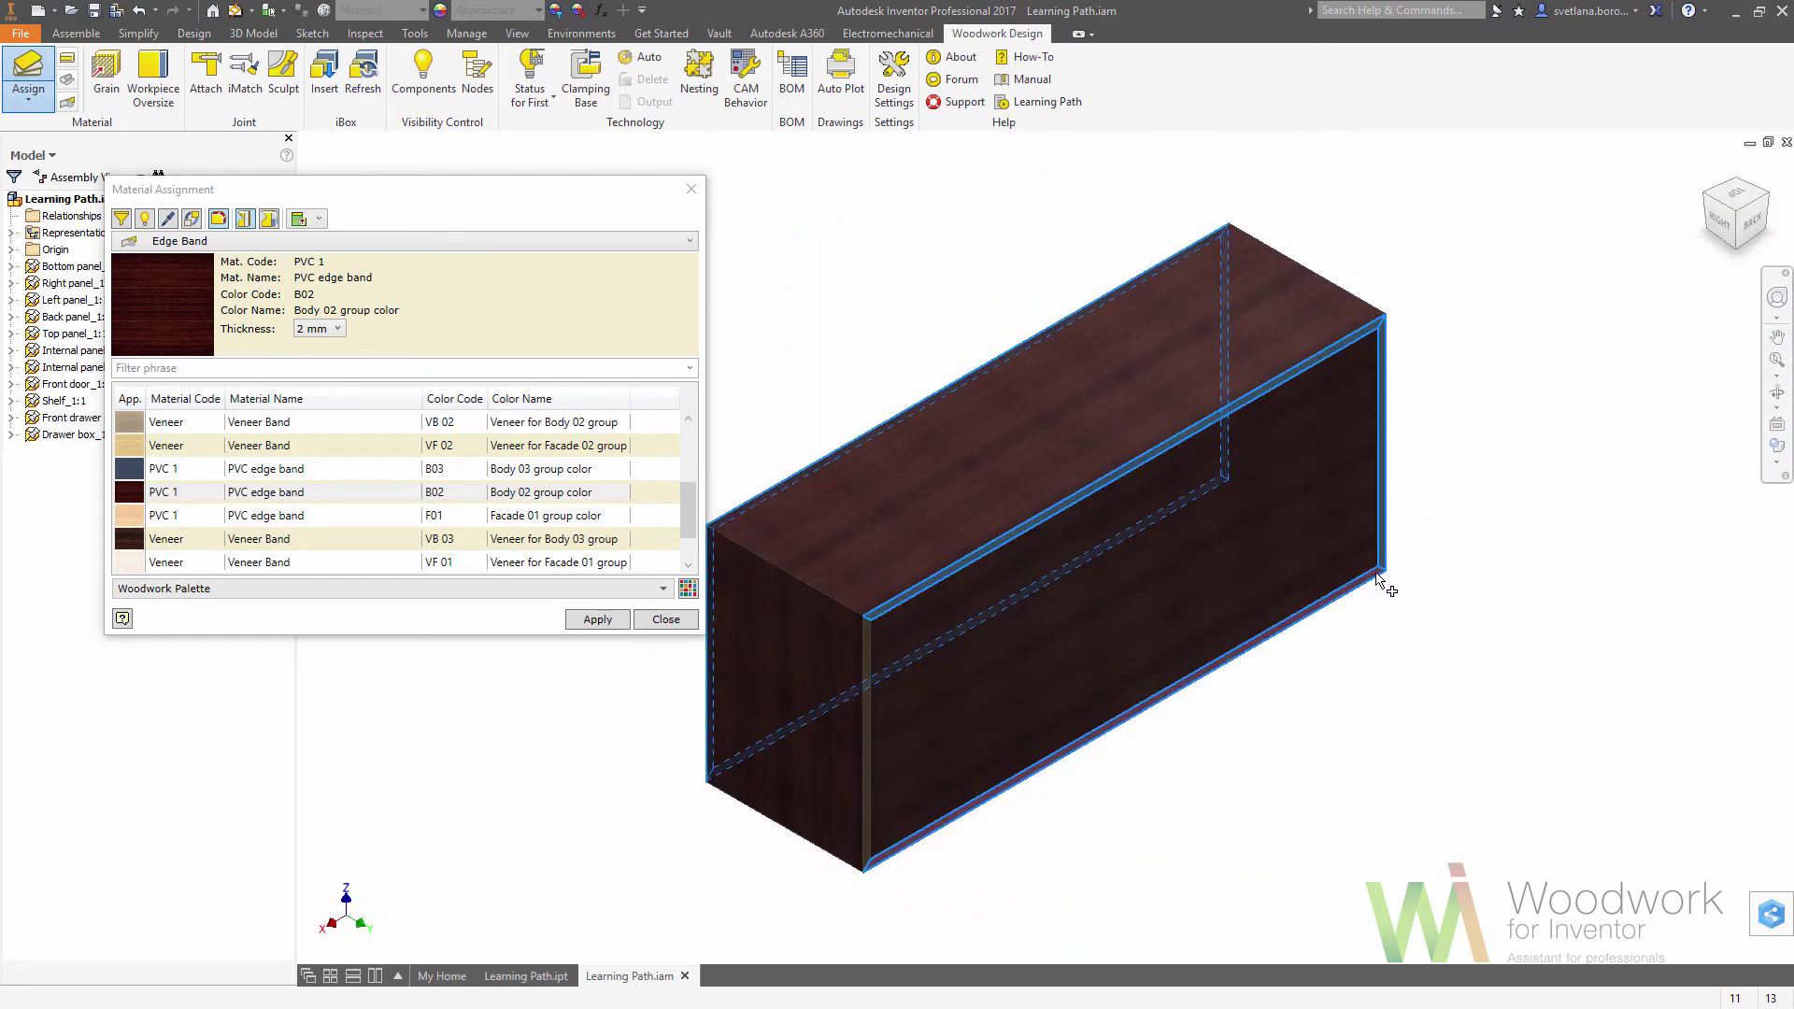
pyautogui.click(871, 753)
pyautogui.click(1711, 174)
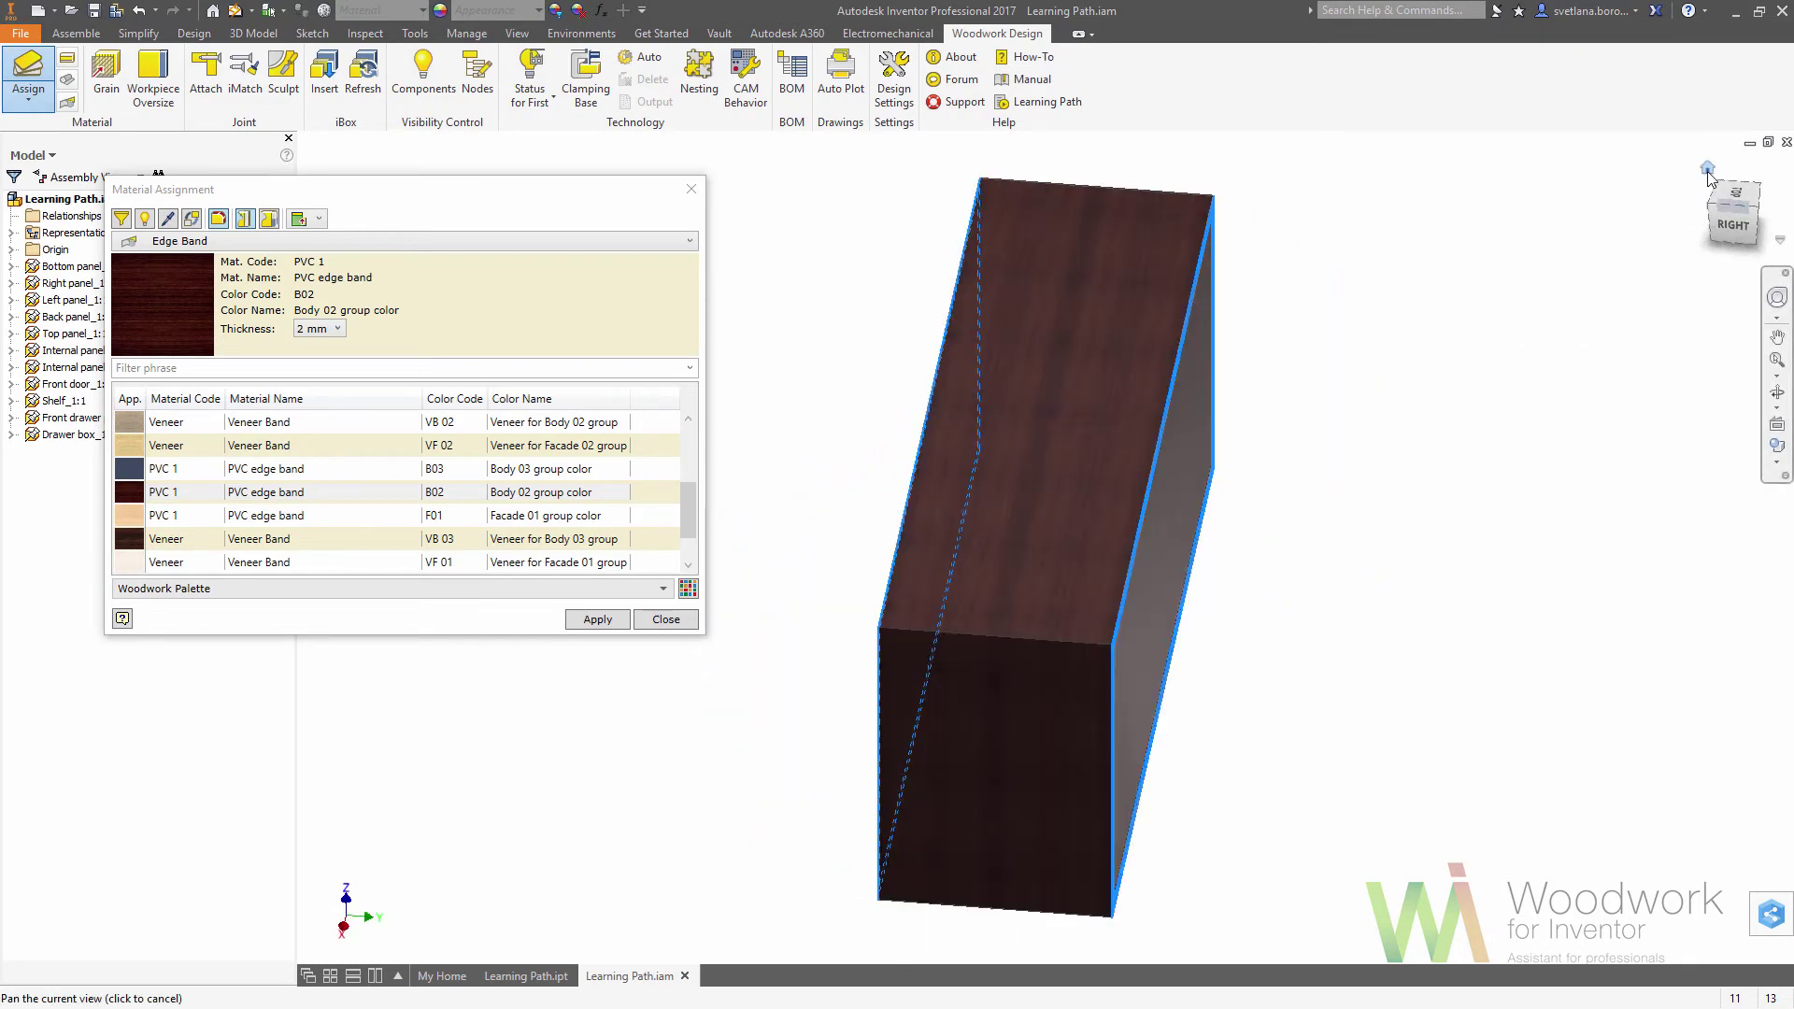
pyautogui.click(340, 329)
pyautogui.click(319, 377)
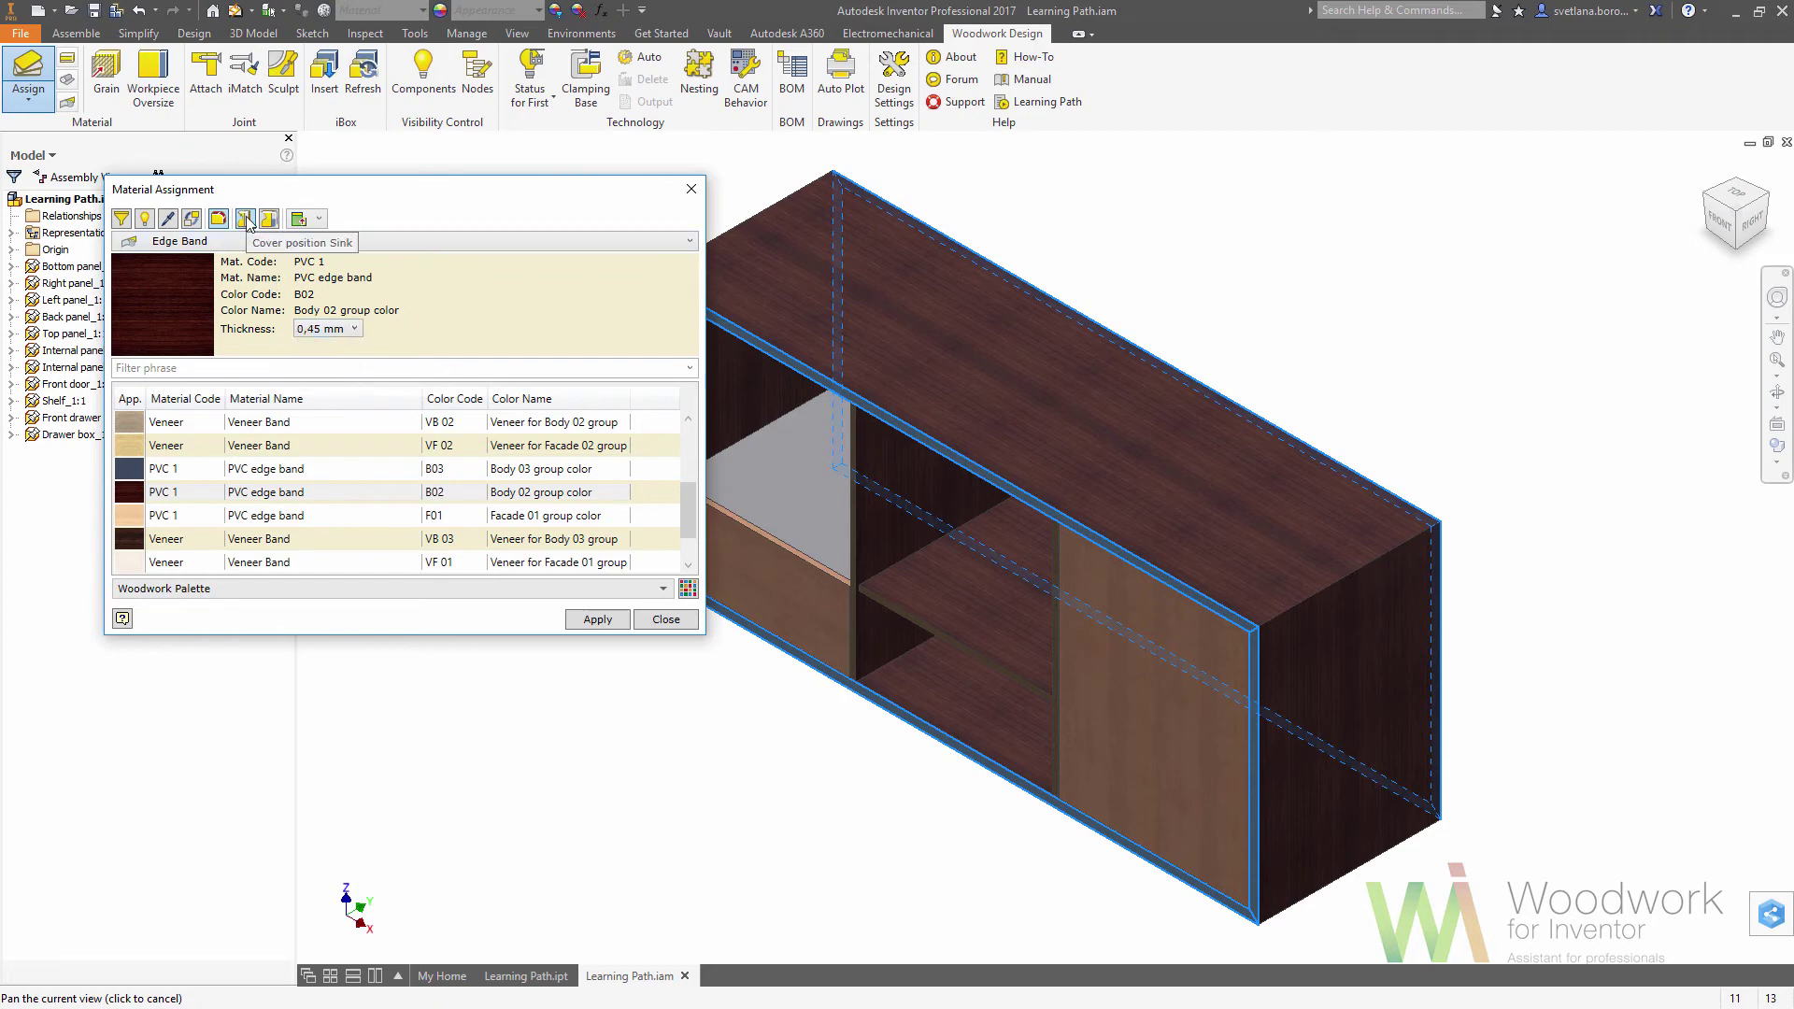
pyautogui.click(599, 620)
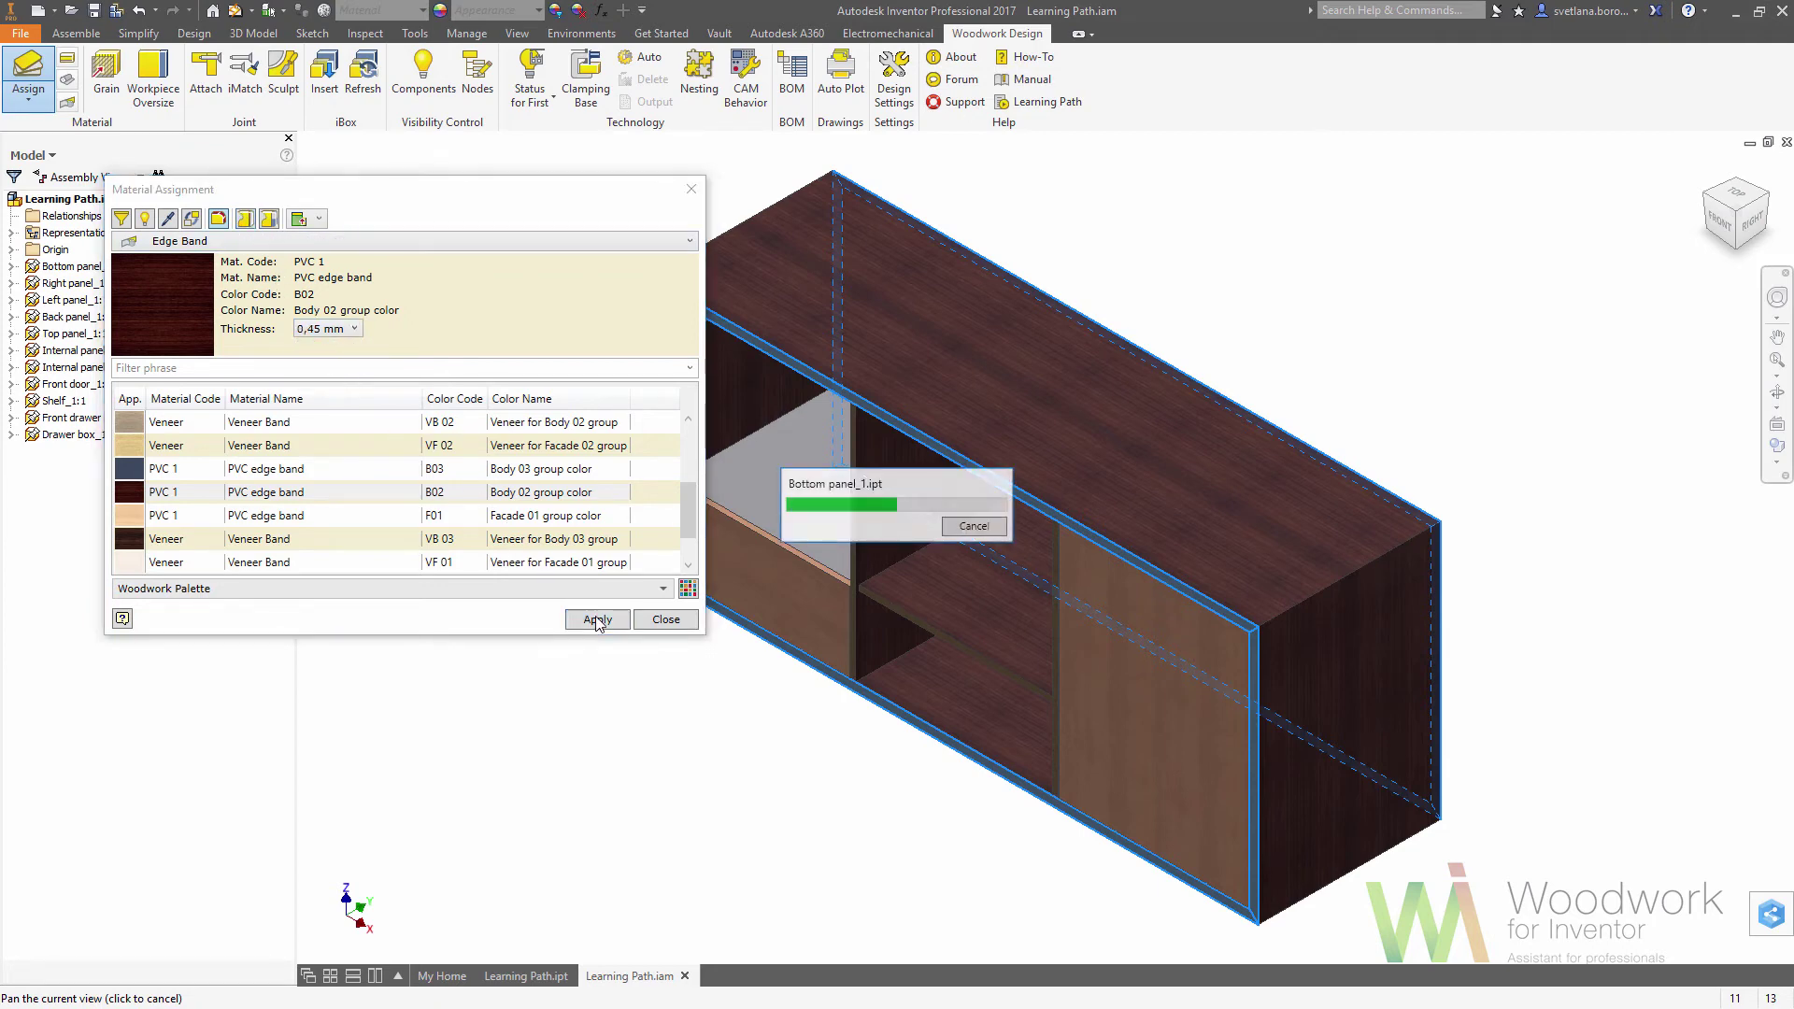
# Step: Band the middle divider, shelf and right divider front edges with B02, then close
pyautogui.click(859, 489)
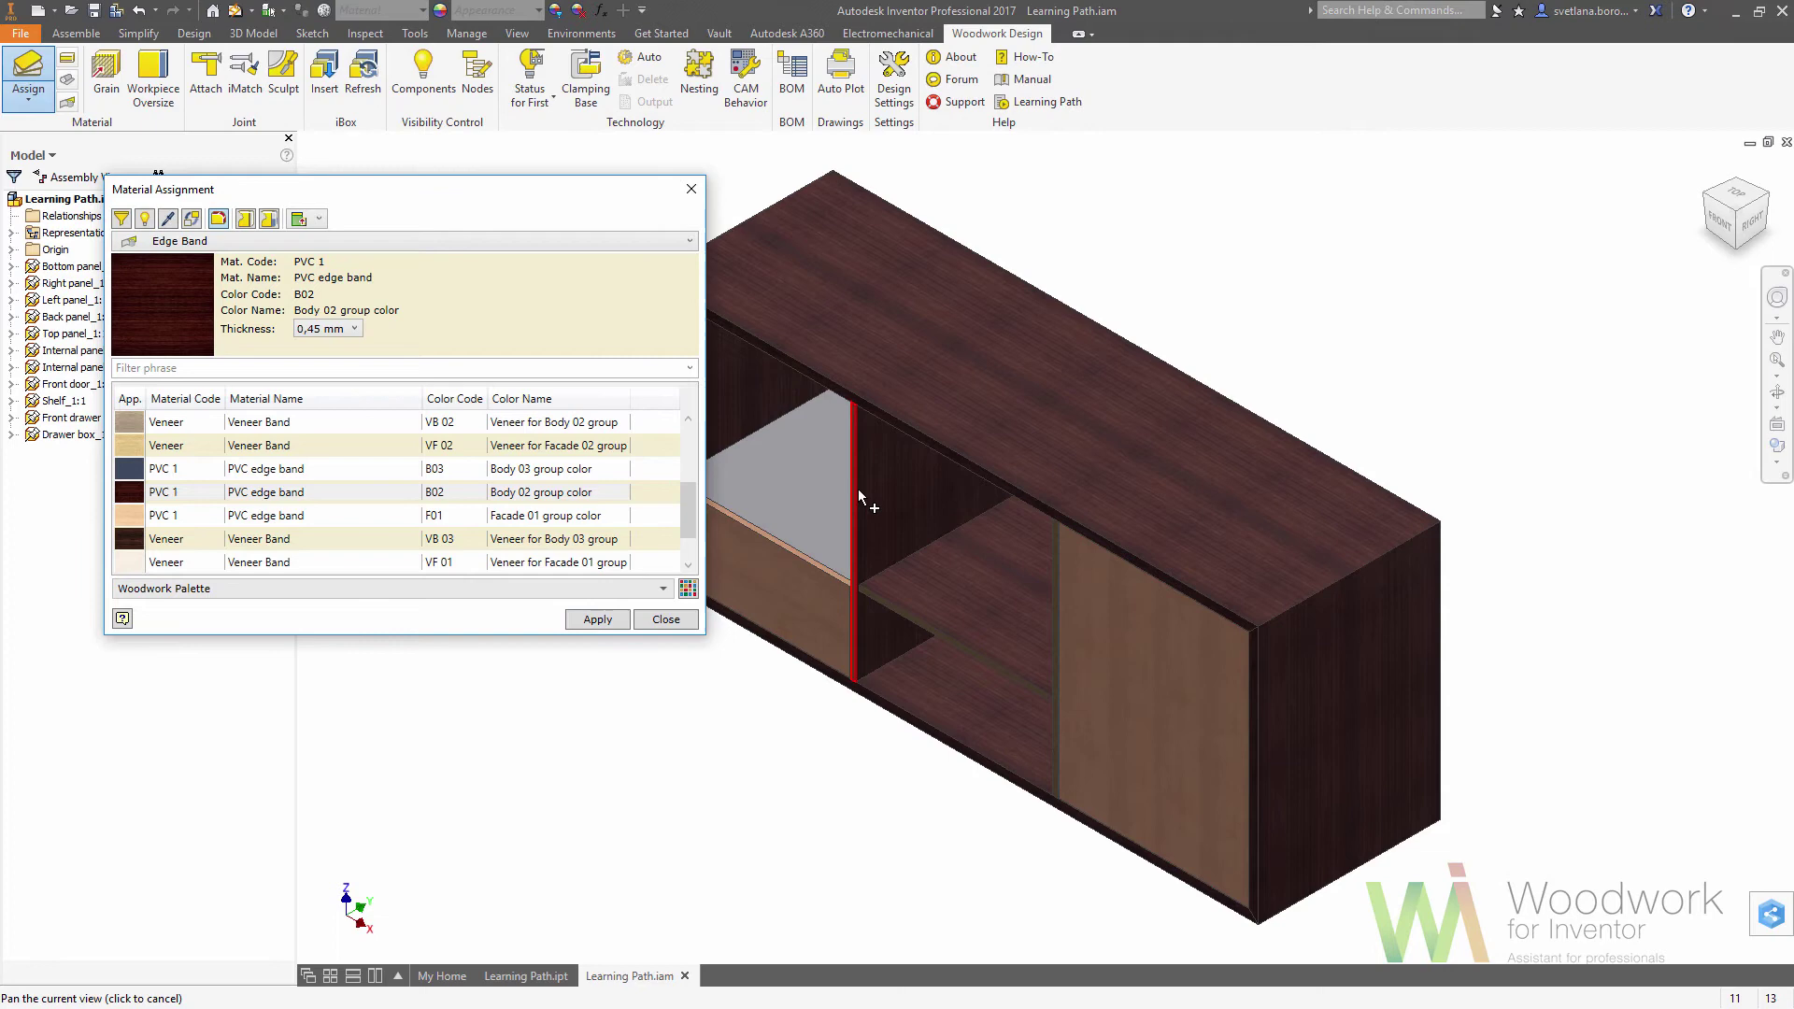
pyautogui.click(858, 498)
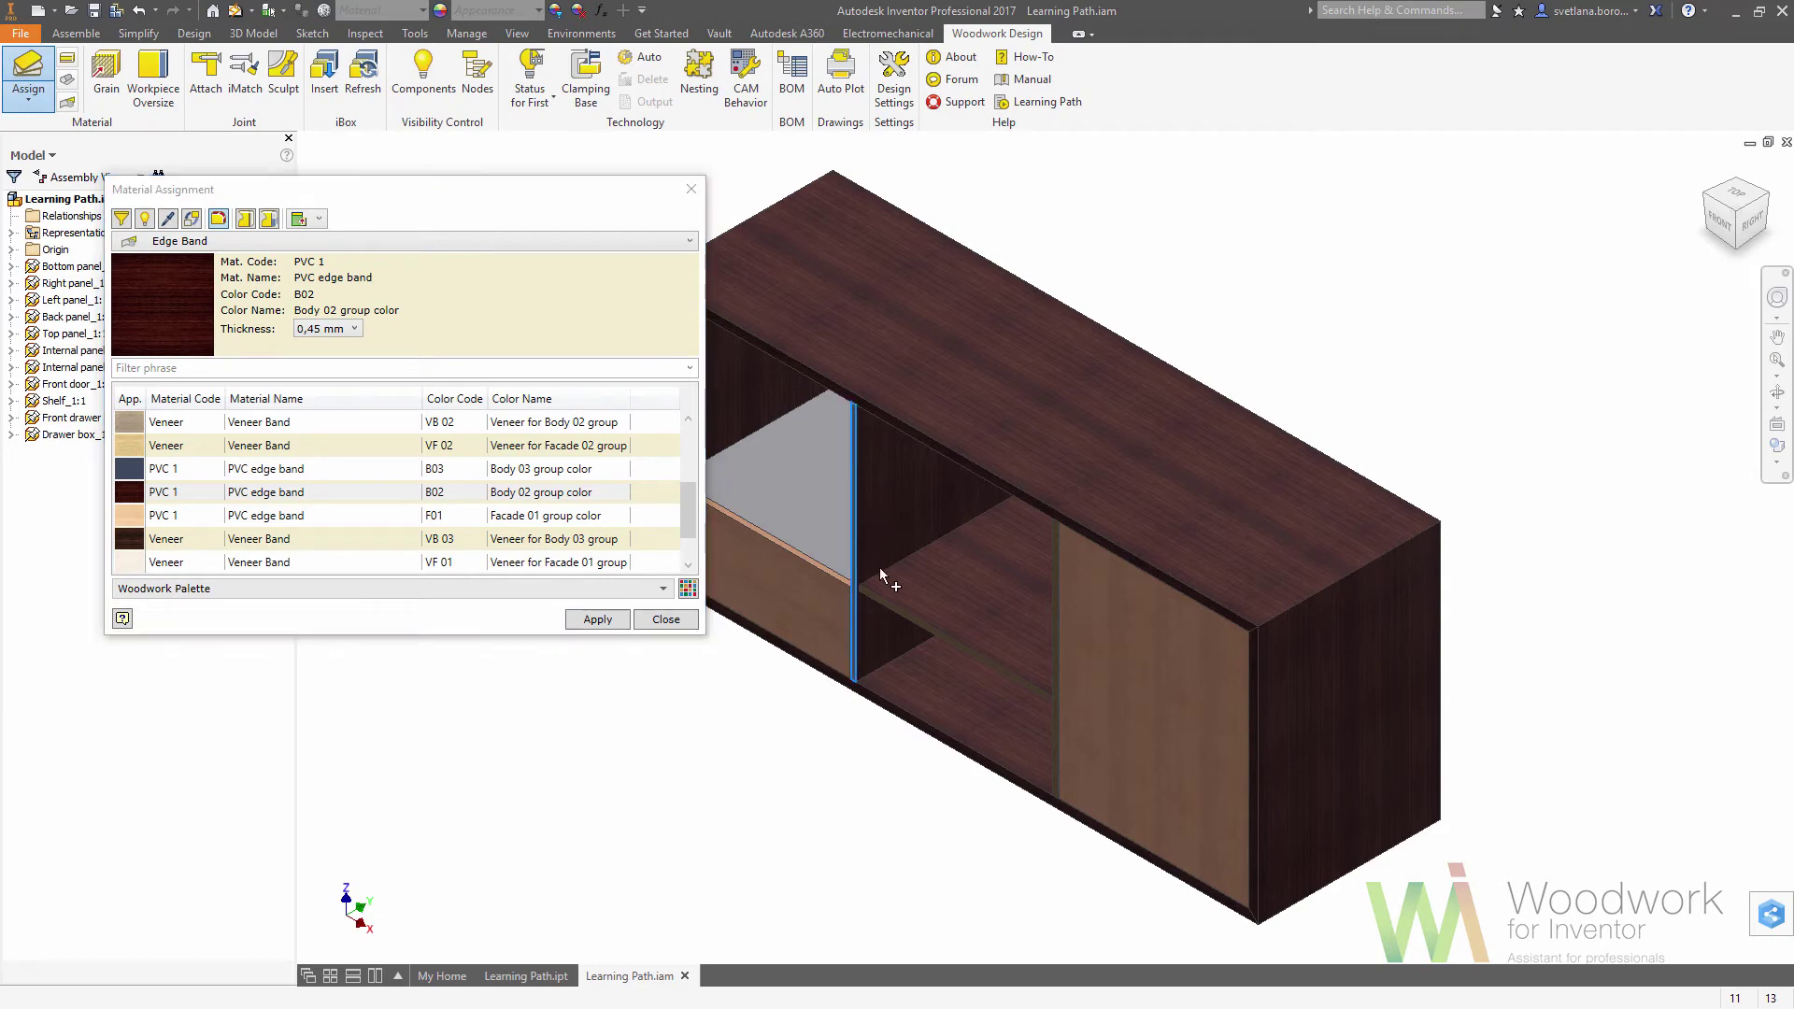
pyautogui.click(905, 624)
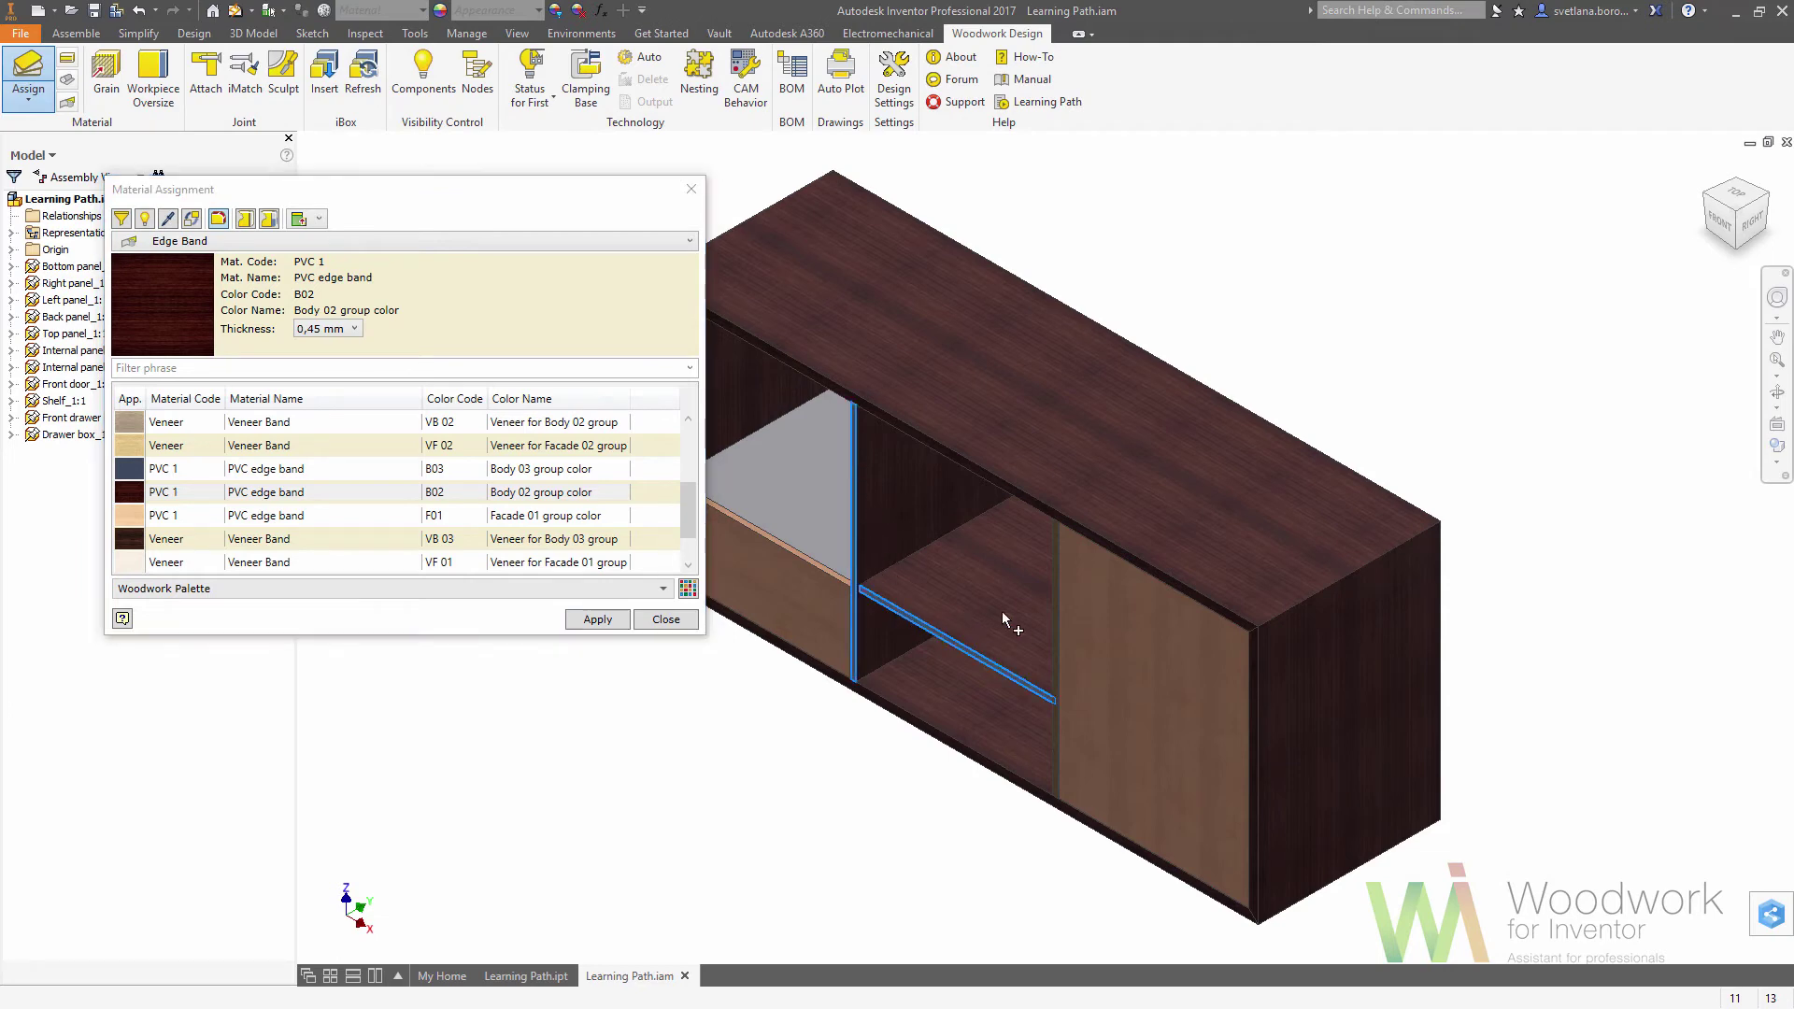
pyautogui.click(1058, 593)
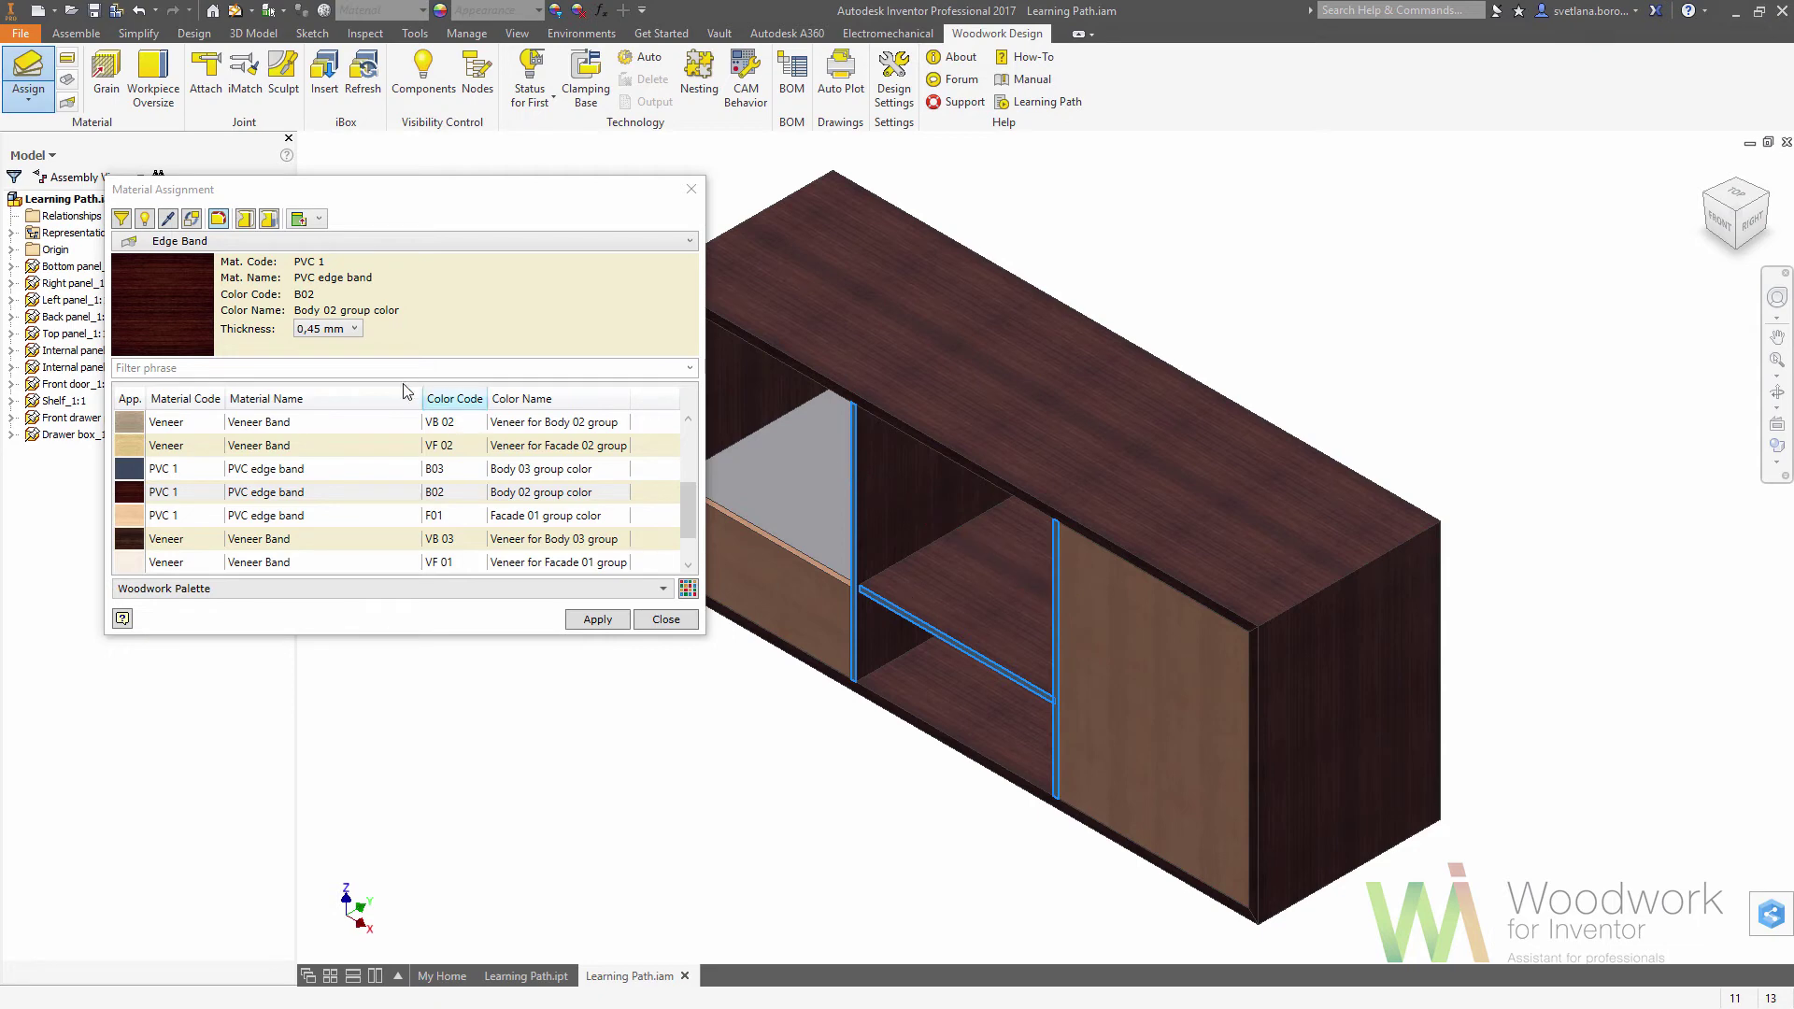
pyautogui.click(254, 228)
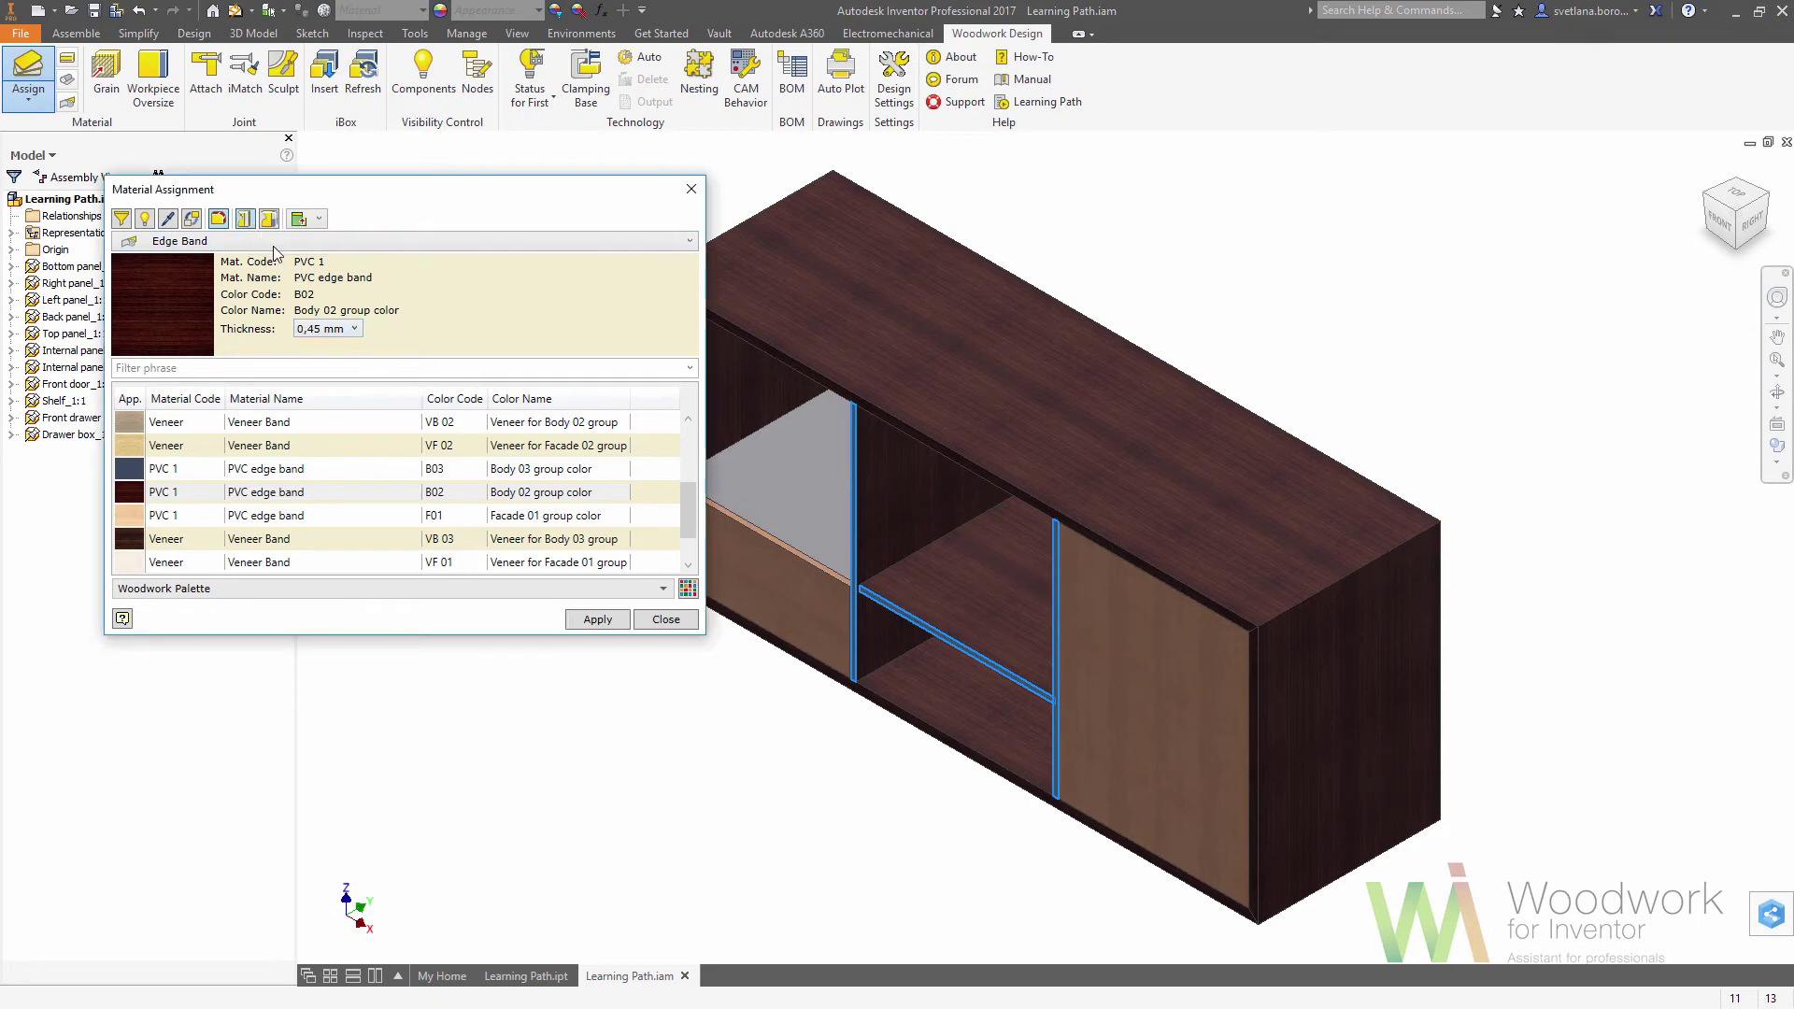
pyautogui.click(598, 620)
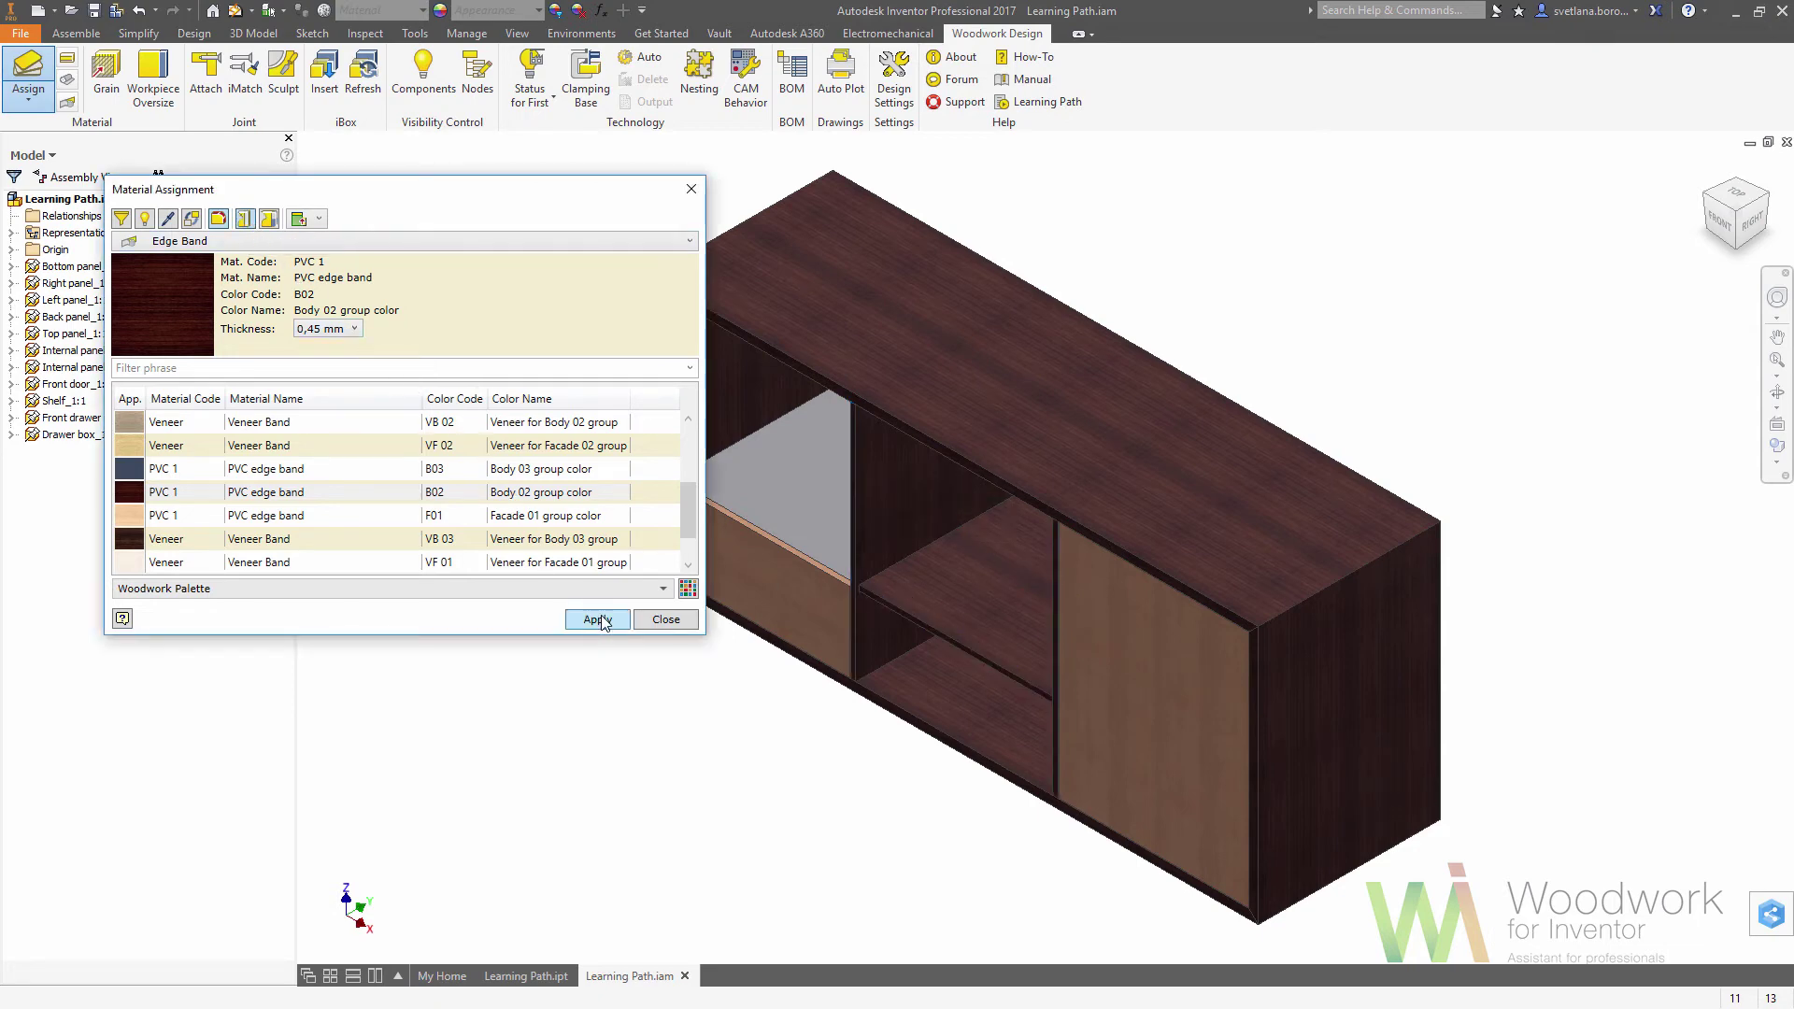
pyautogui.click(666, 620)
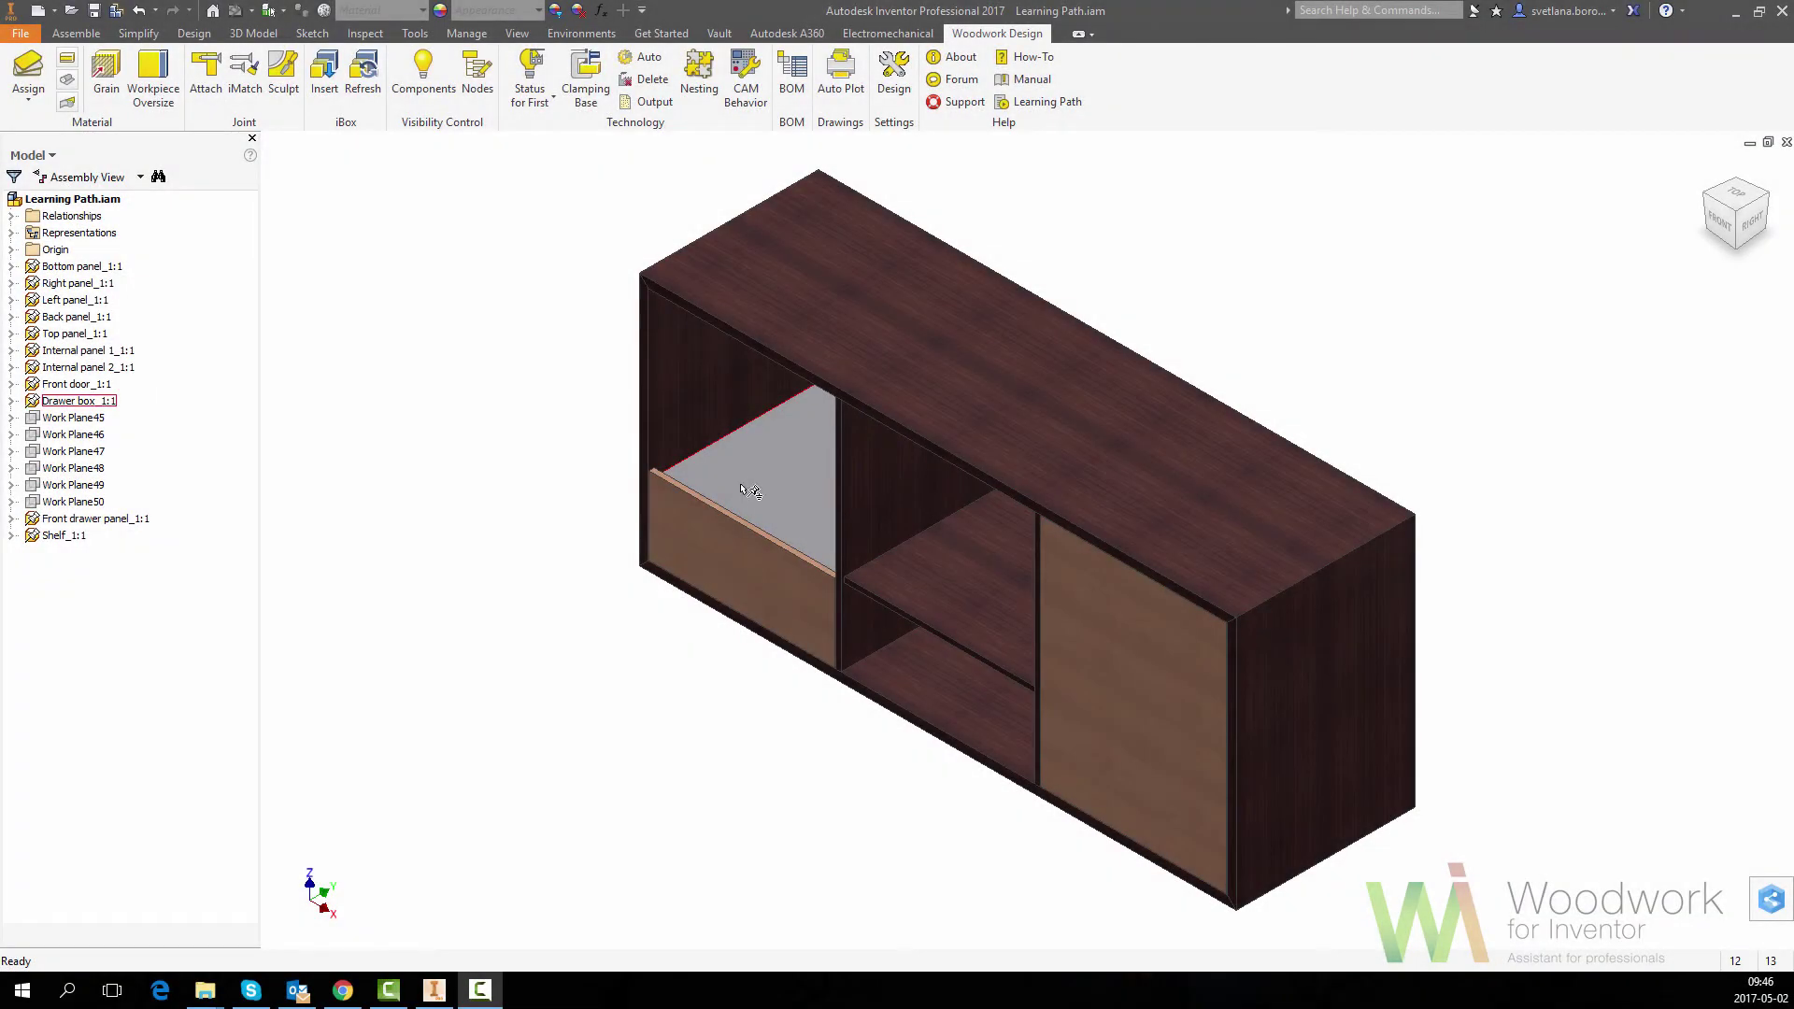
# Step: Isolate the drawer box and start an iBox Insert
pyautogui.rightClick(751, 489)
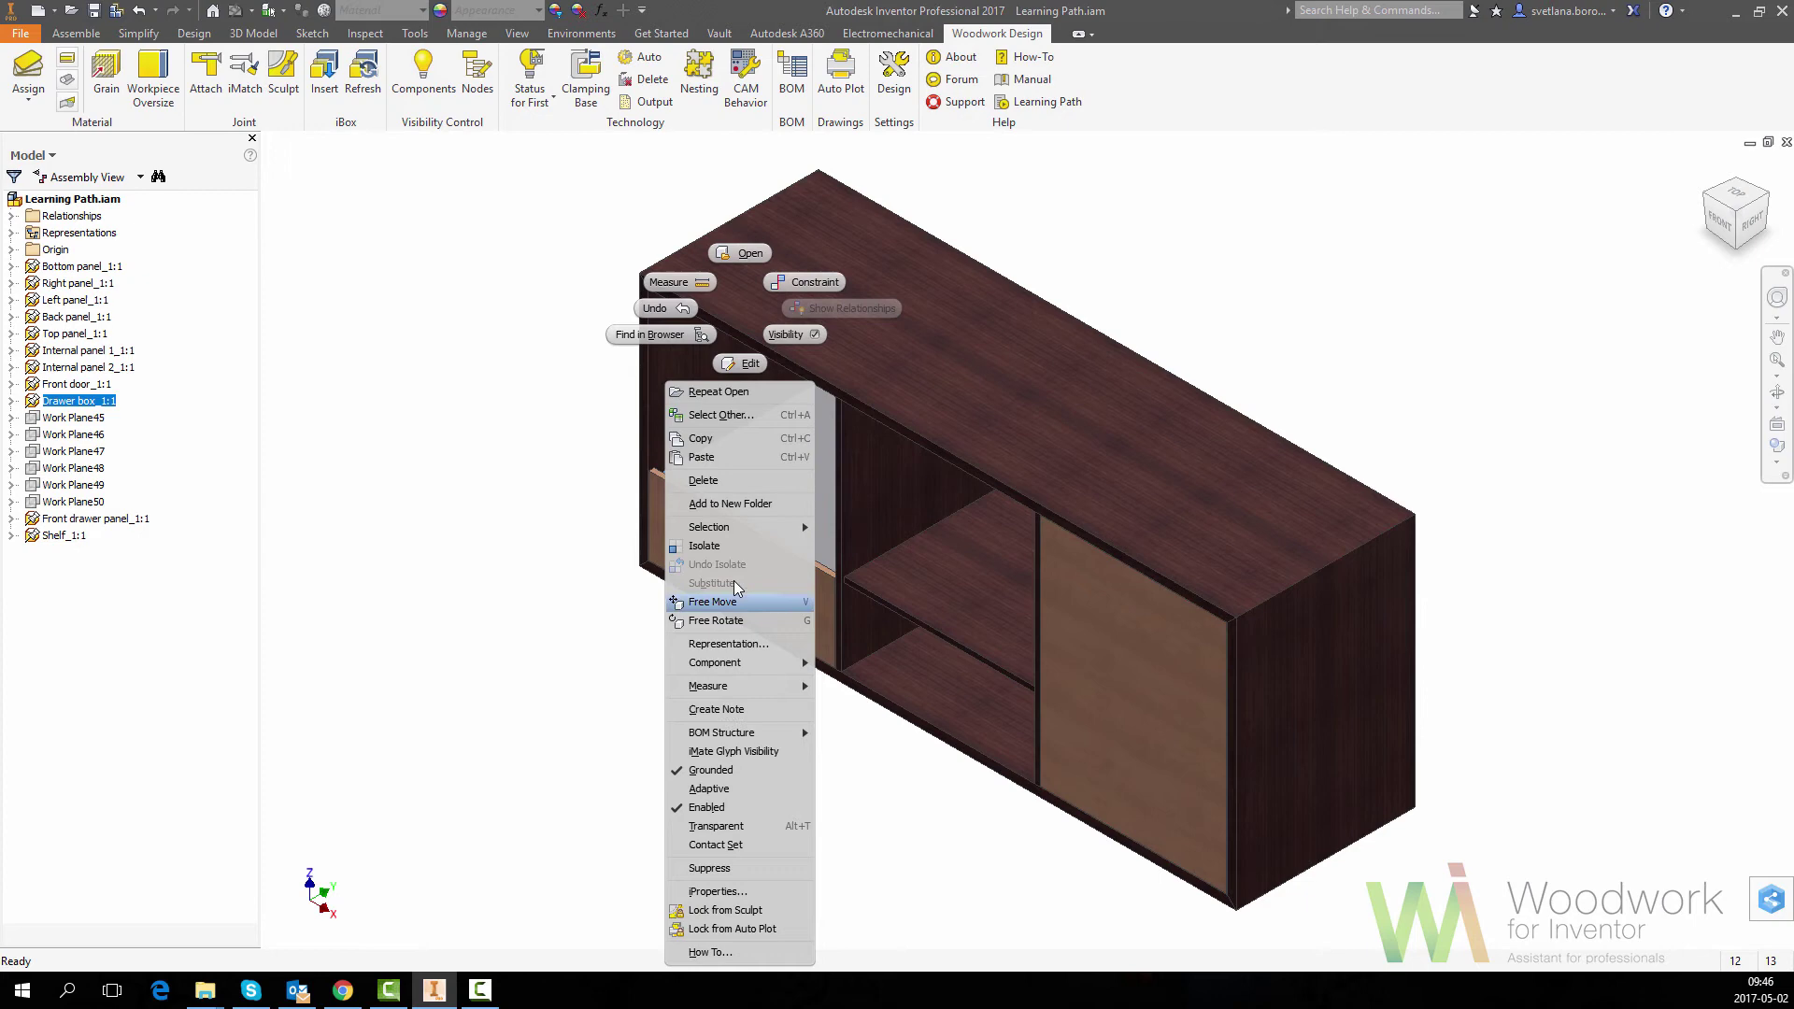
pyautogui.click(705, 545)
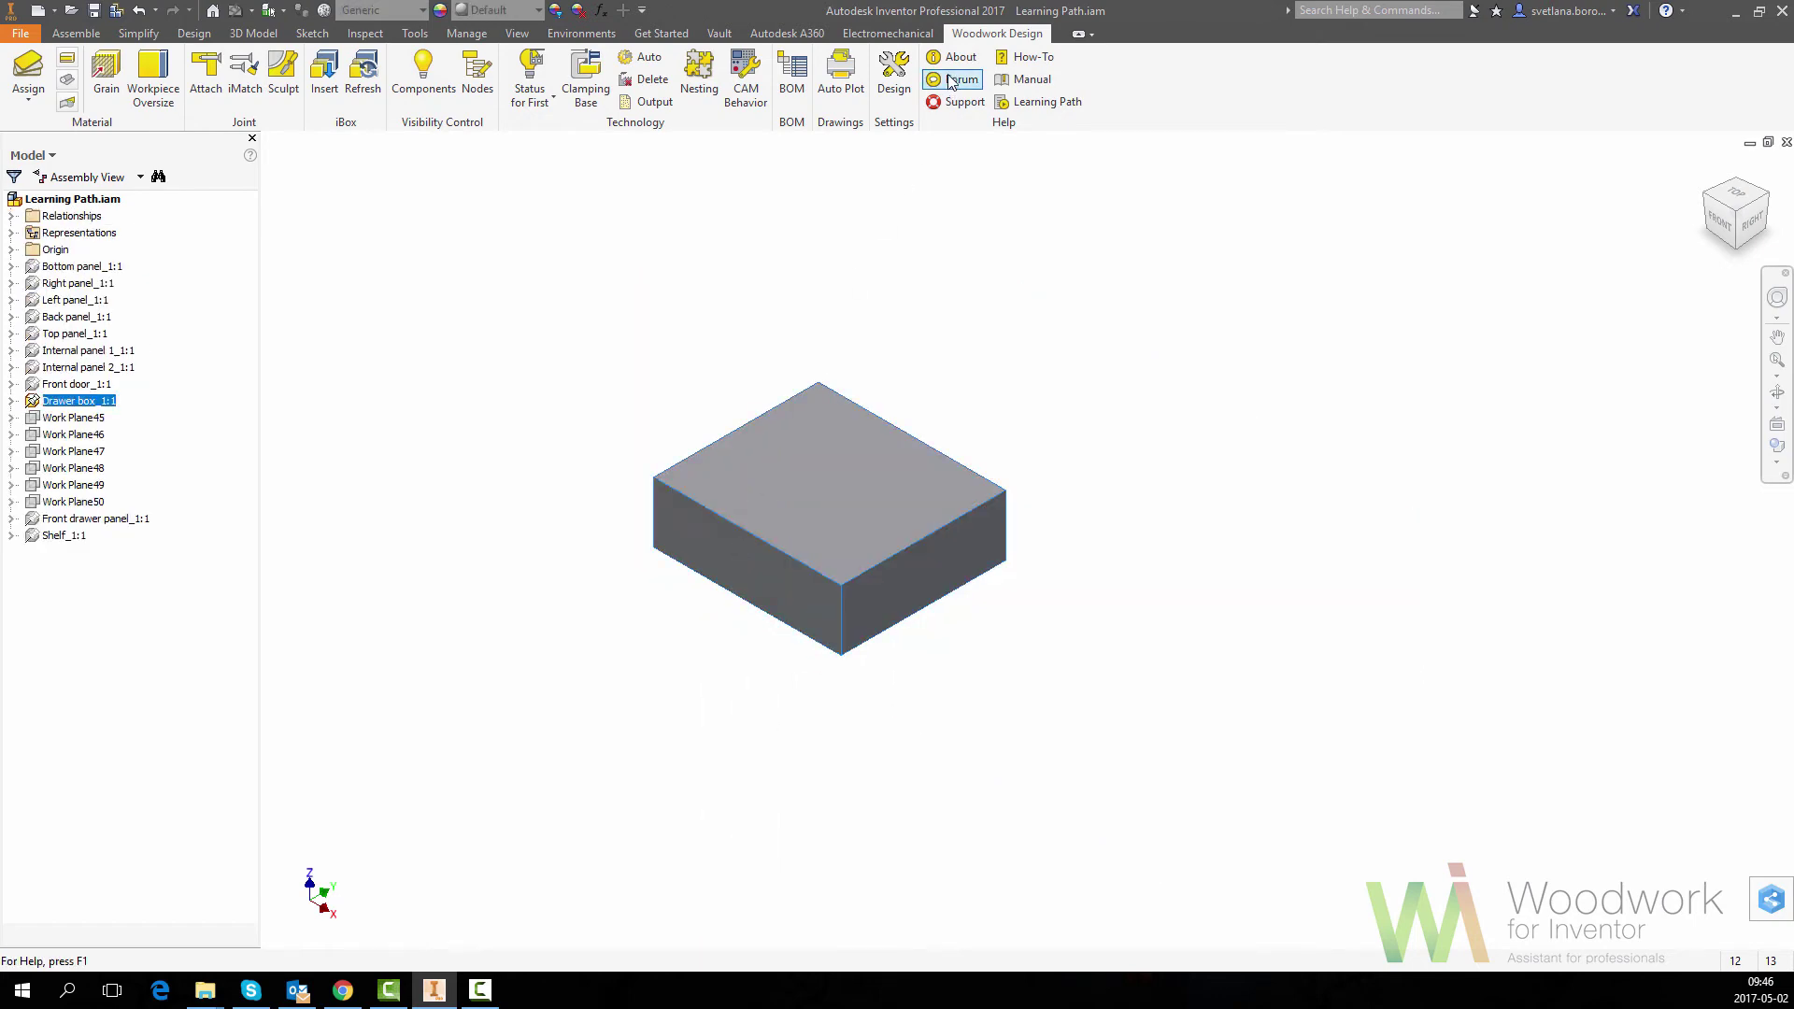
pyautogui.click(325, 73)
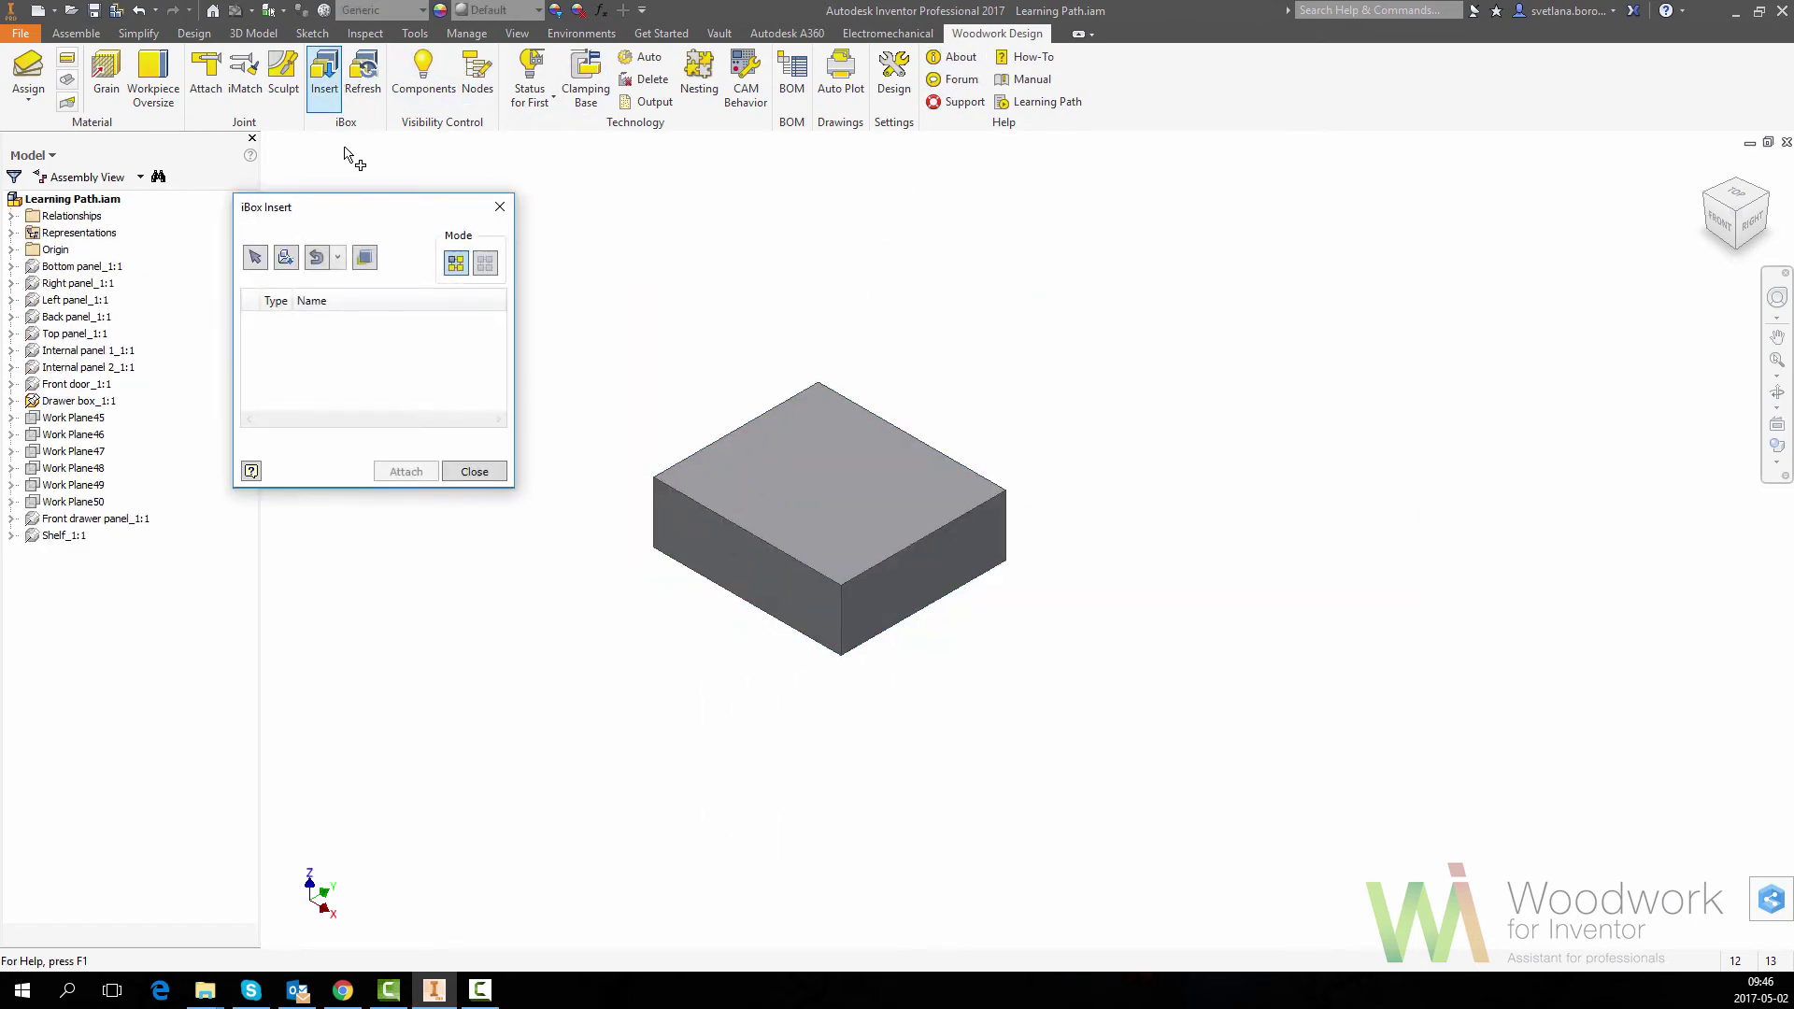
pyautogui.click(287, 261)
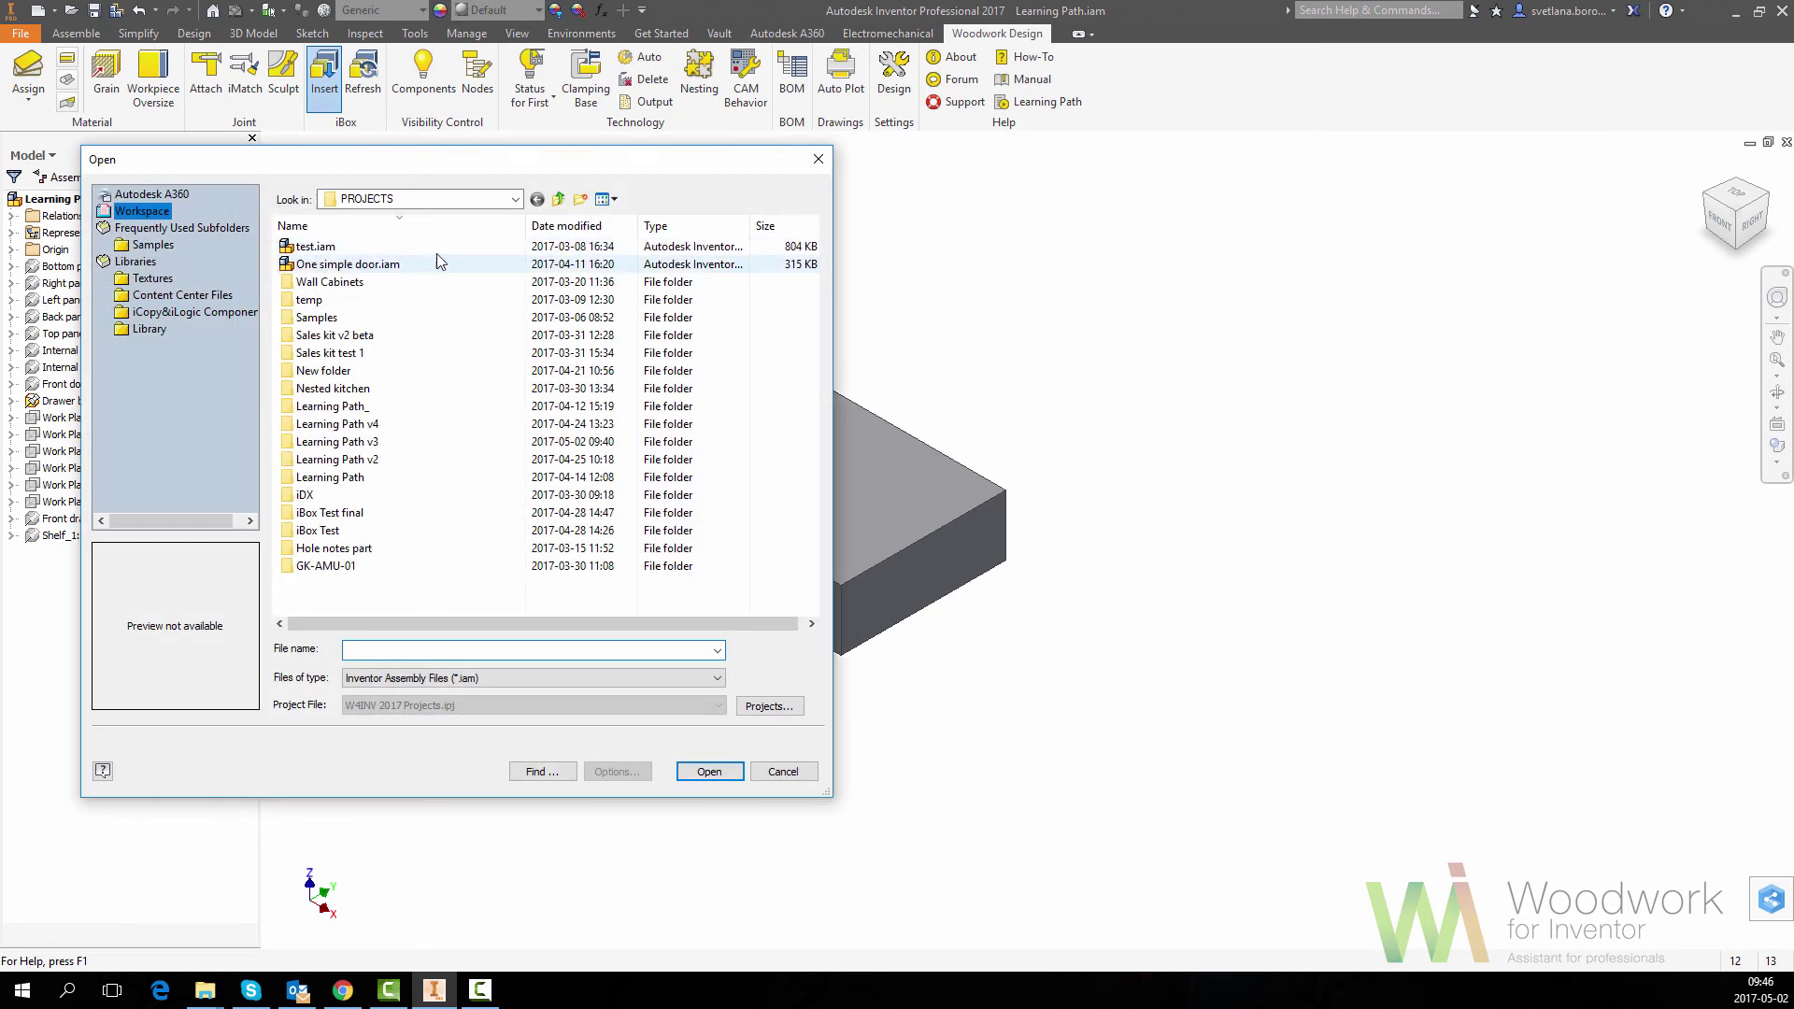
# Step: Open iBOX LIBRARY > Drawers > Full Pull Drawer.iam and dismiss the notices
pyautogui.click(558, 199)
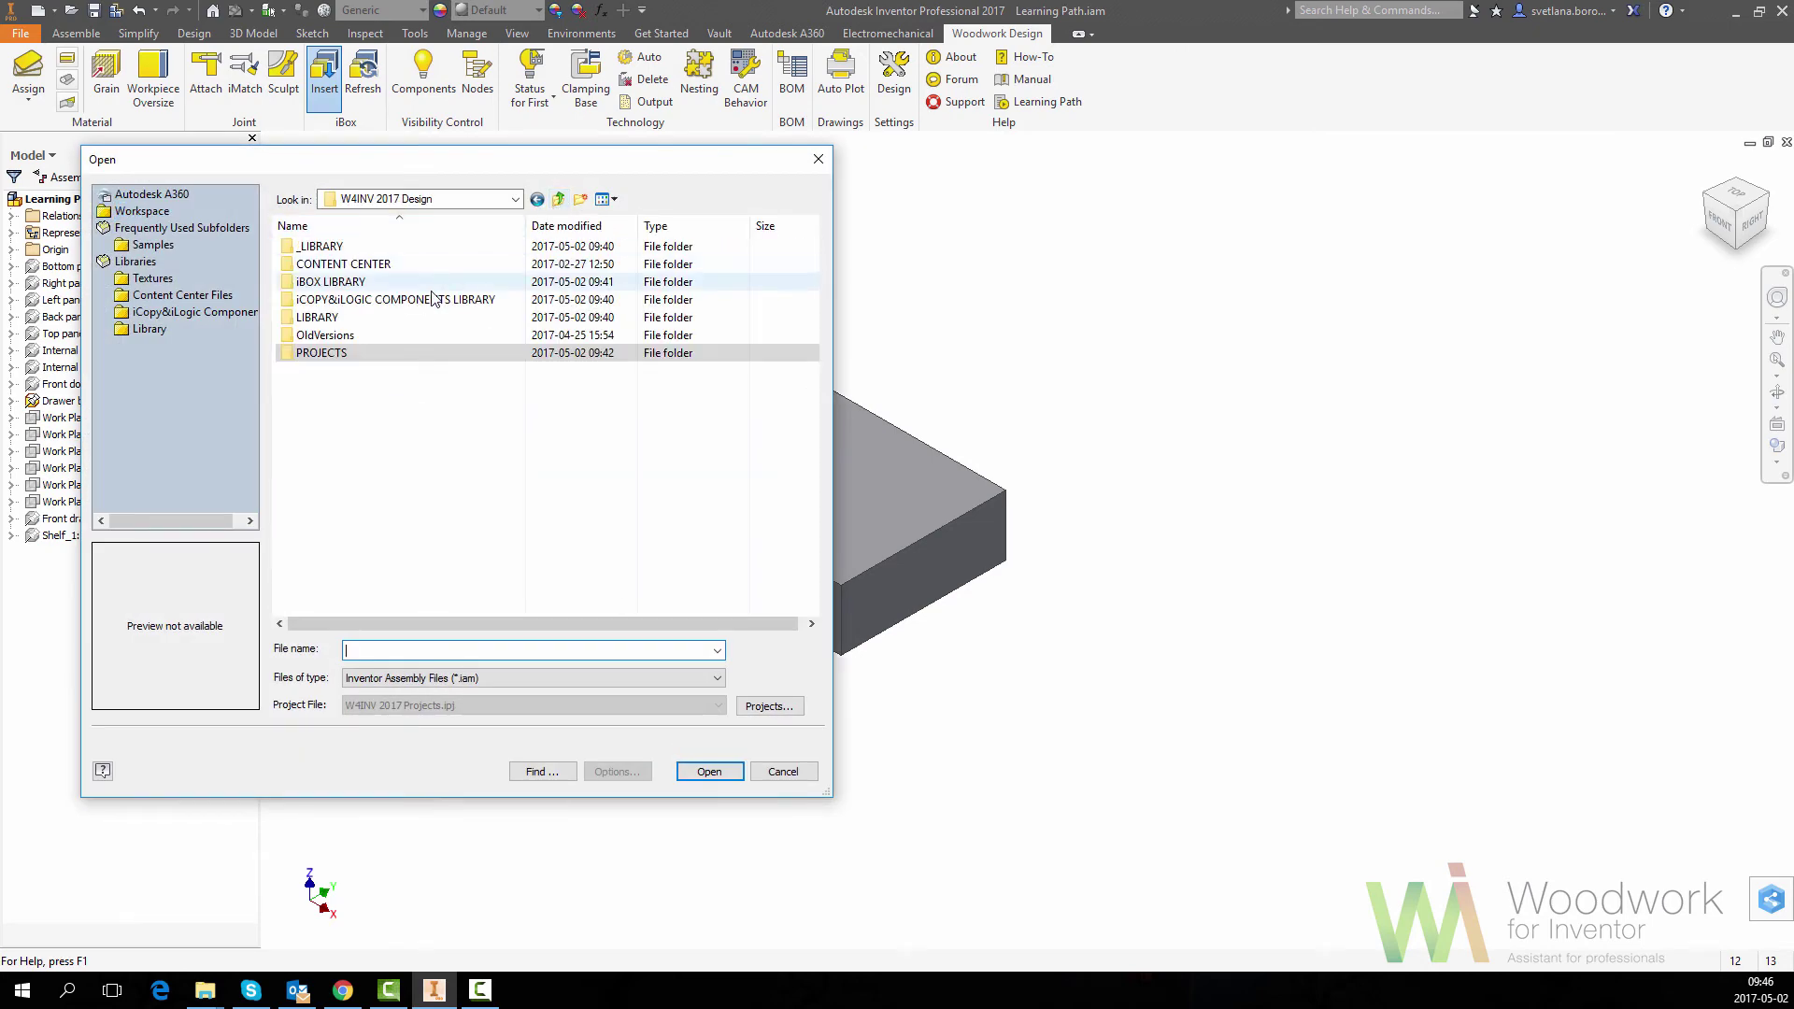
pyautogui.doubleClick(356, 281)
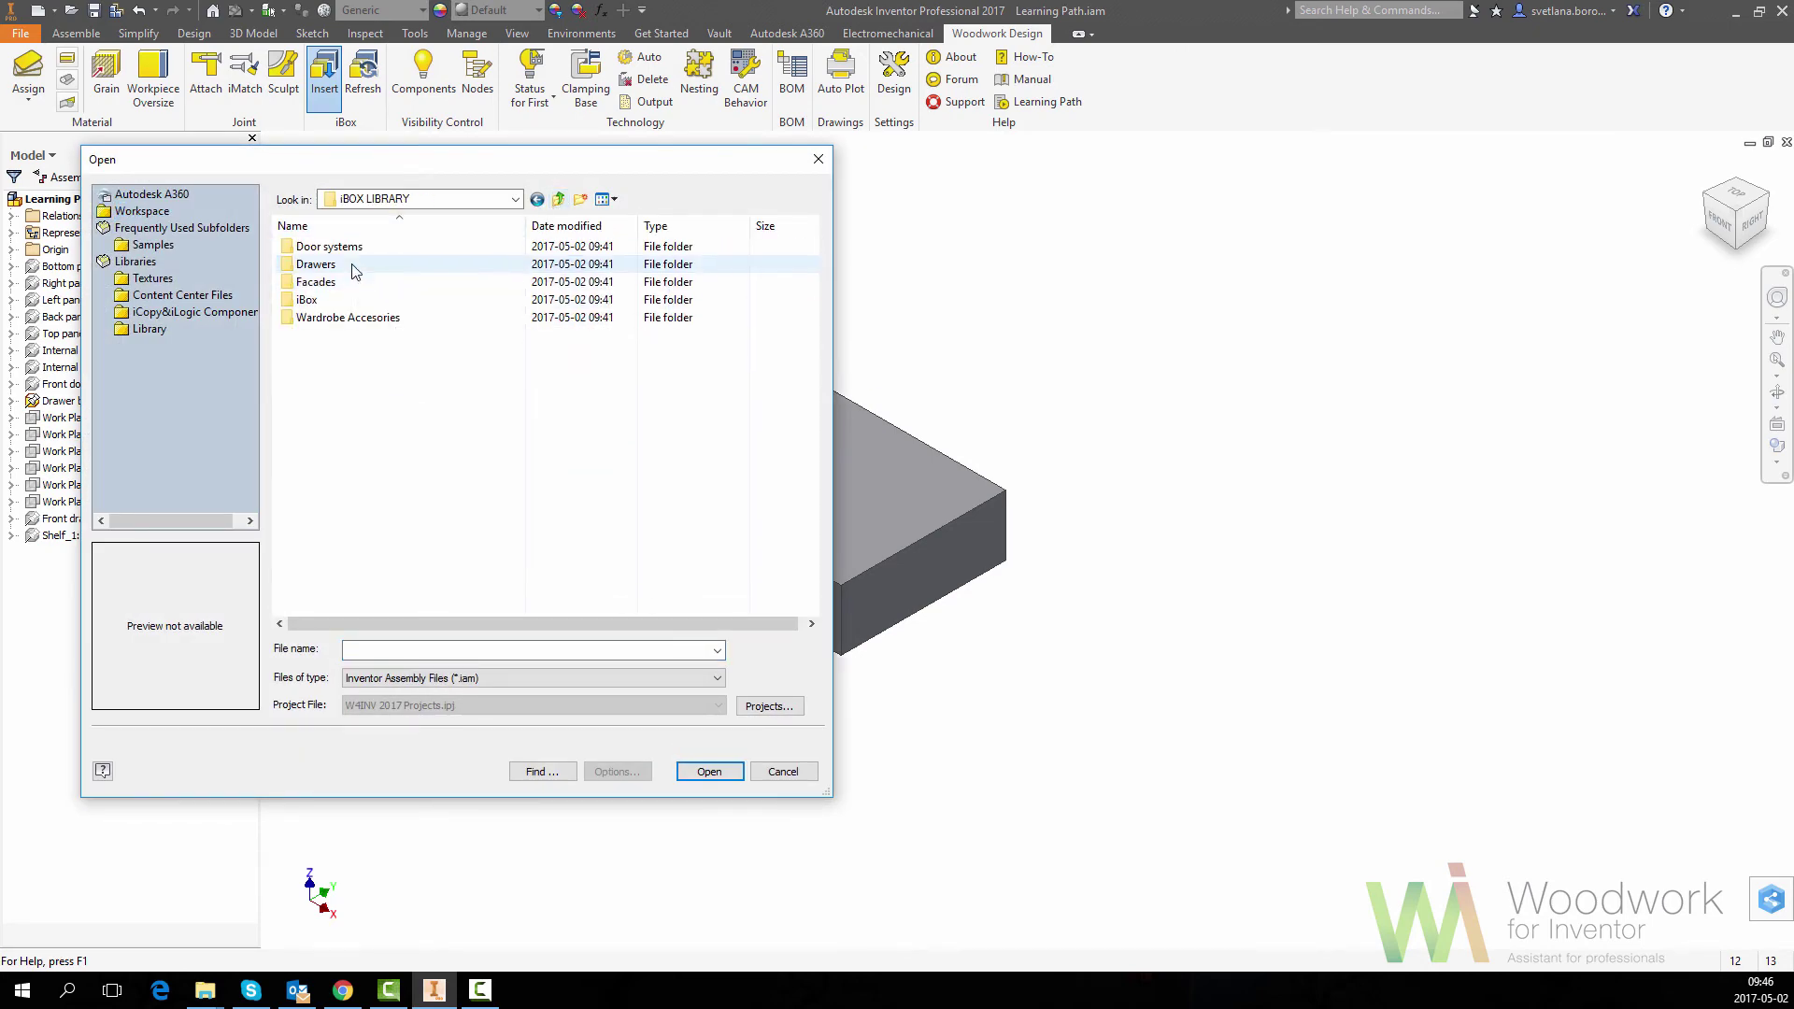
pyautogui.doubleClick(353, 267)
pyautogui.doubleClick(355, 247)
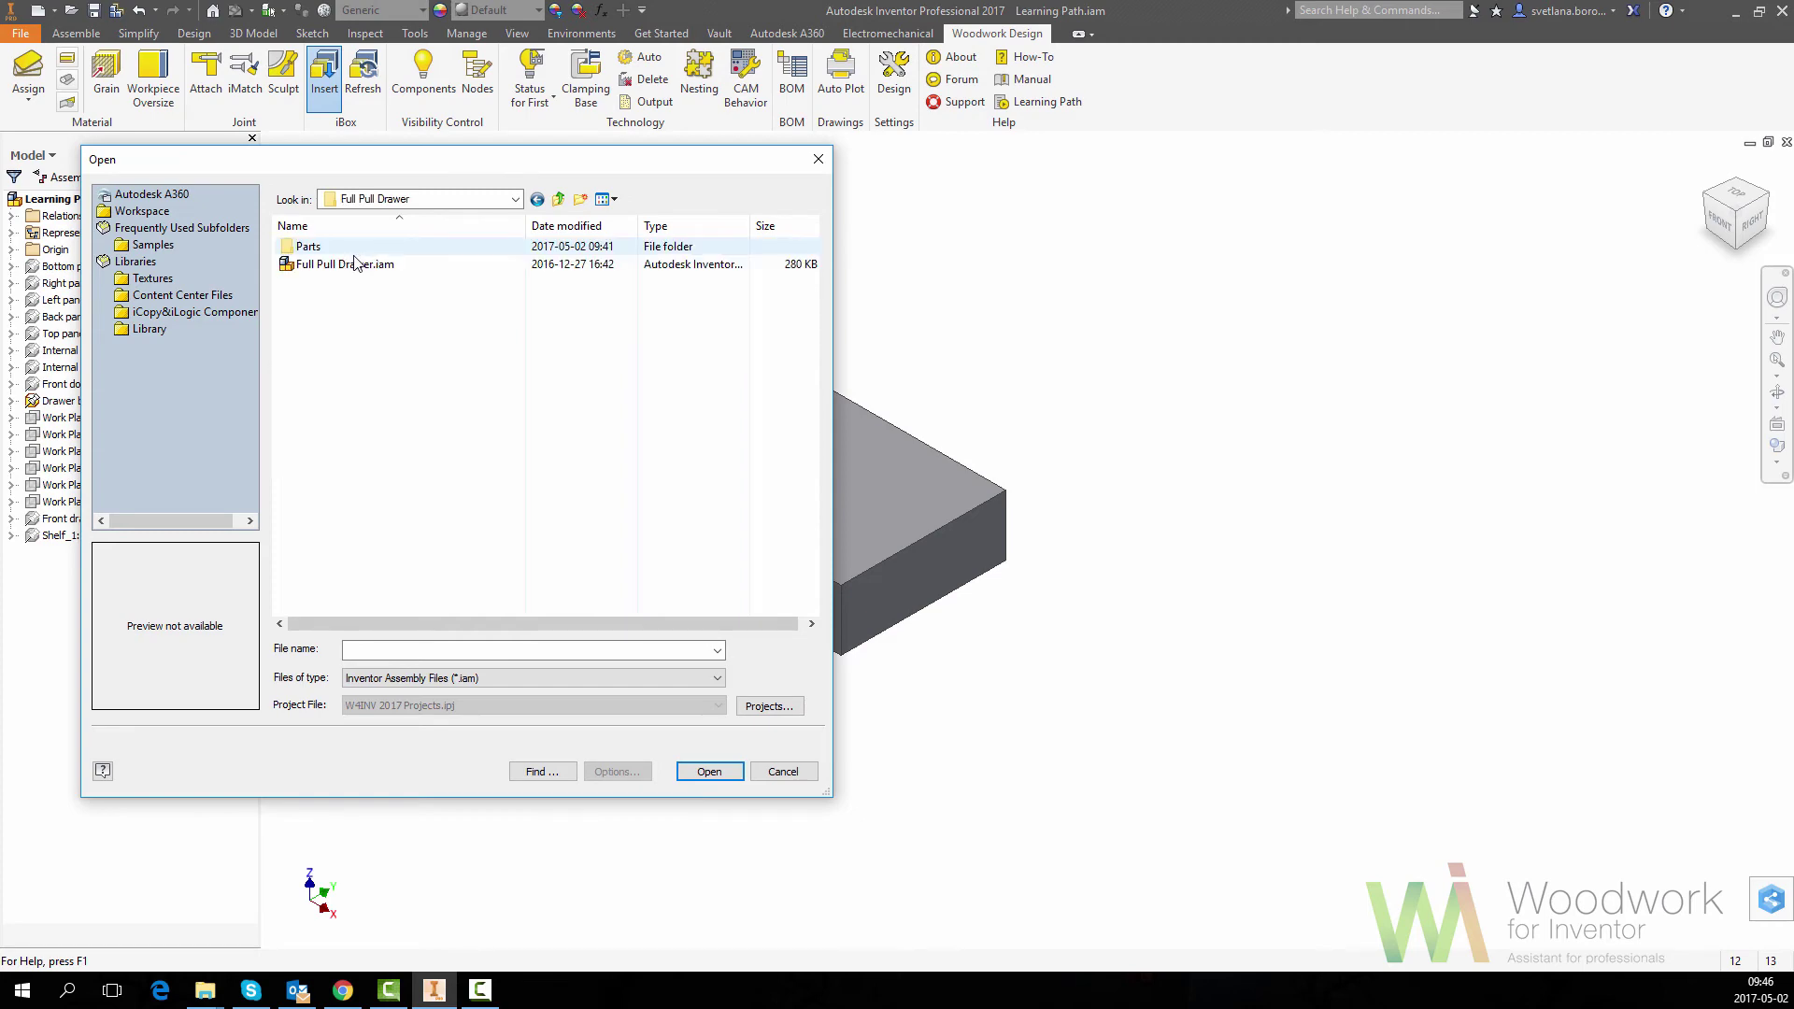
pyautogui.doubleClick(354, 265)
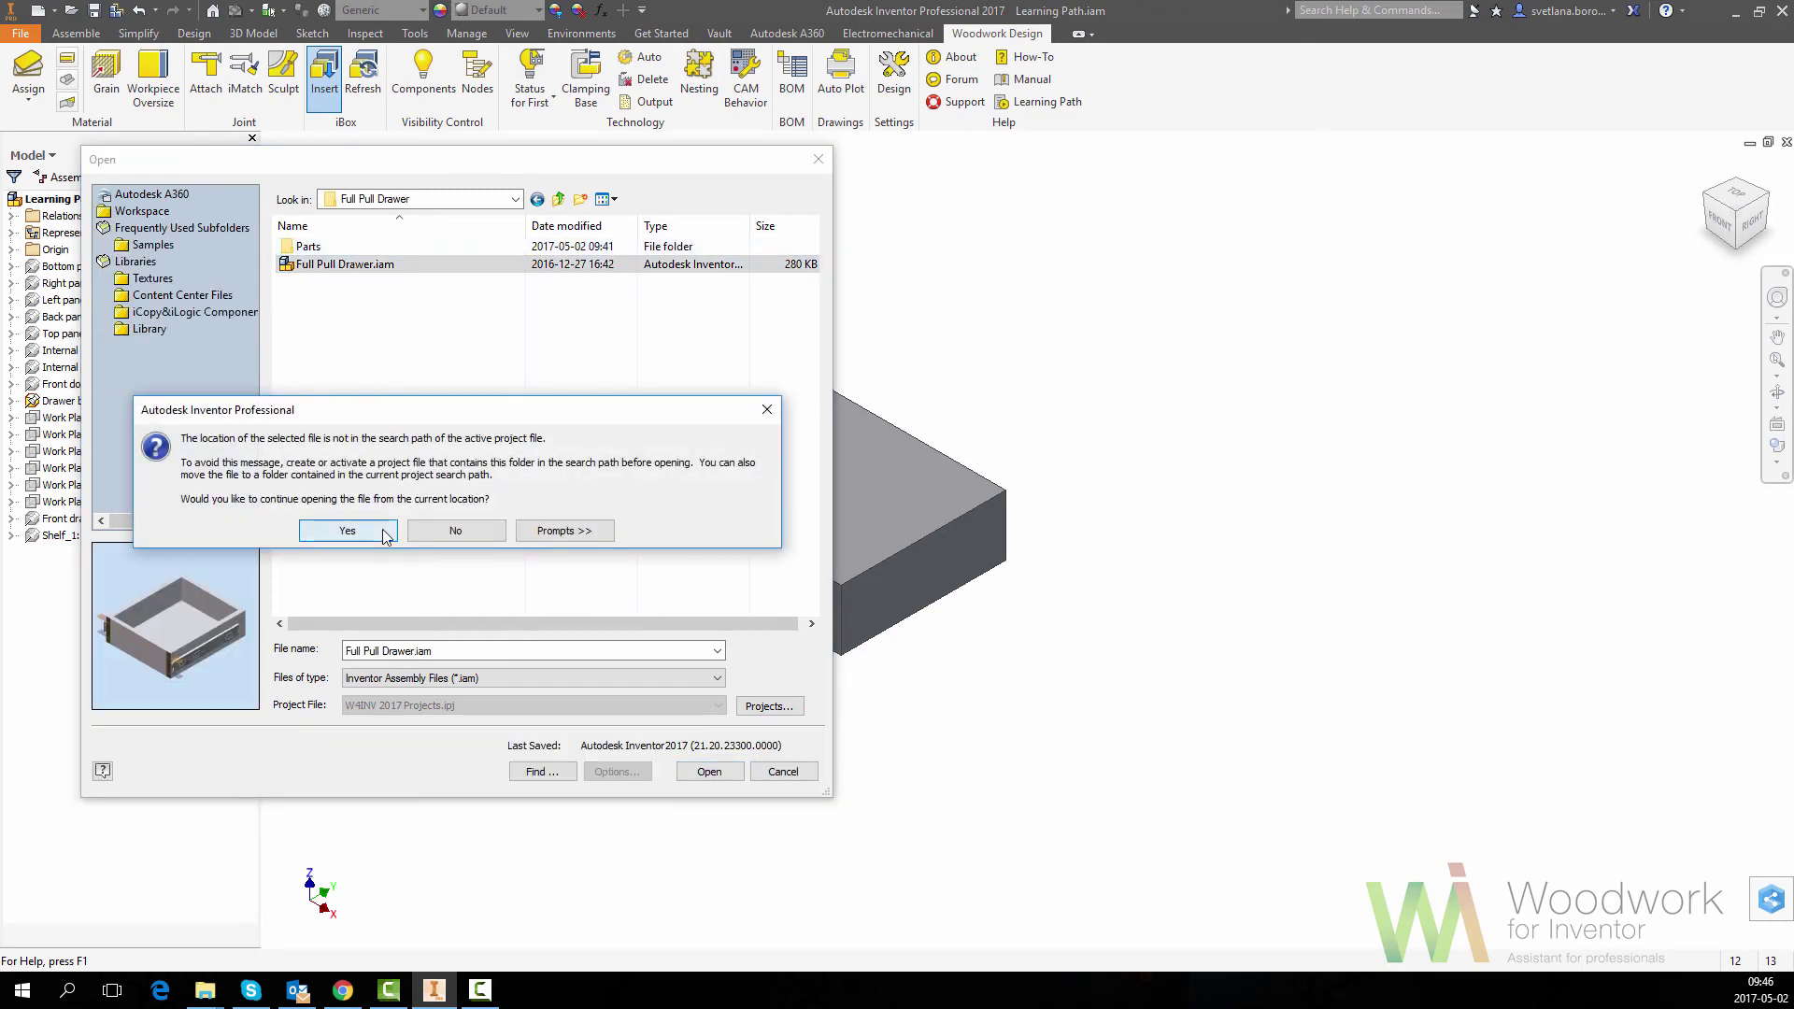
pyautogui.click(349, 529)
pyautogui.click(475, 474)
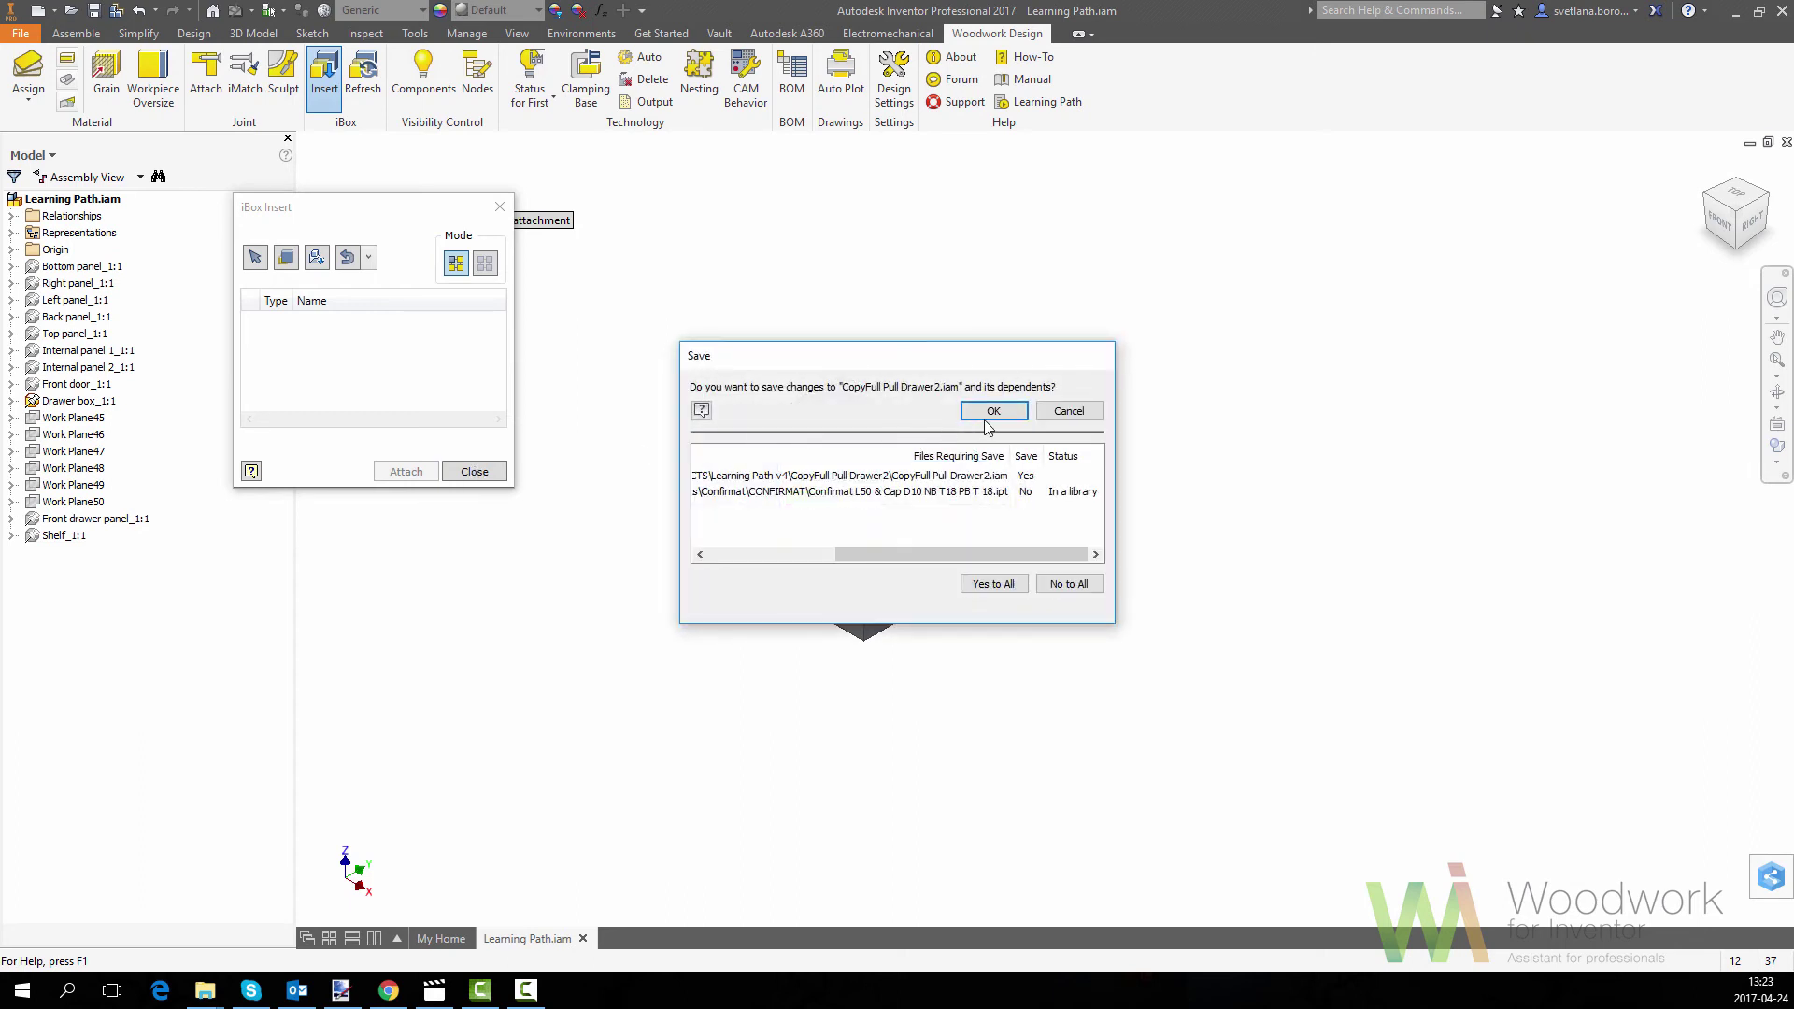
# Step: Fit the Full Pull Drawer to the niche's top, front and right faces
pyautogui.click(991, 411)
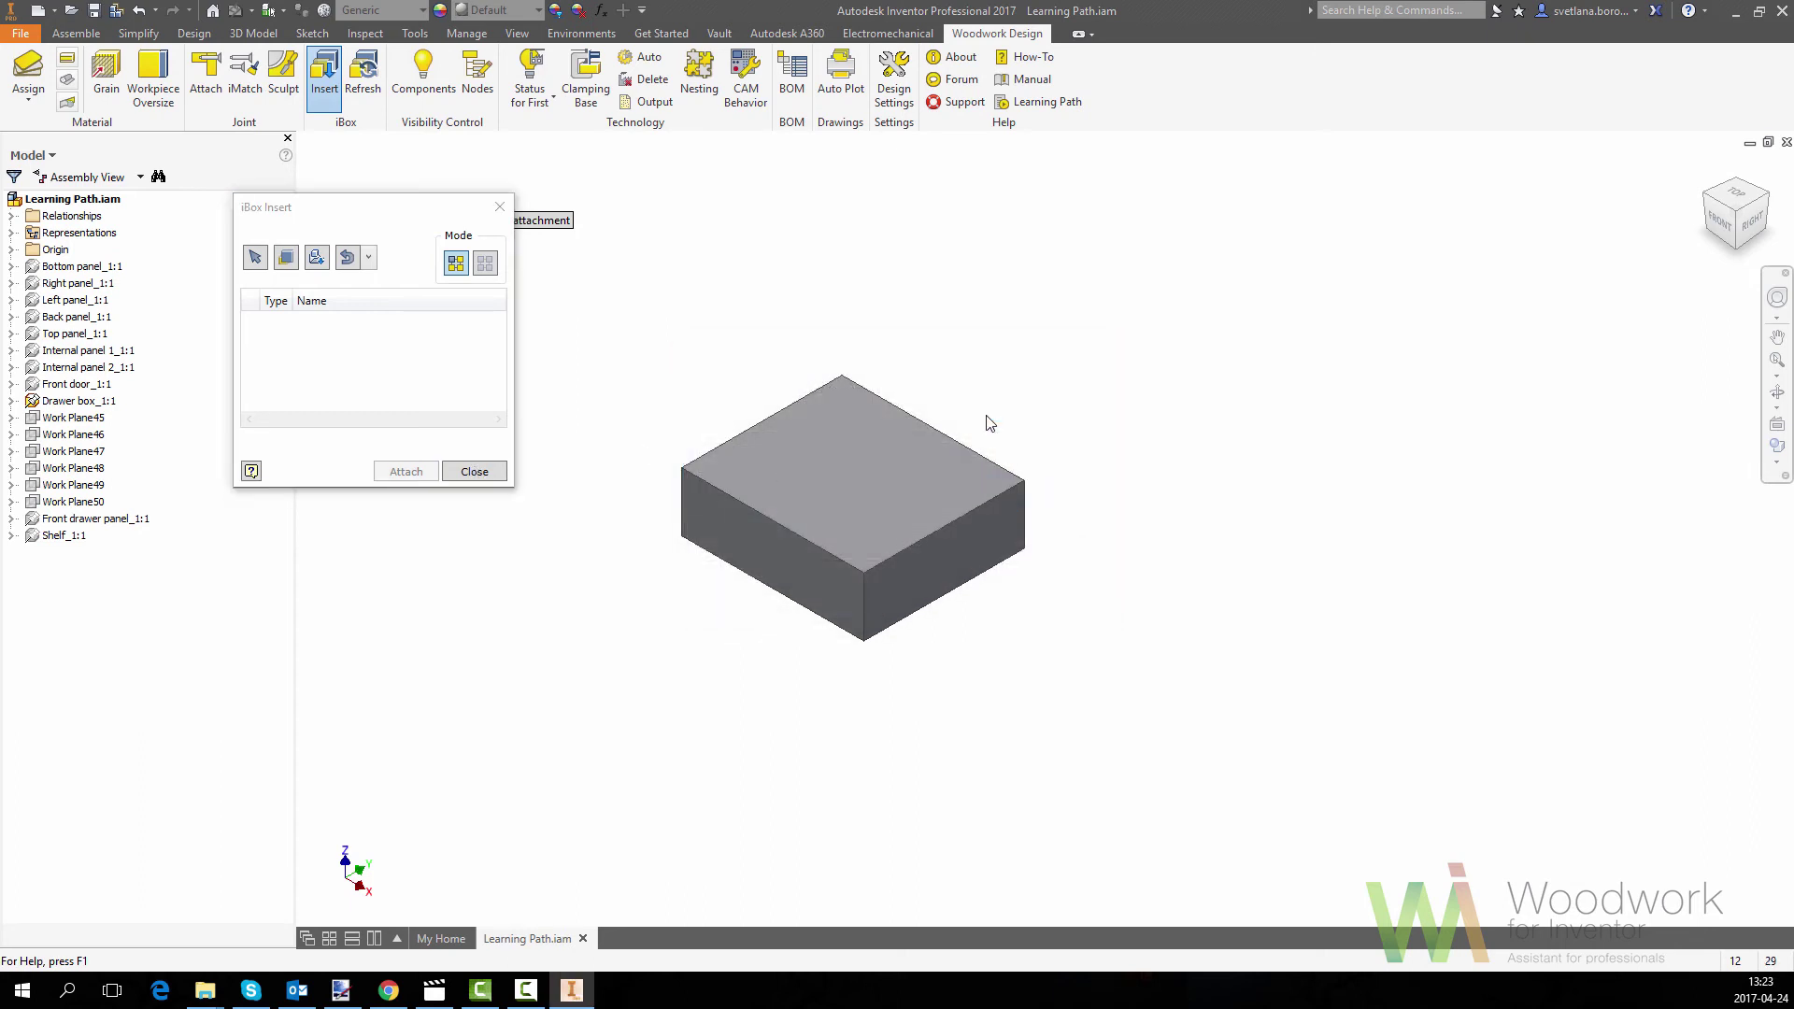
pyautogui.click(880, 476)
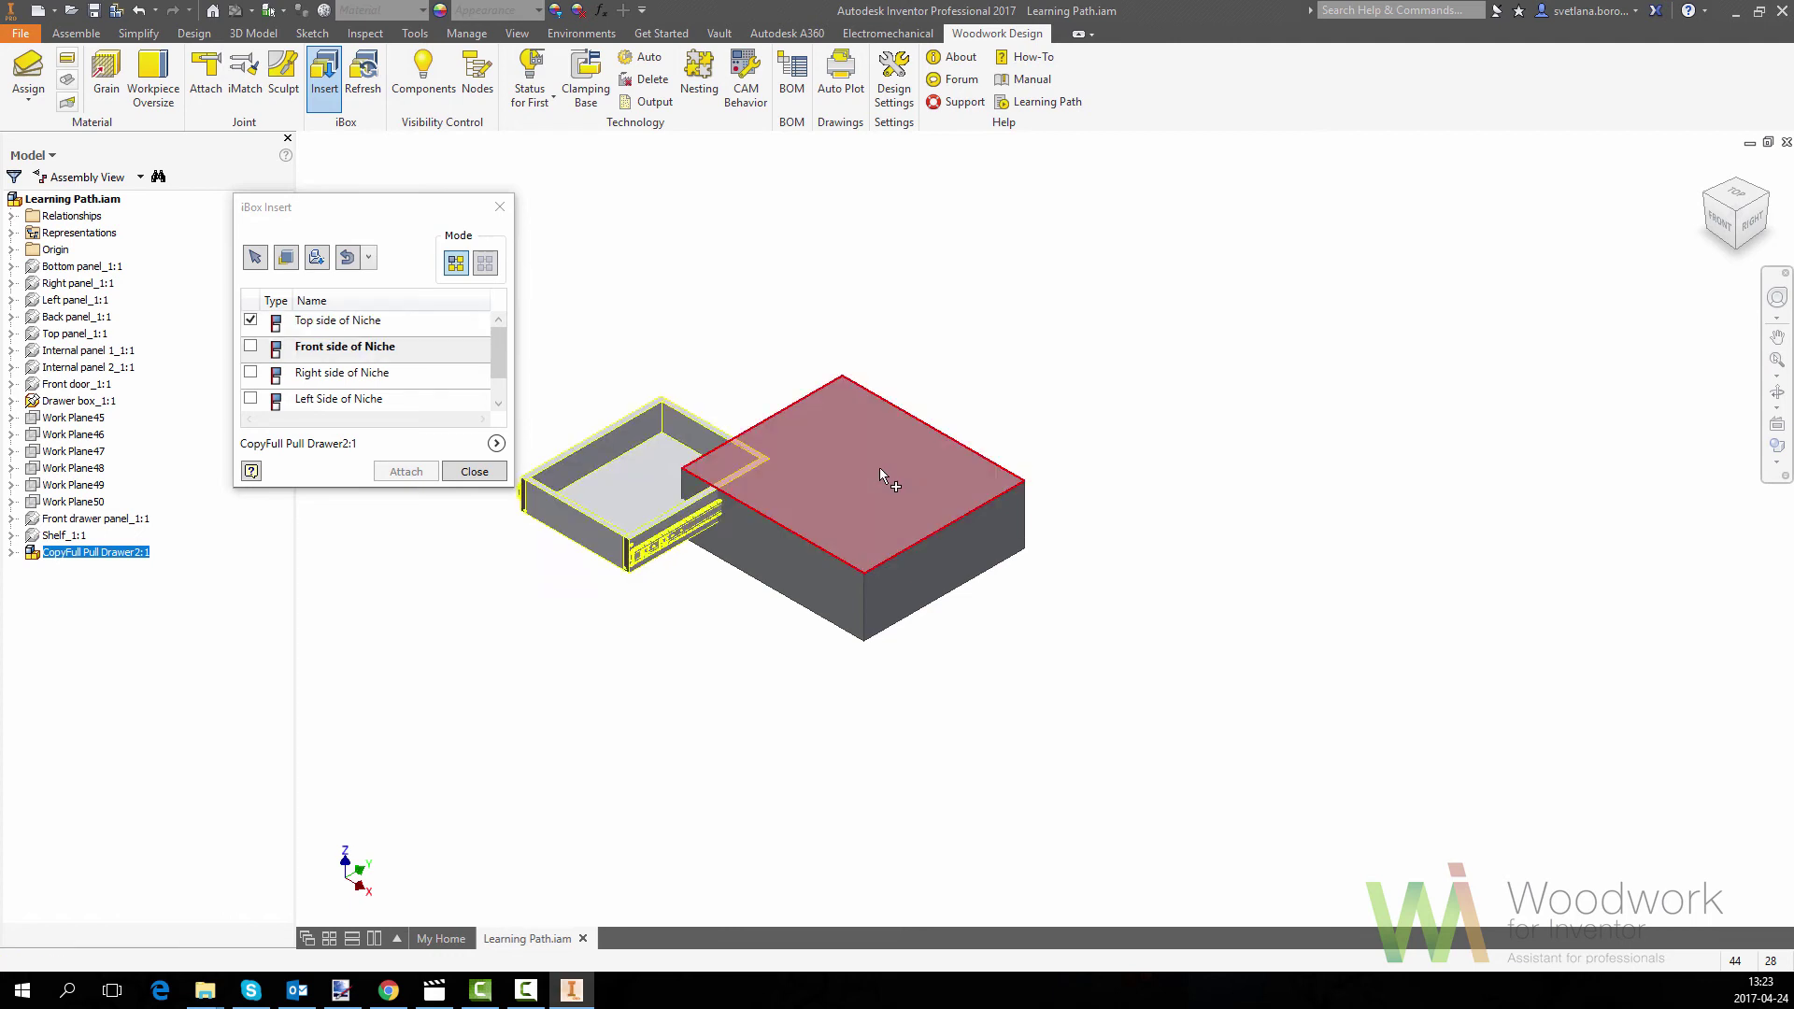
pyautogui.click(787, 563)
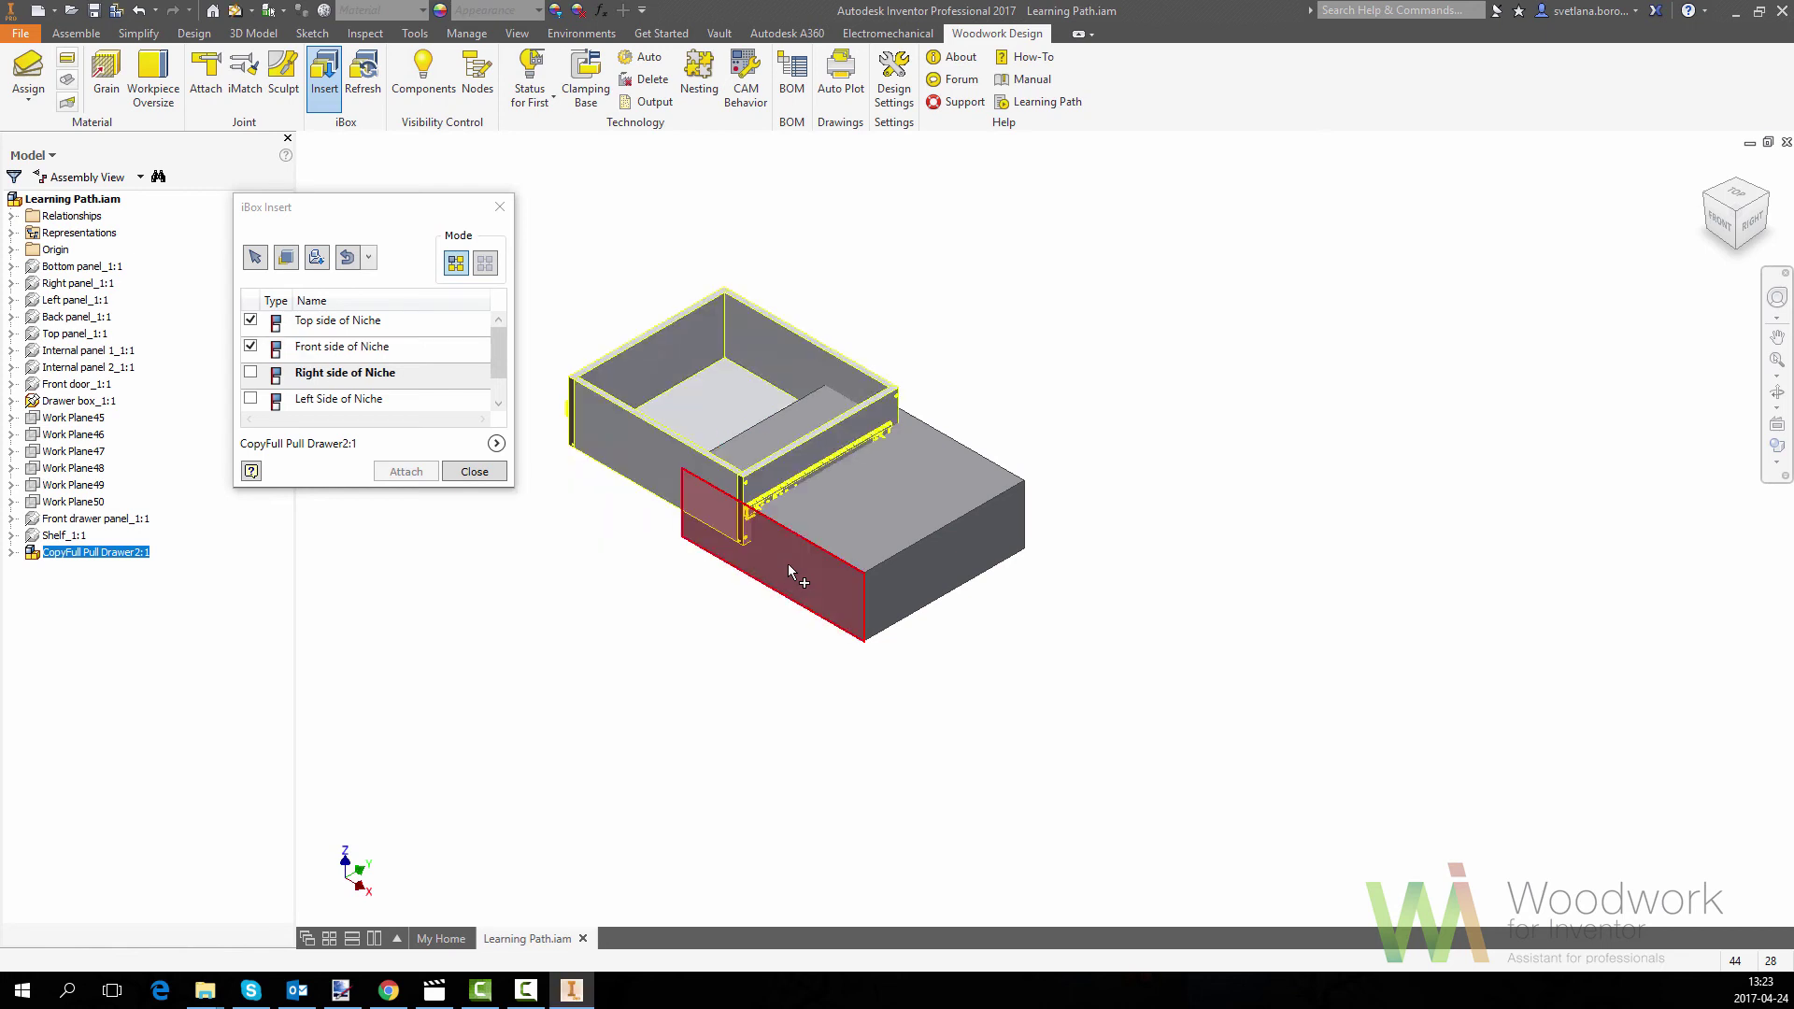
pyautogui.click(885, 576)
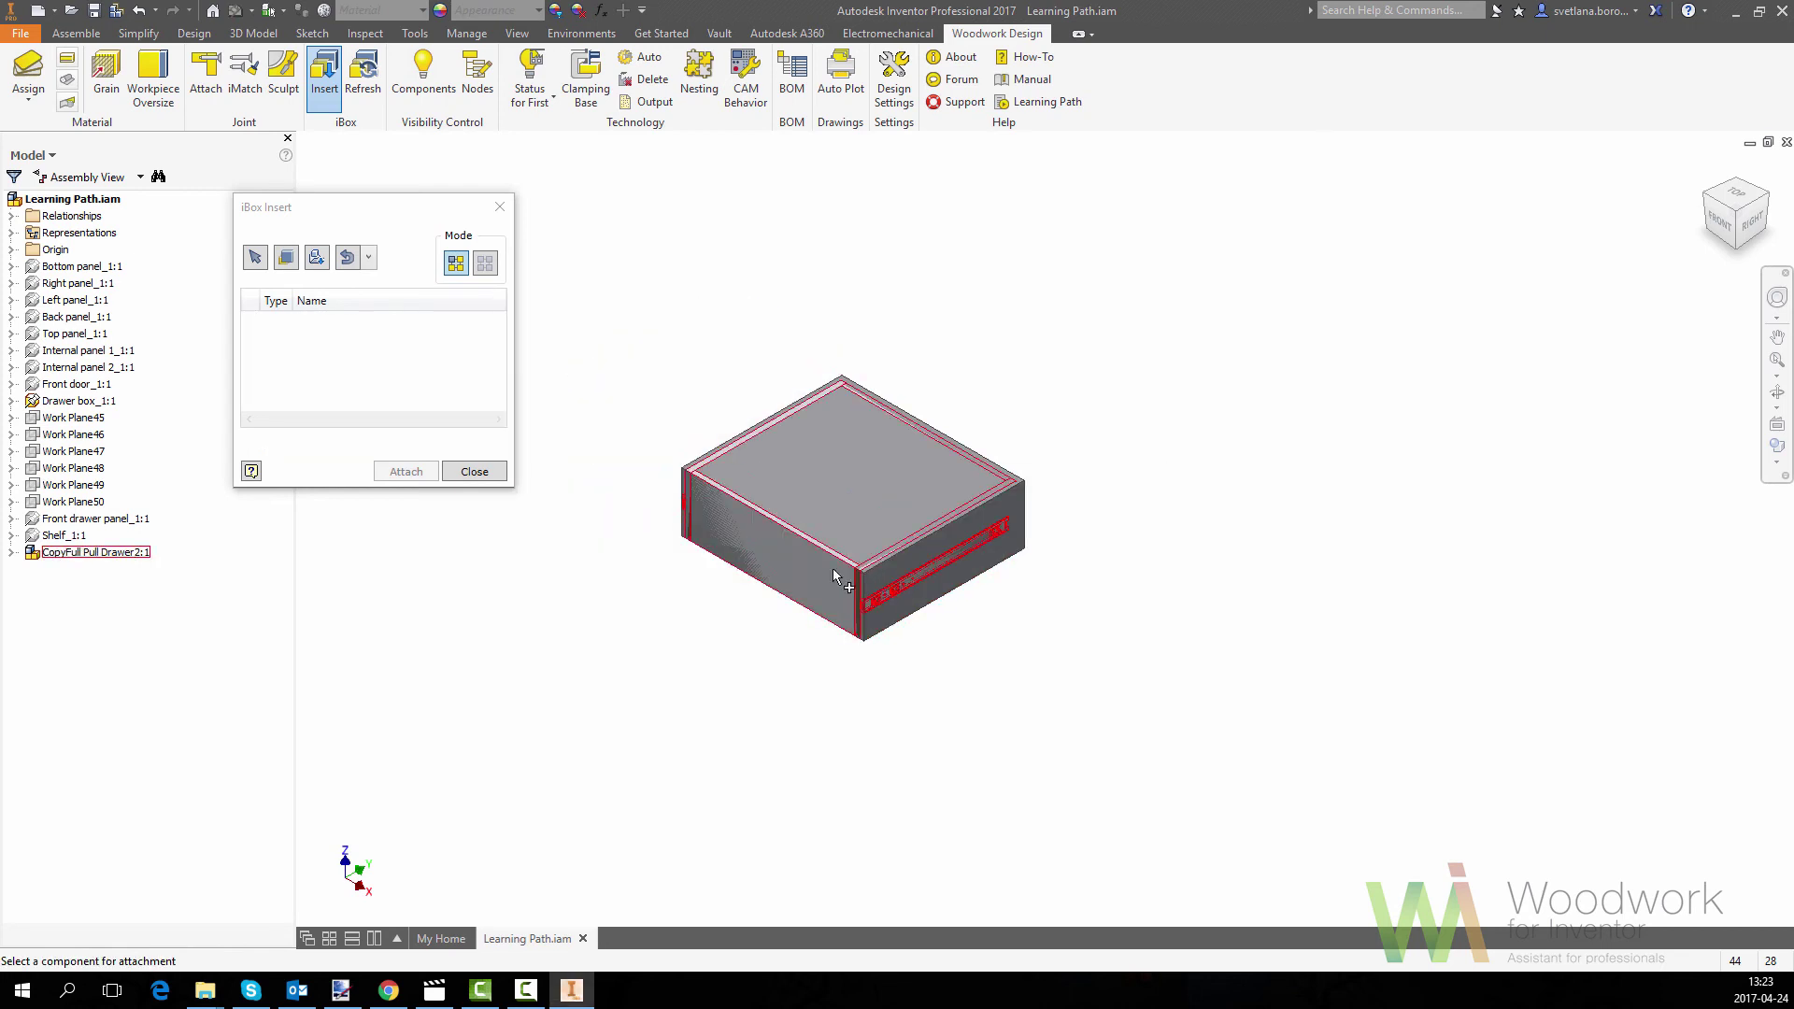
pyautogui.click(502, 472)
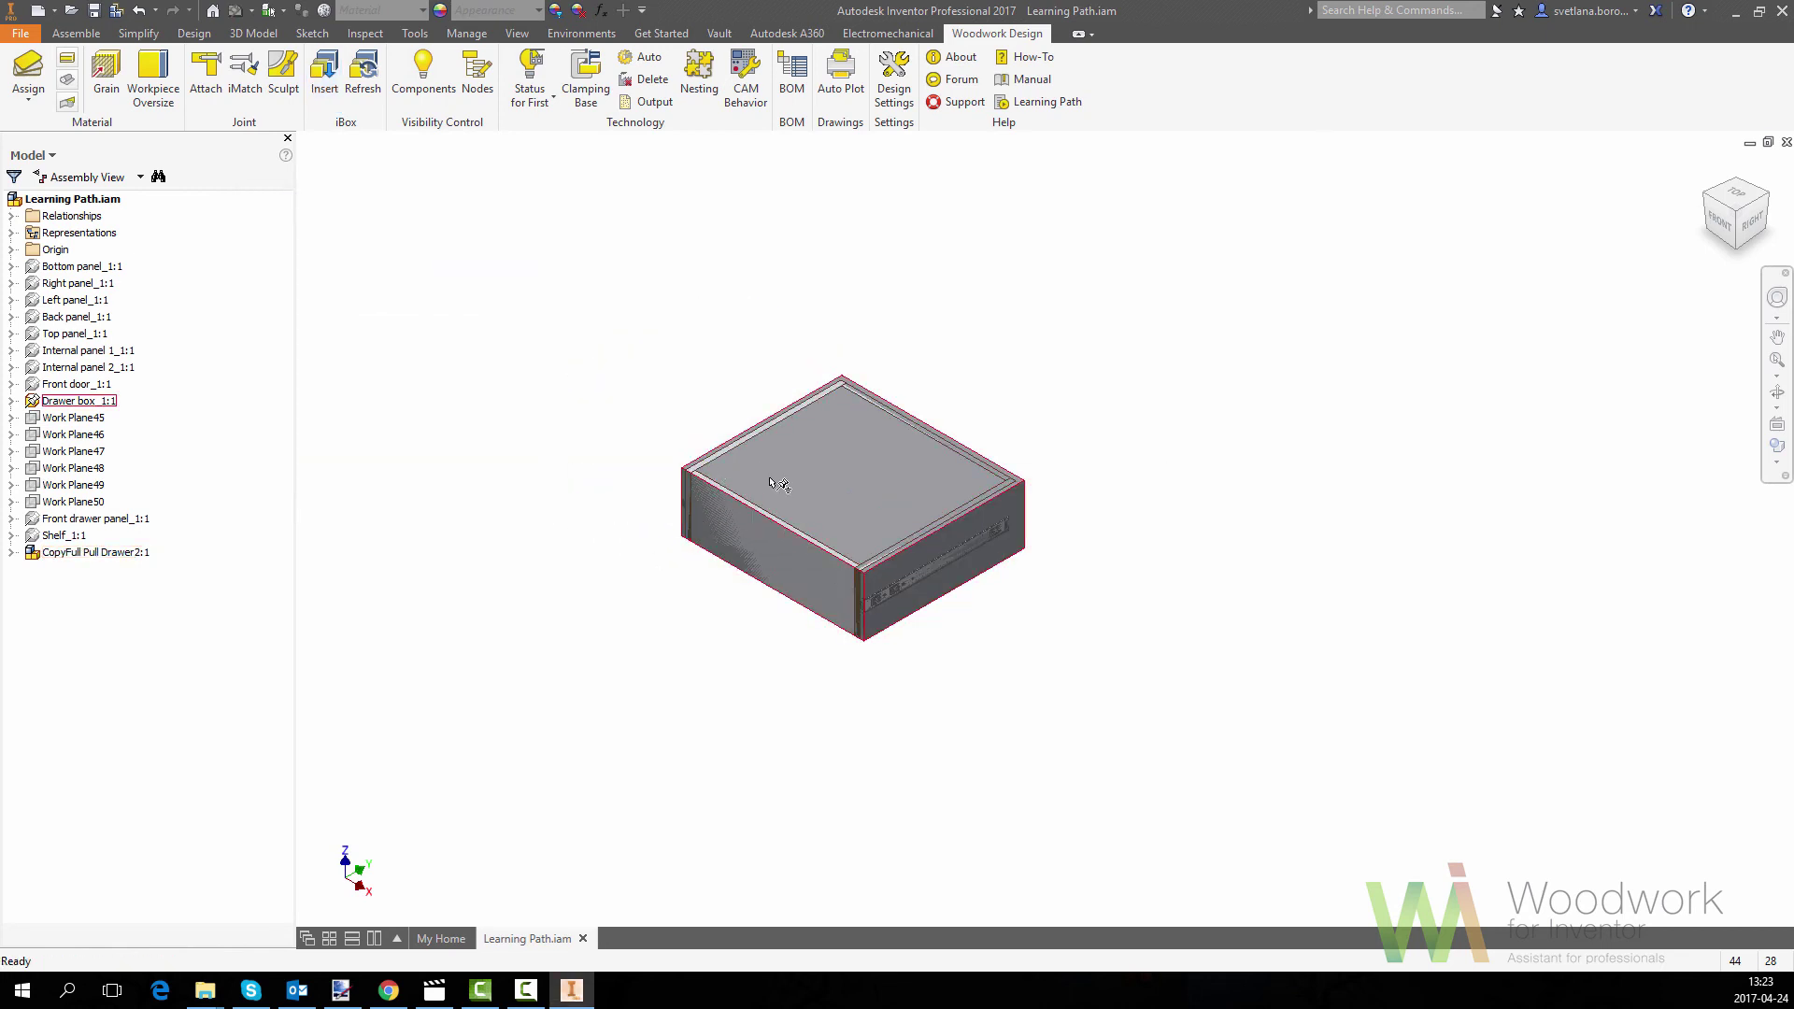
# Step: Undo the isolation and turn off the Drawer box's visibility
pyautogui.rightClick(775, 485)
pyautogui.click(757, 562)
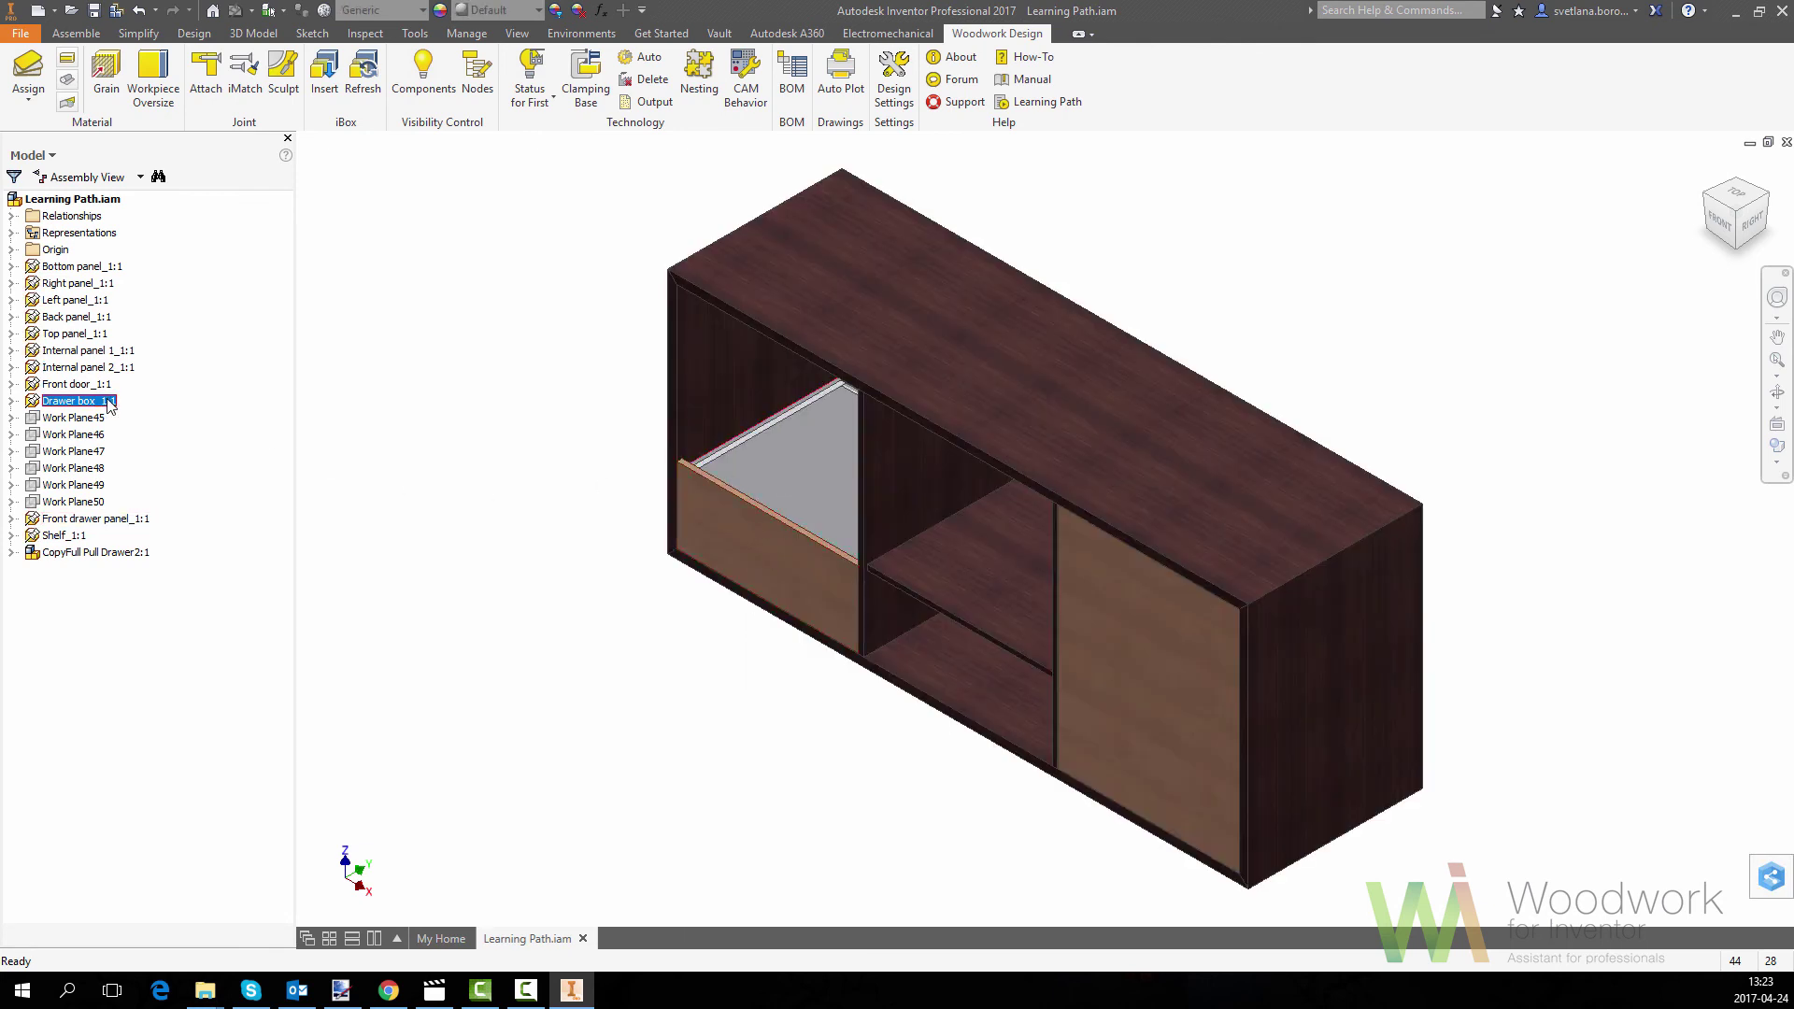
pyautogui.rightClick(106, 405)
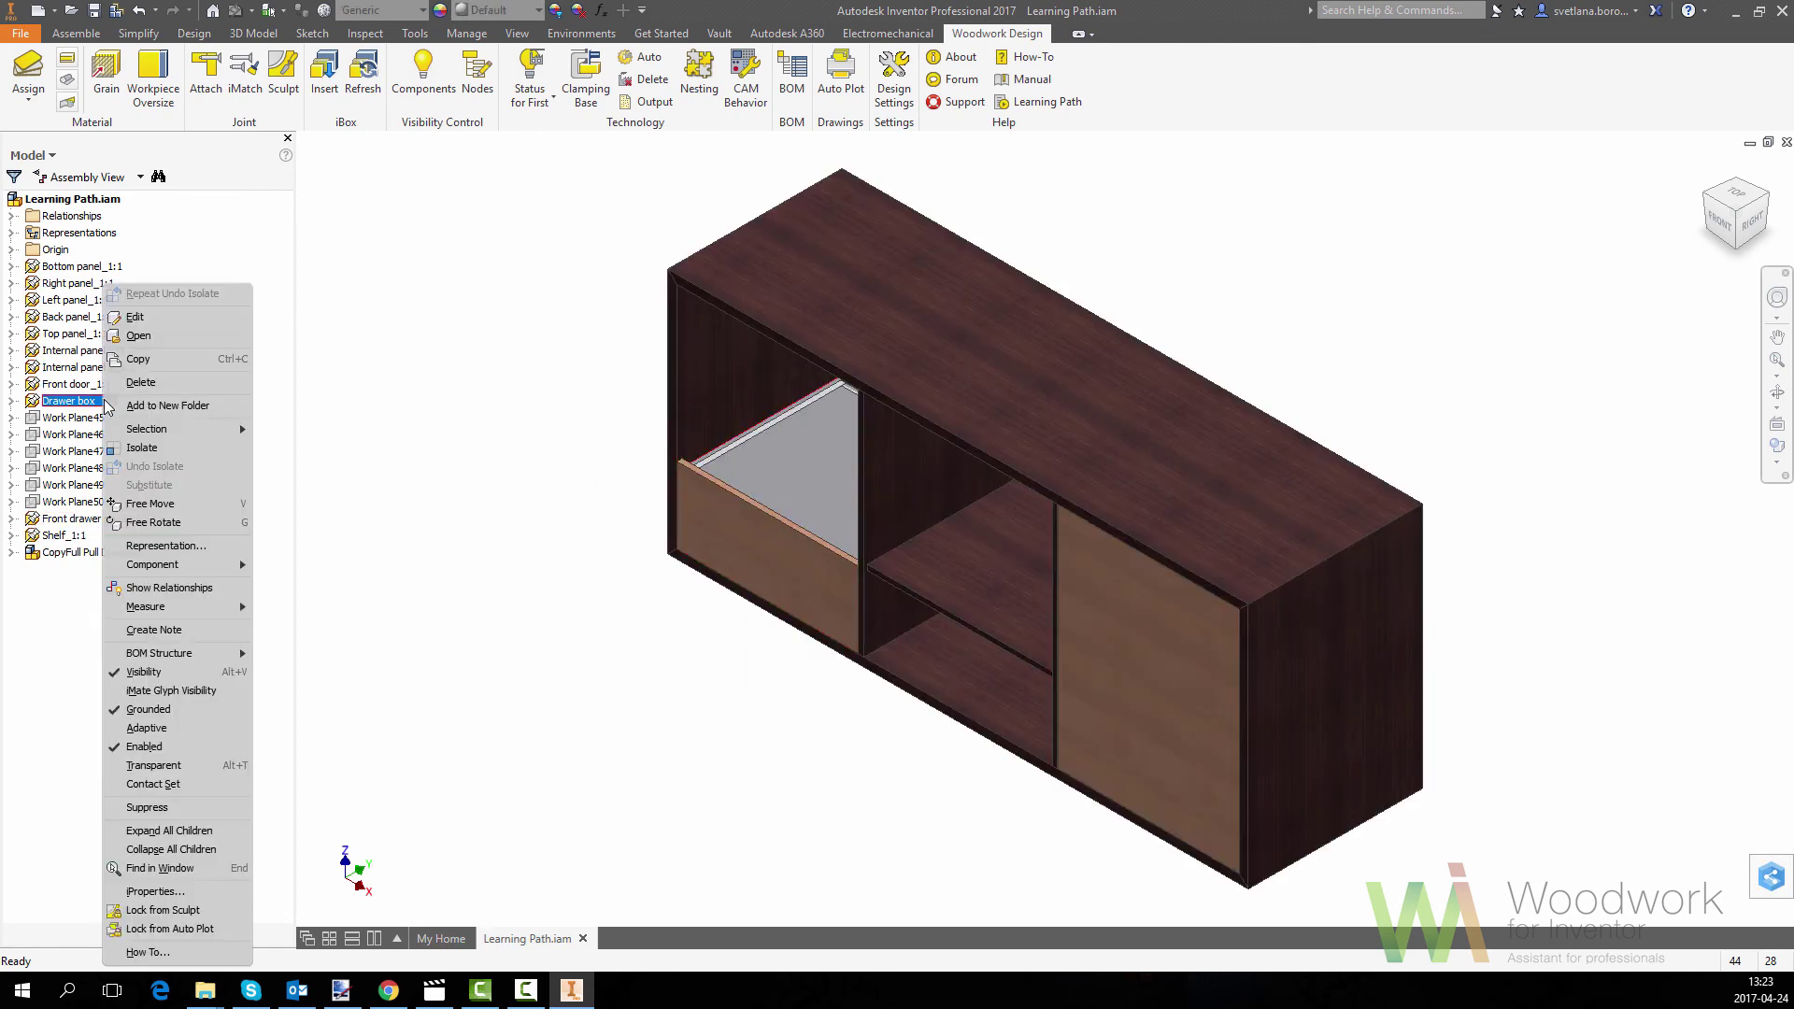
pyautogui.click(141, 674)
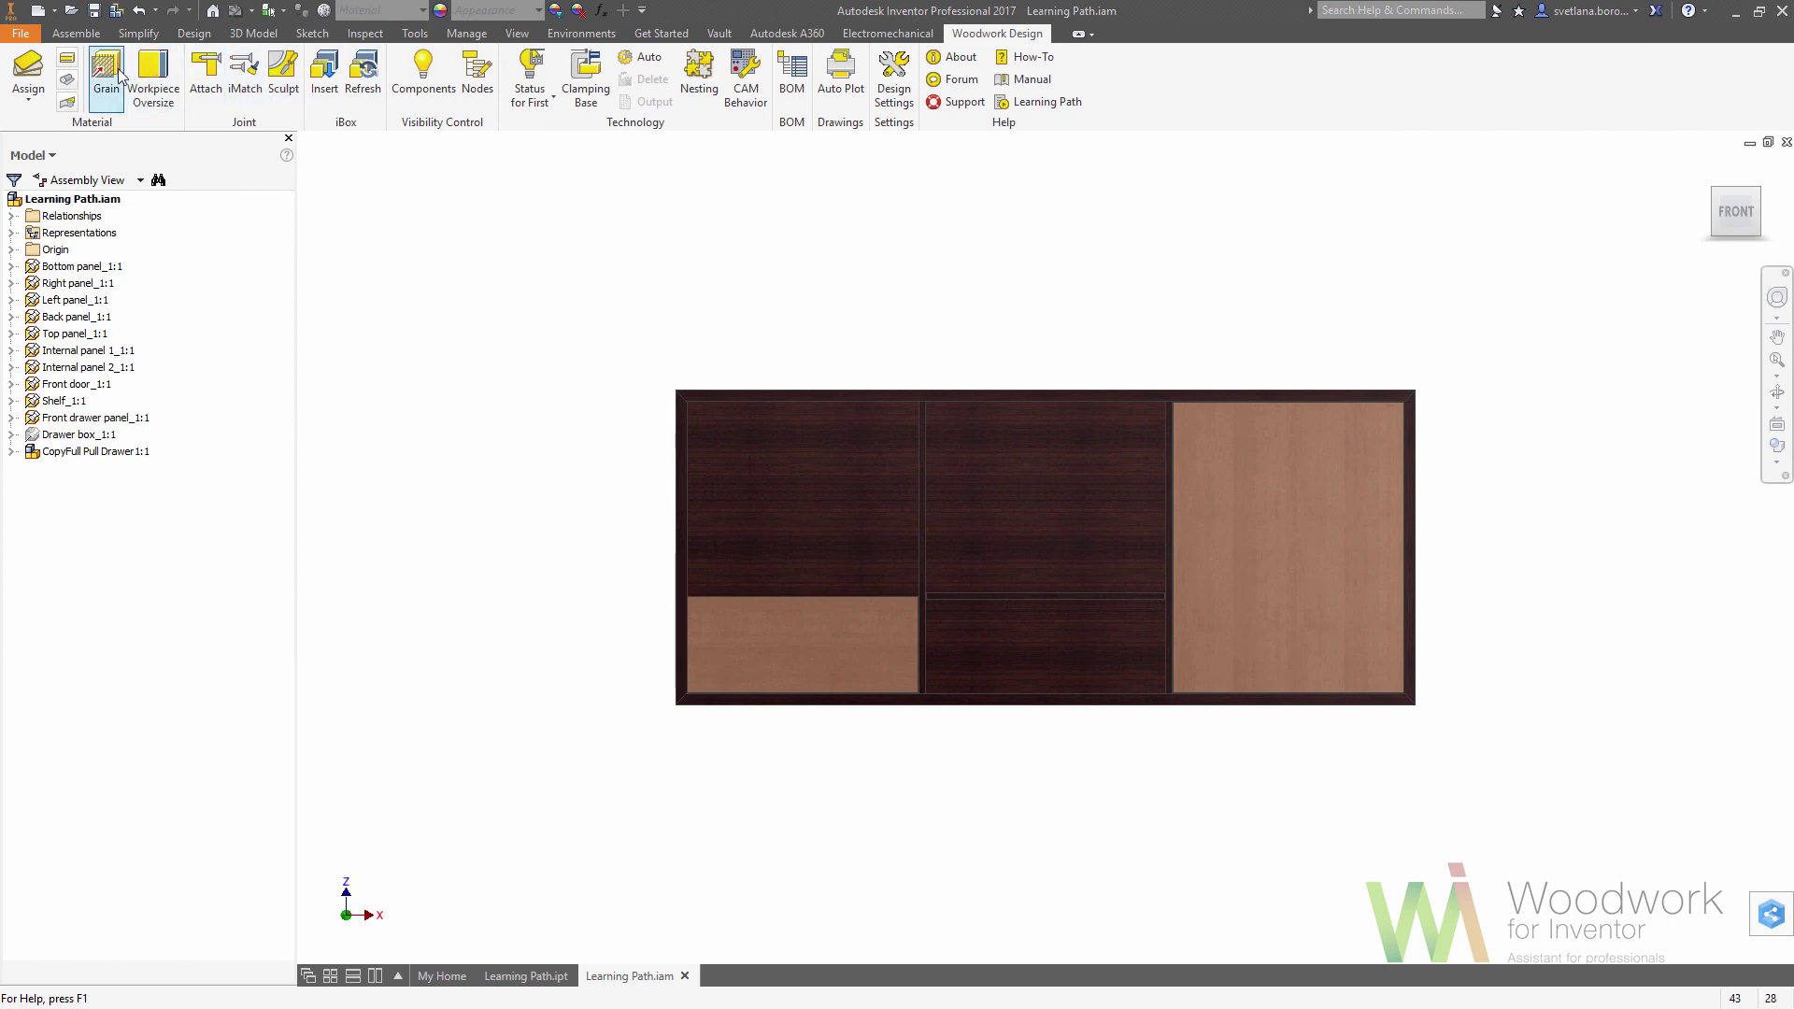
# Step: Set a grain direction on the front door panel
pyautogui.click(107, 78)
pyautogui.click(1233, 582)
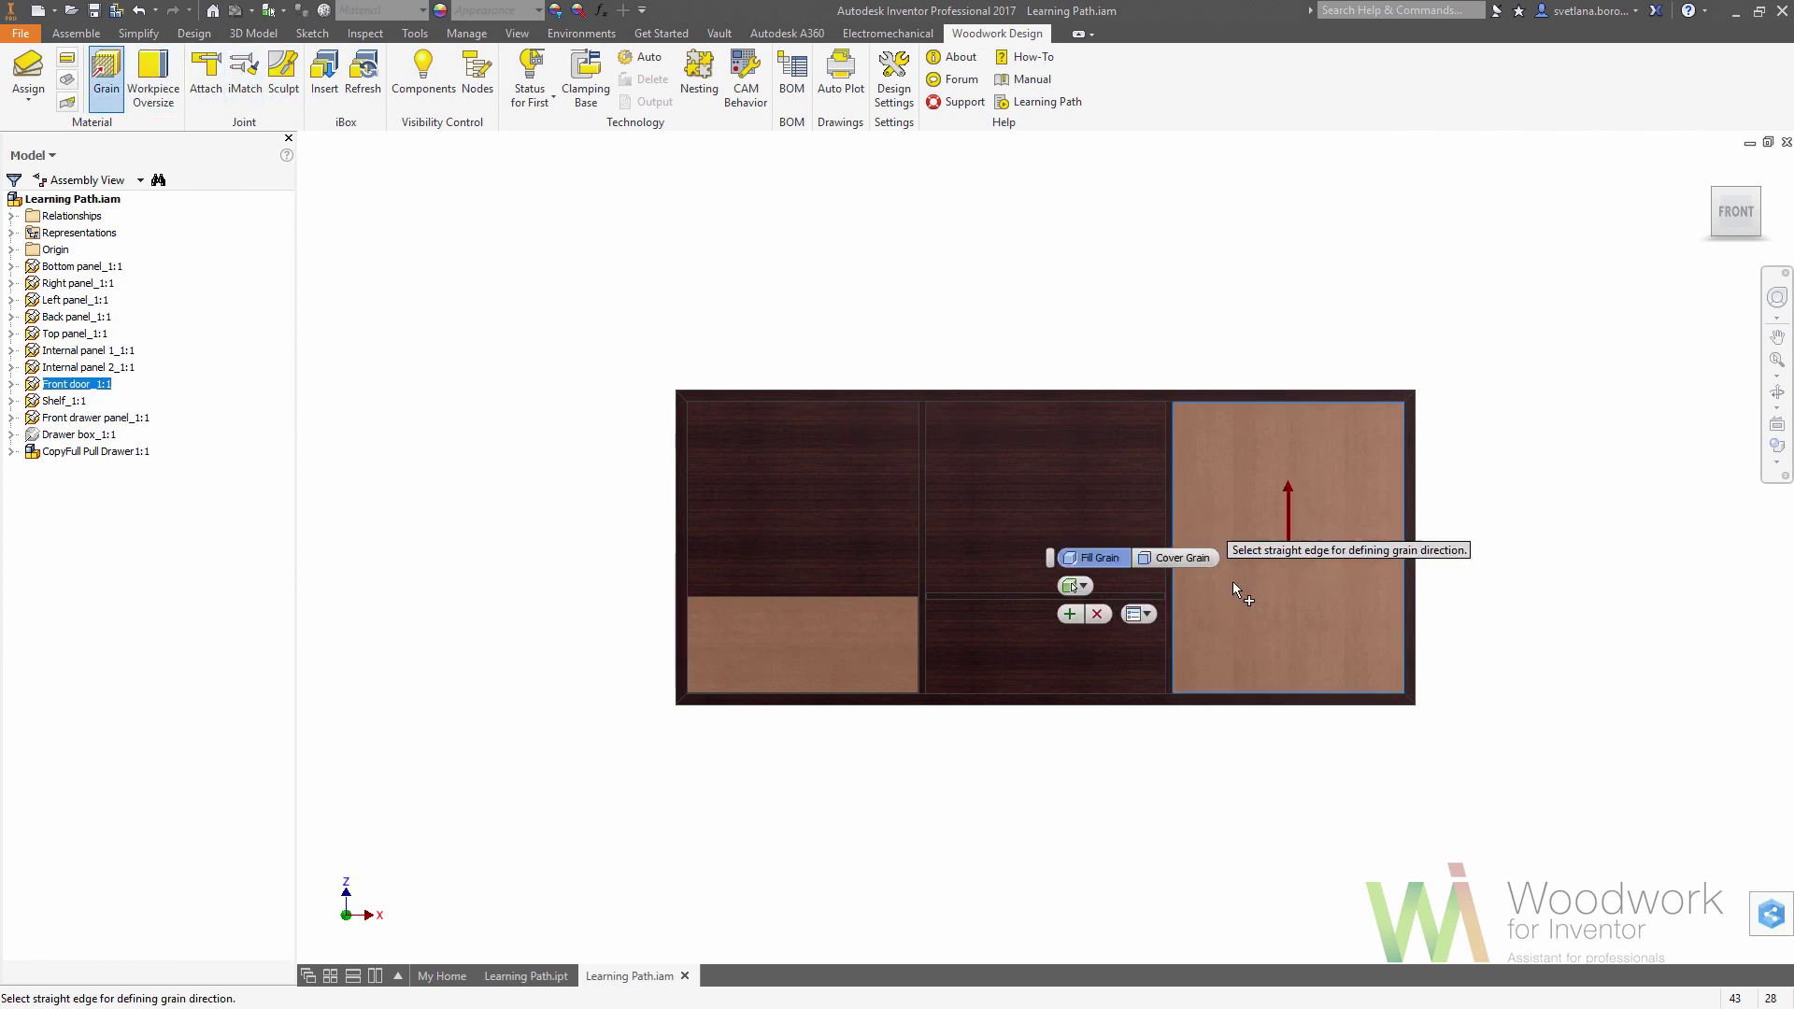
pyautogui.click(1255, 698)
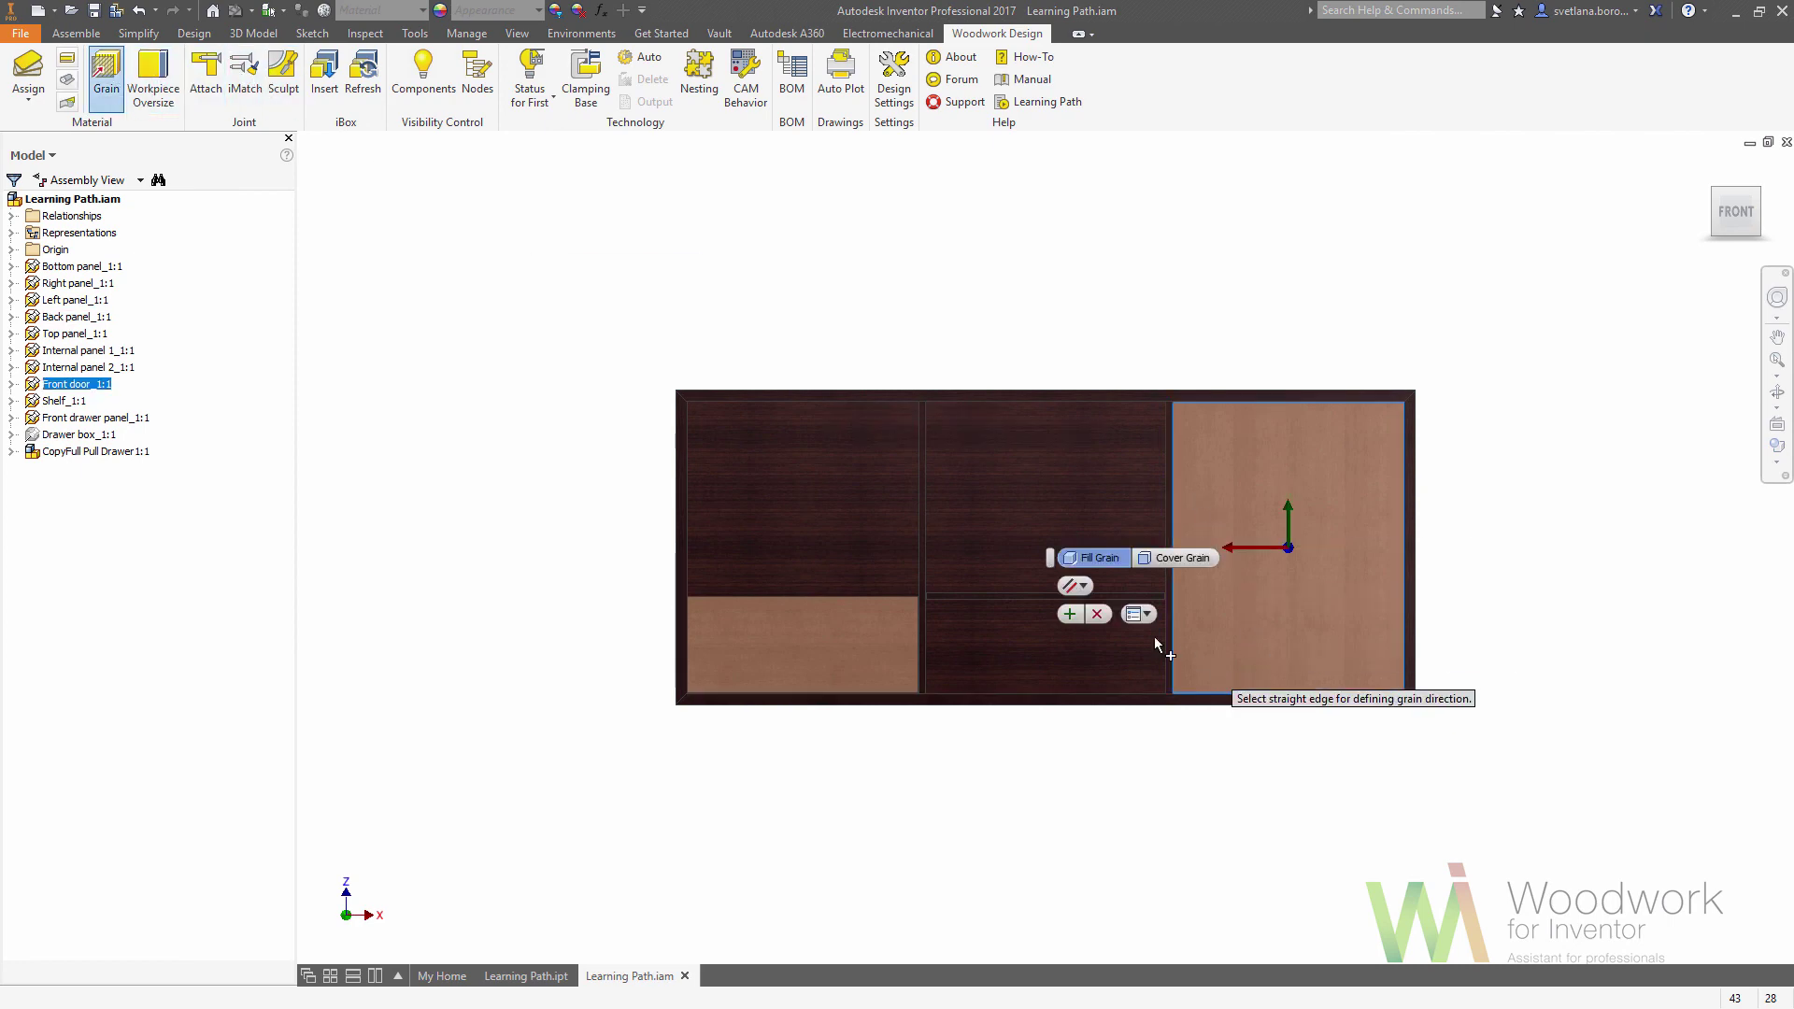
# Step: Close the grain tool and view the cabinet from its right and back
pyautogui.click(1071, 615)
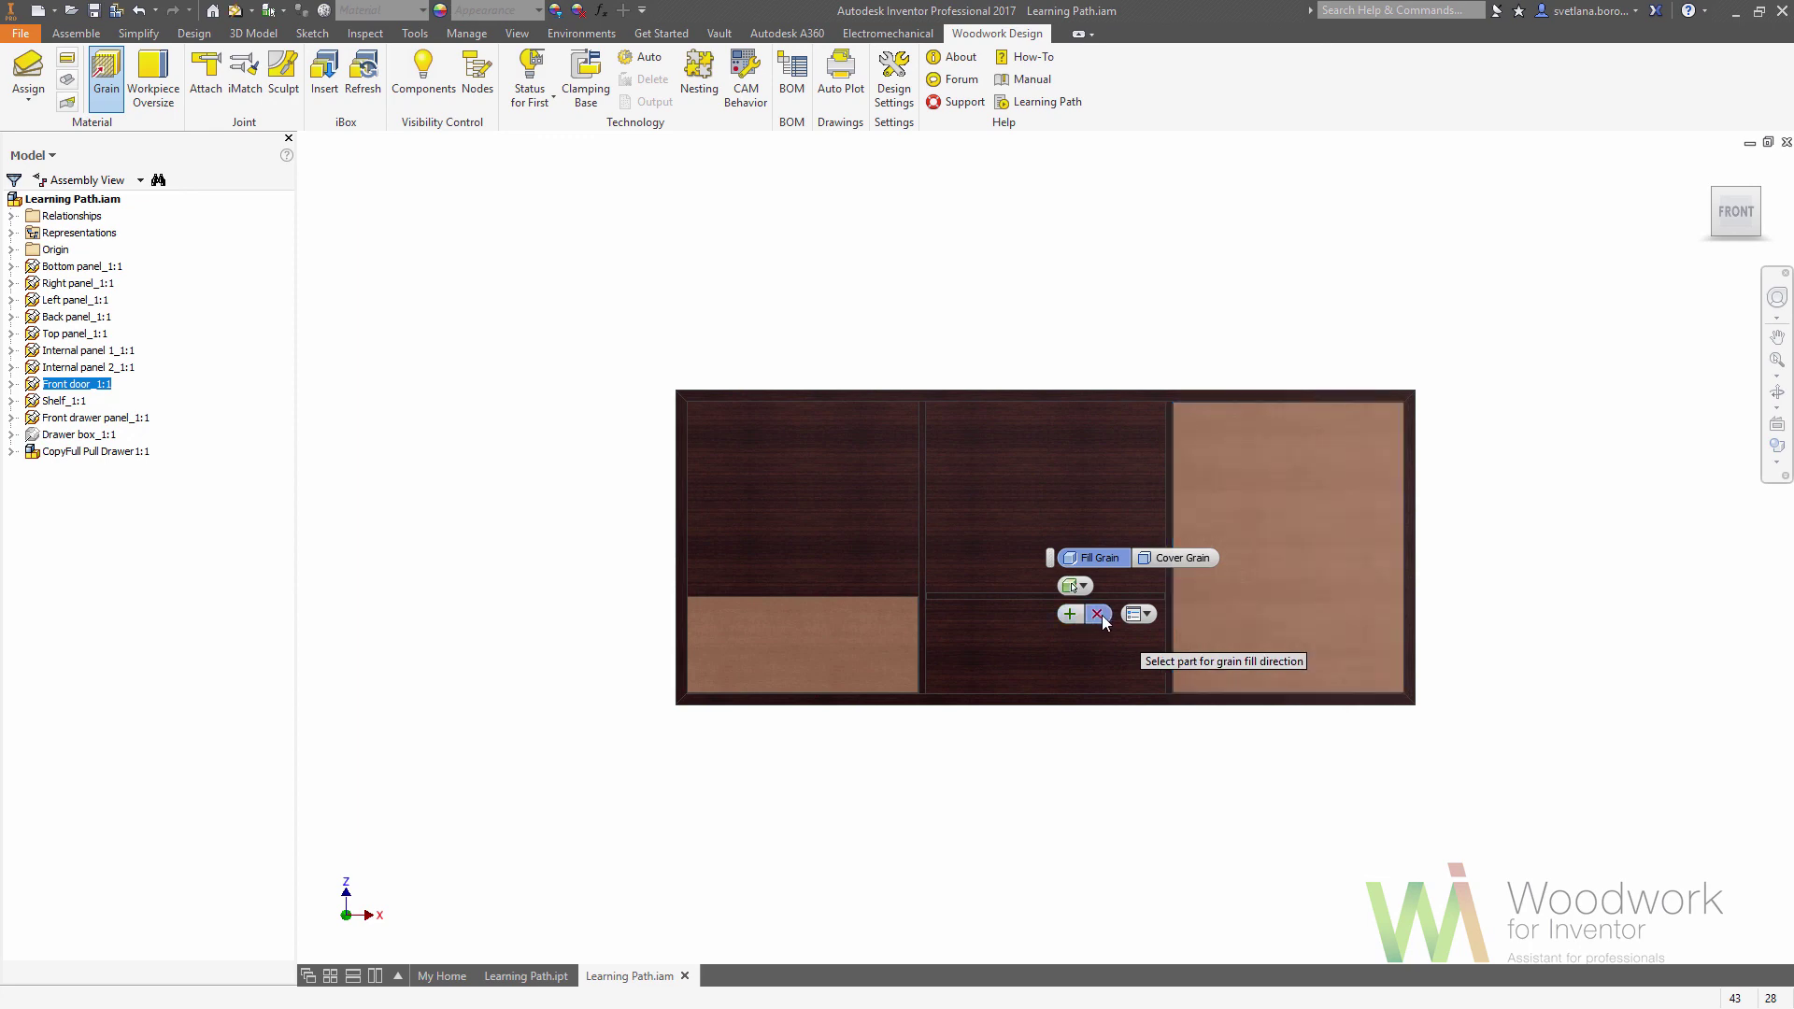
pyautogui.click(1100, 615)
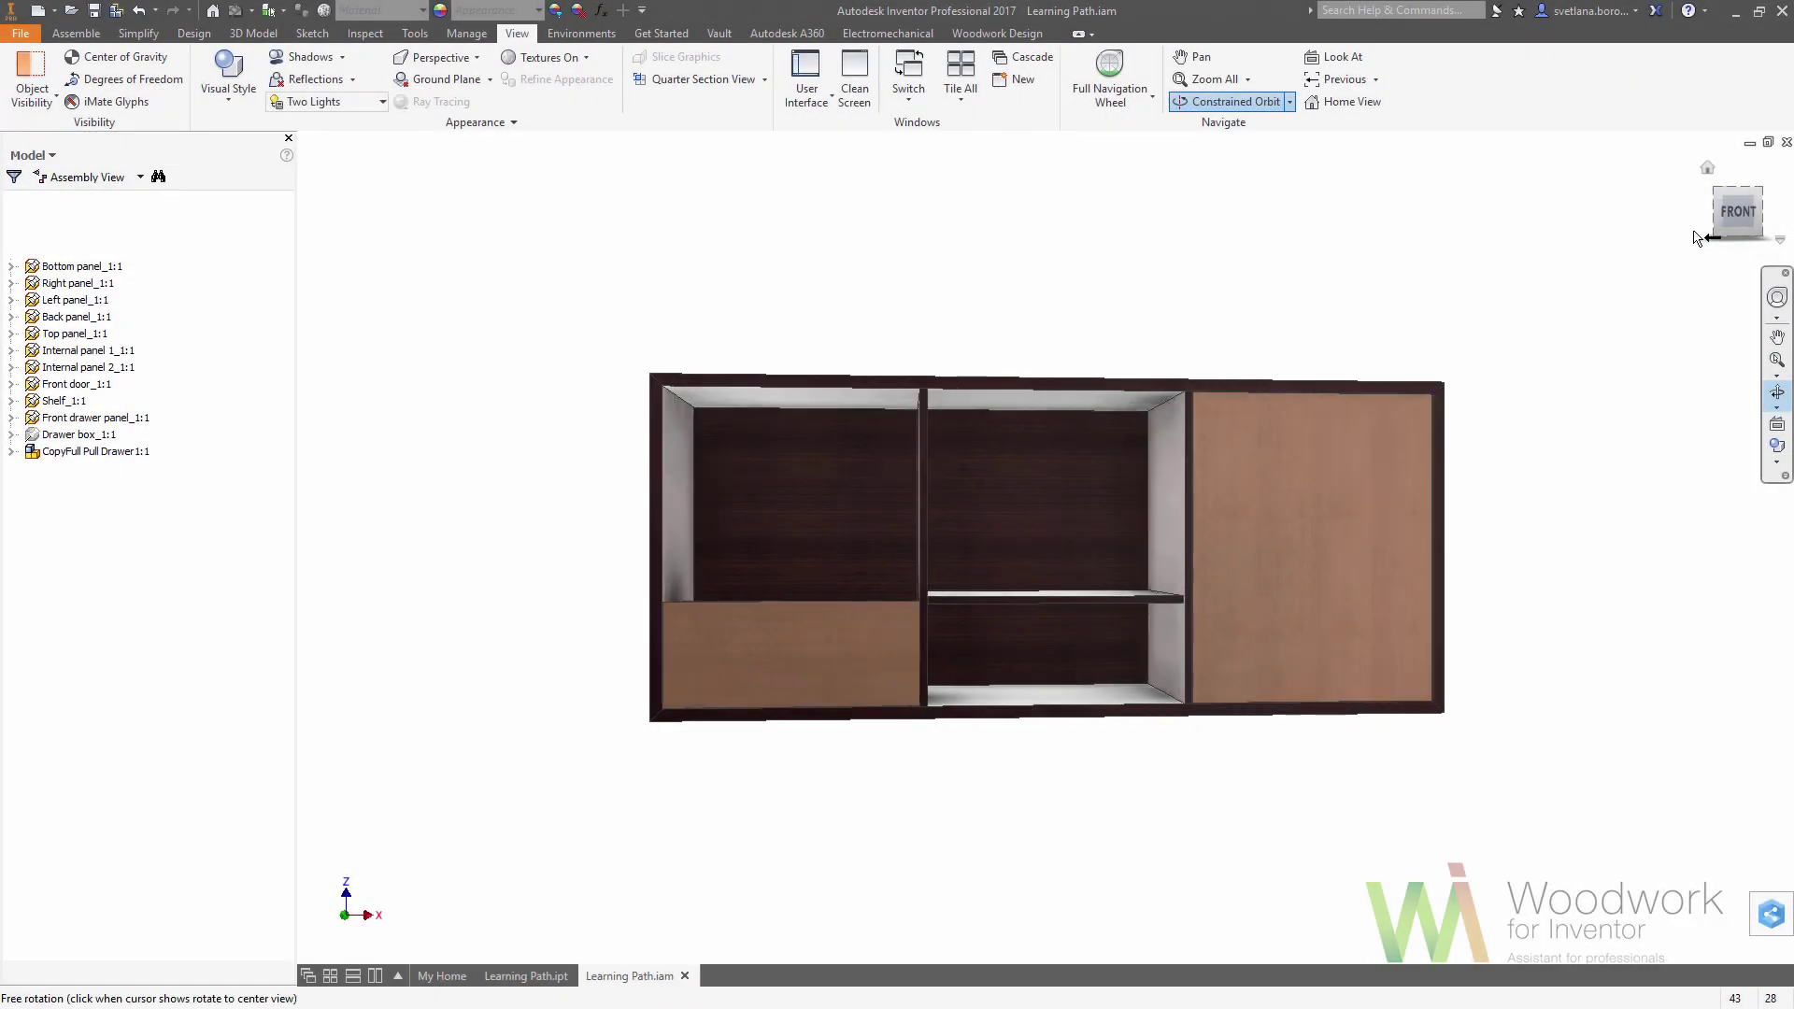
pyautogui.click(1696, 237)
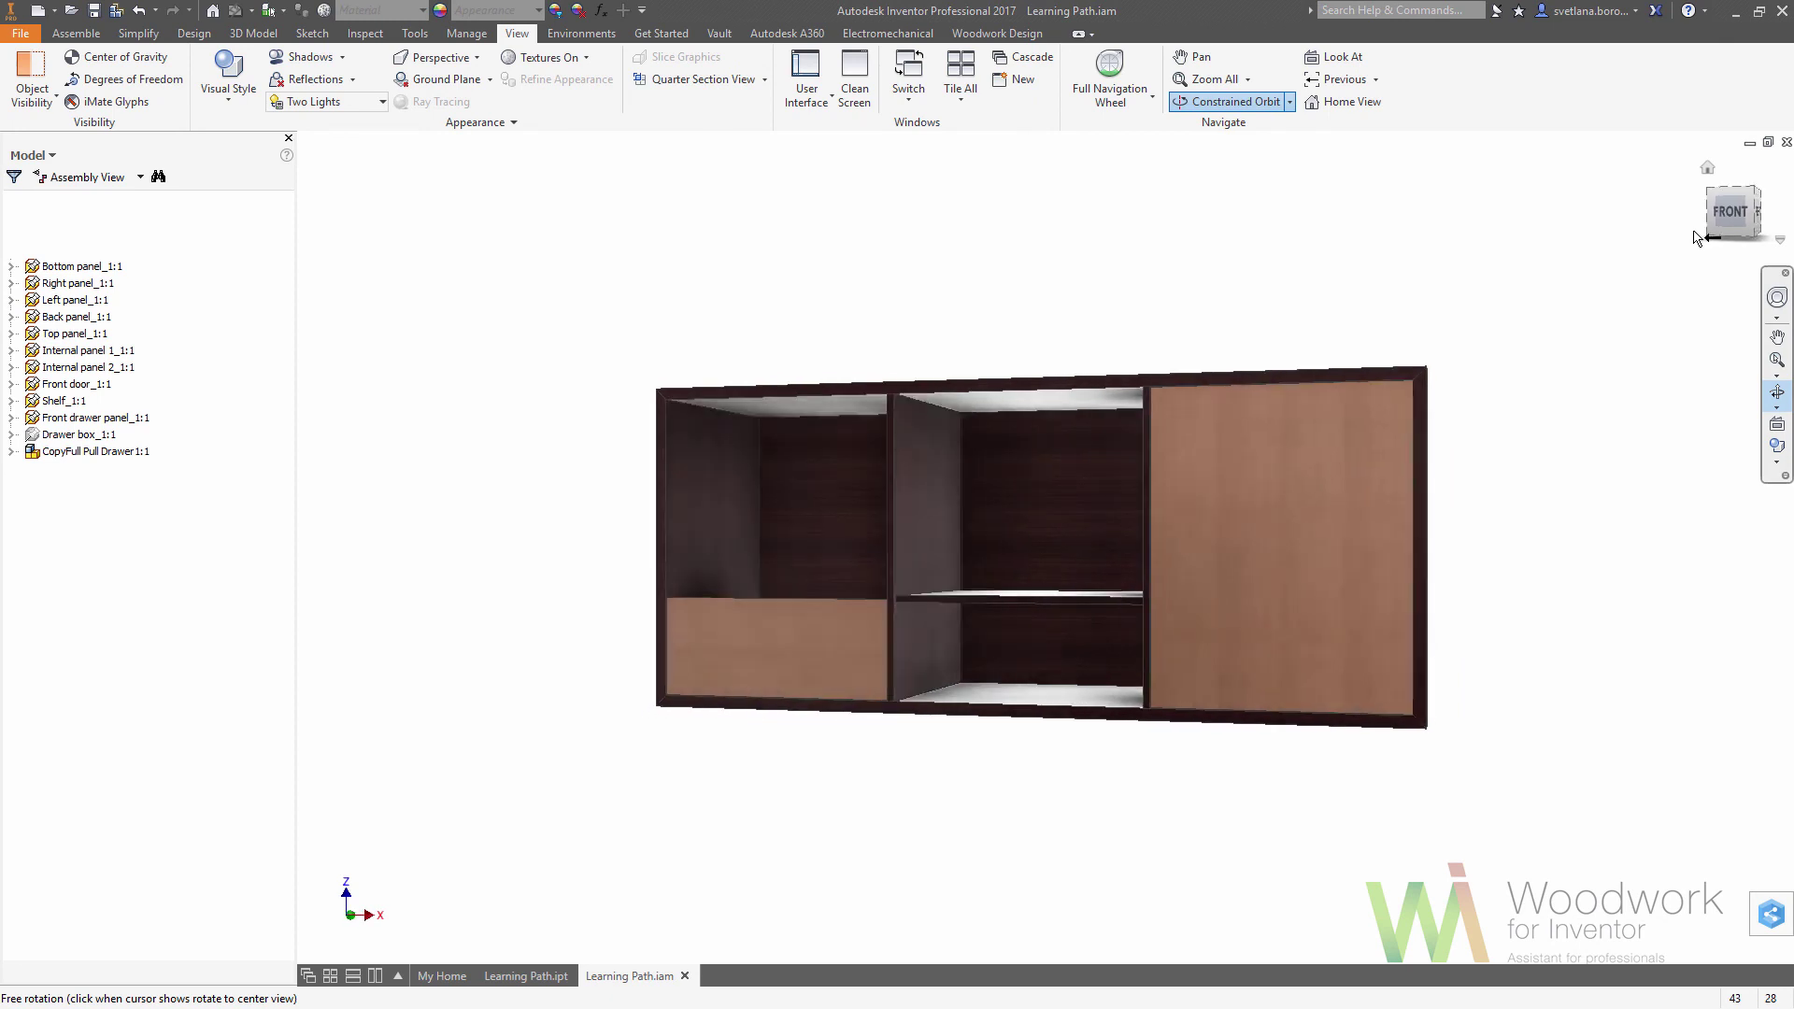
pyautogui.click(1696, 237)
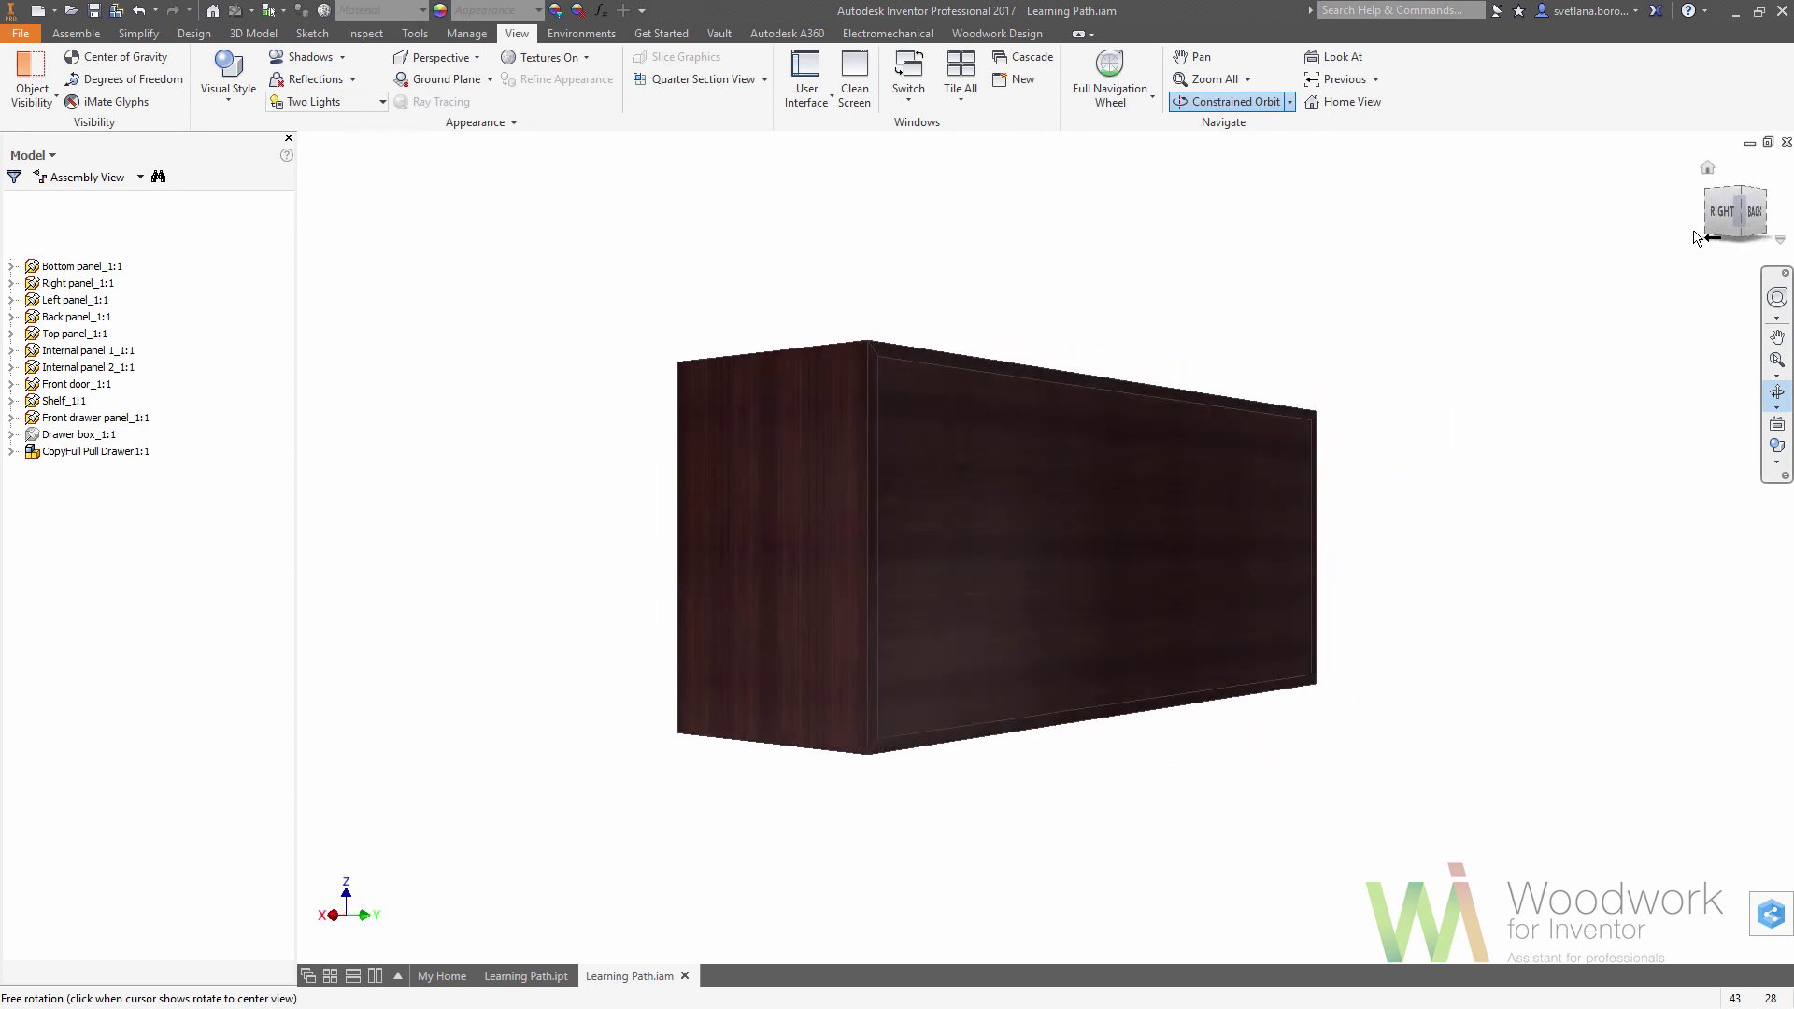